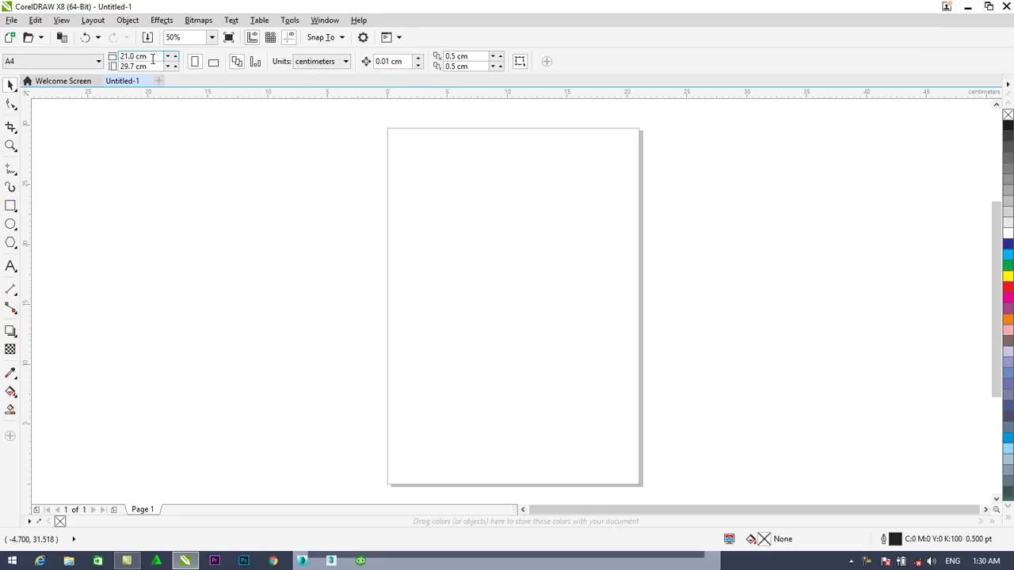
# Set the page width to 3.5 cm and height to 2 cm
pyautogui.click(10, 206)
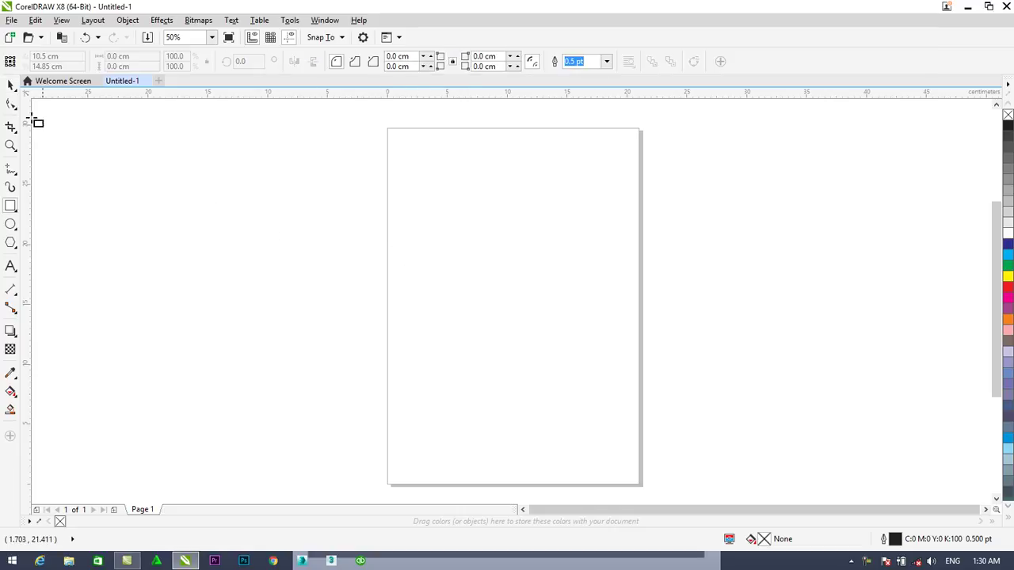
pyautogui.press('space')
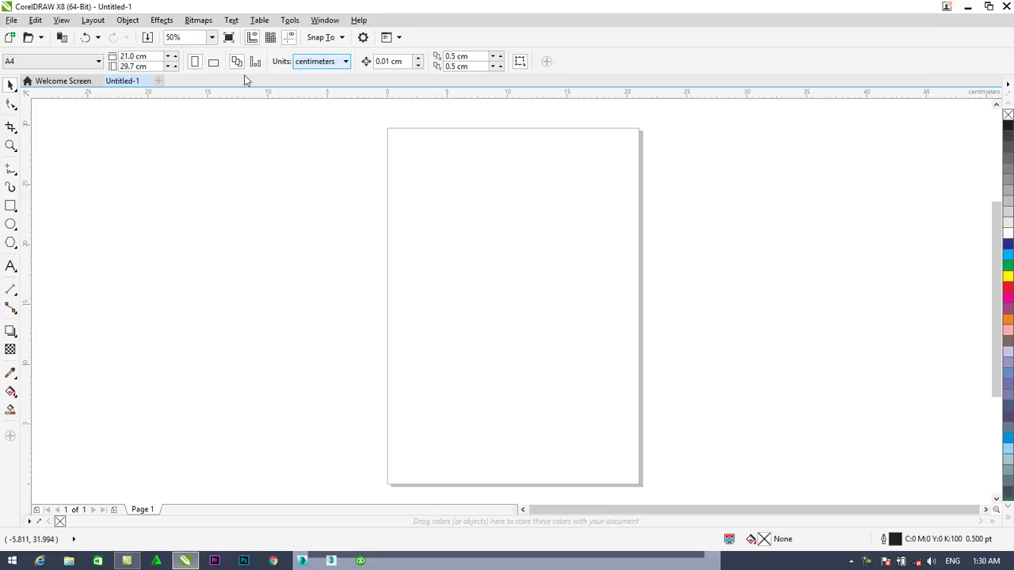
pyautogui.click(135, 56)
pyautogui.write('3')
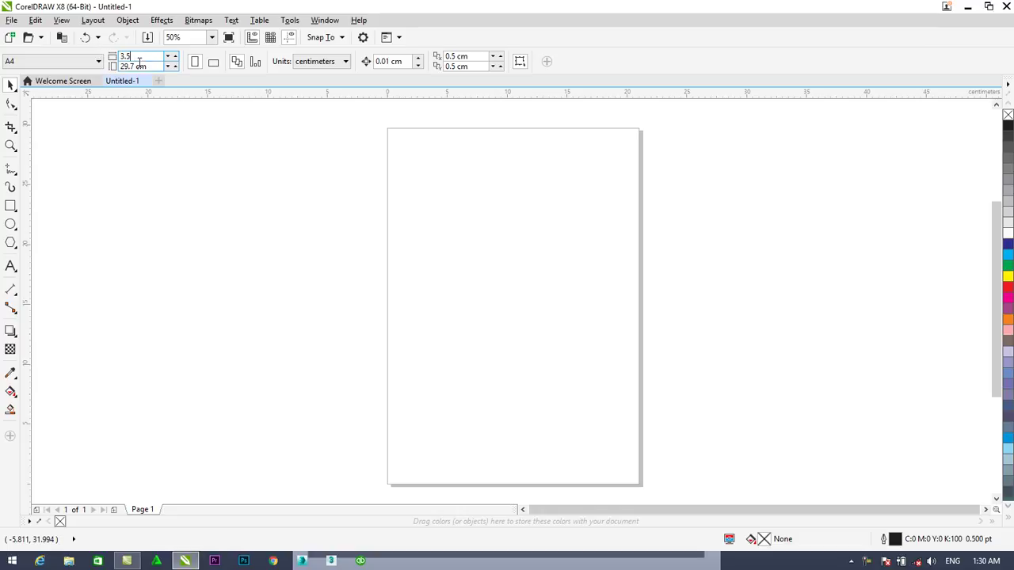
pyautogui.write('.5')
pyautogui.press('Tab')
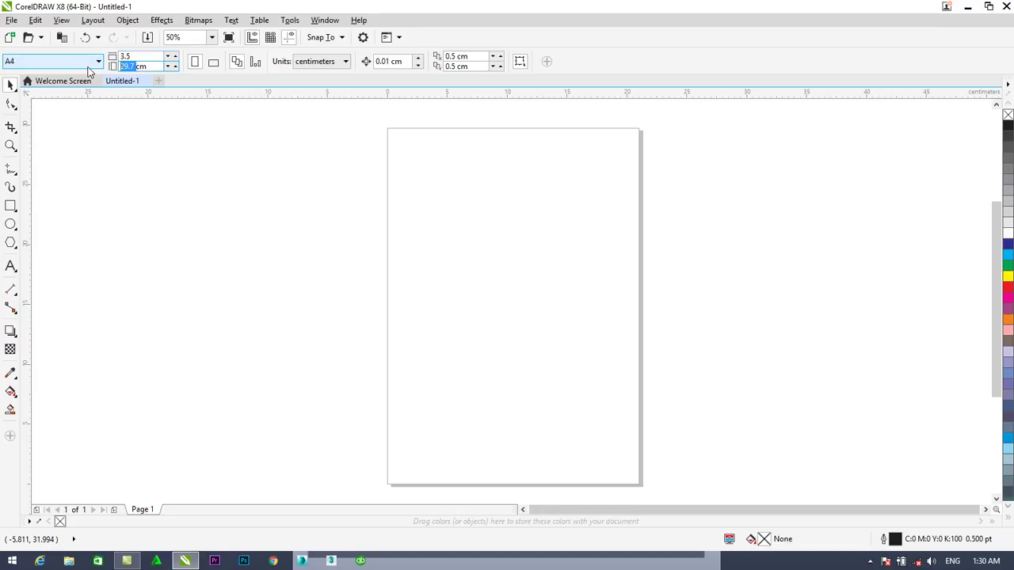
pyautogui.write('2')
pyautogui.press('Return')
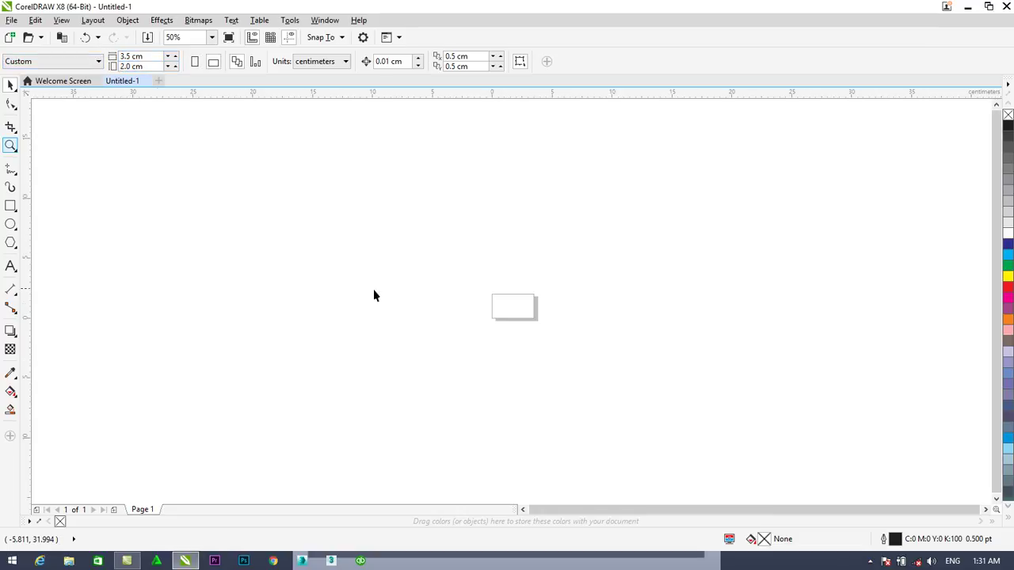
# Draw a rectangle covering the card page and move it off to the right
pyautogui.scroll(3, 532, 321)
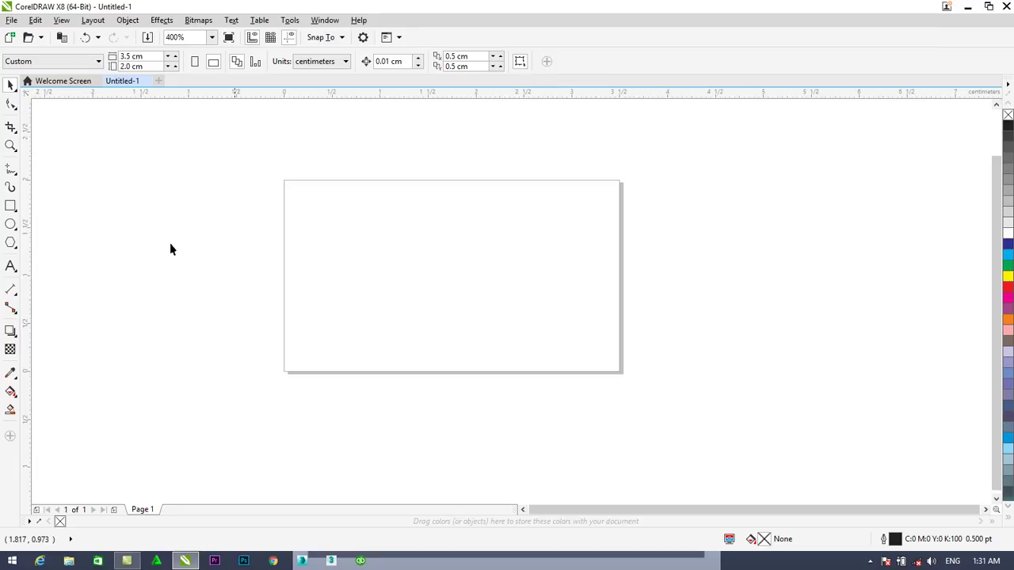
pyautogui.click(10, 206)
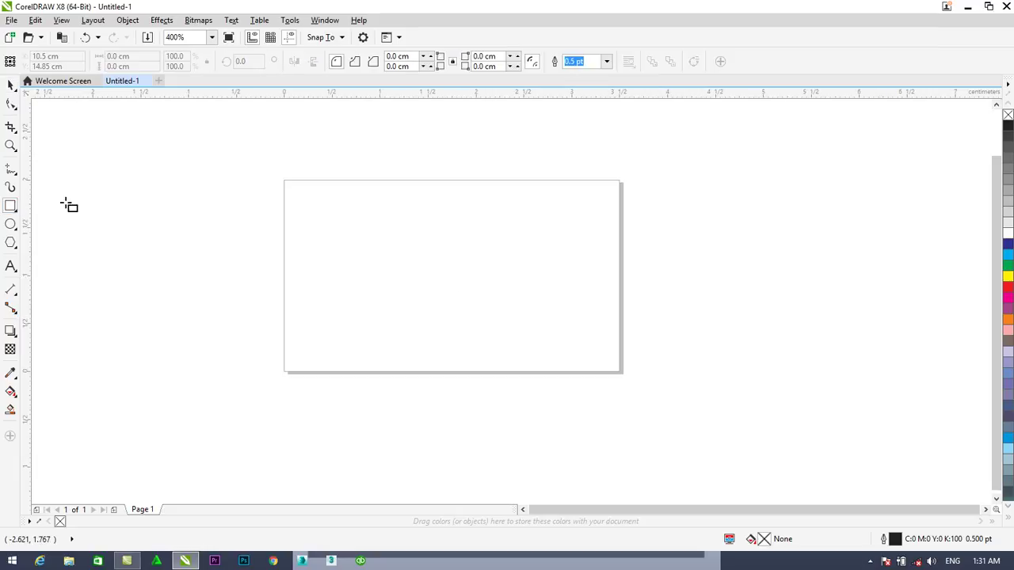
pyautogui.moveTo(283, 182); pyautogui.dragTo(620, 369)
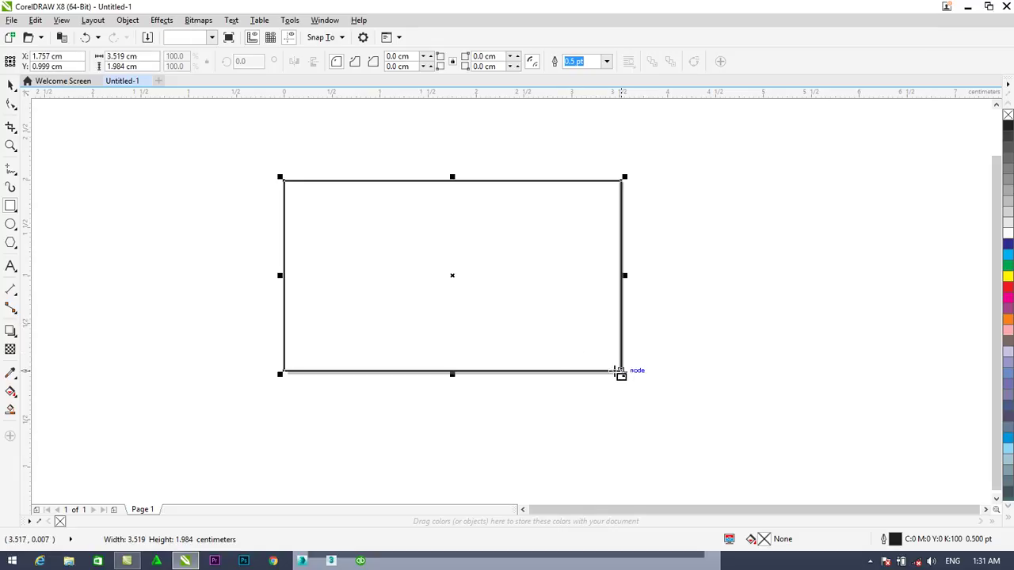
pyautogui.click(11, 85)
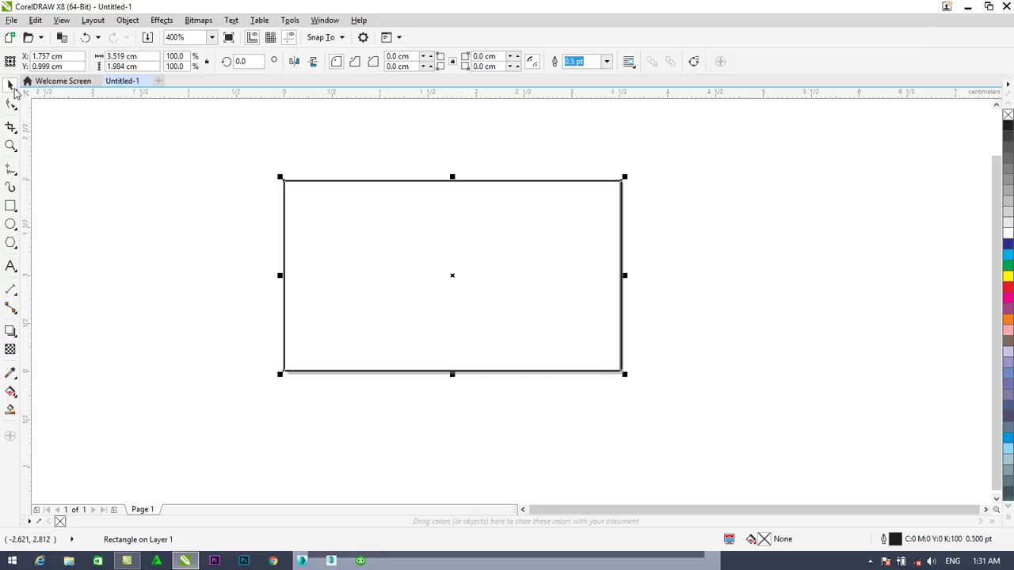
pyautogui.moveTo(369, 277); pyautogui.dragTo(686, 270)
pyautogui.press('Escape')
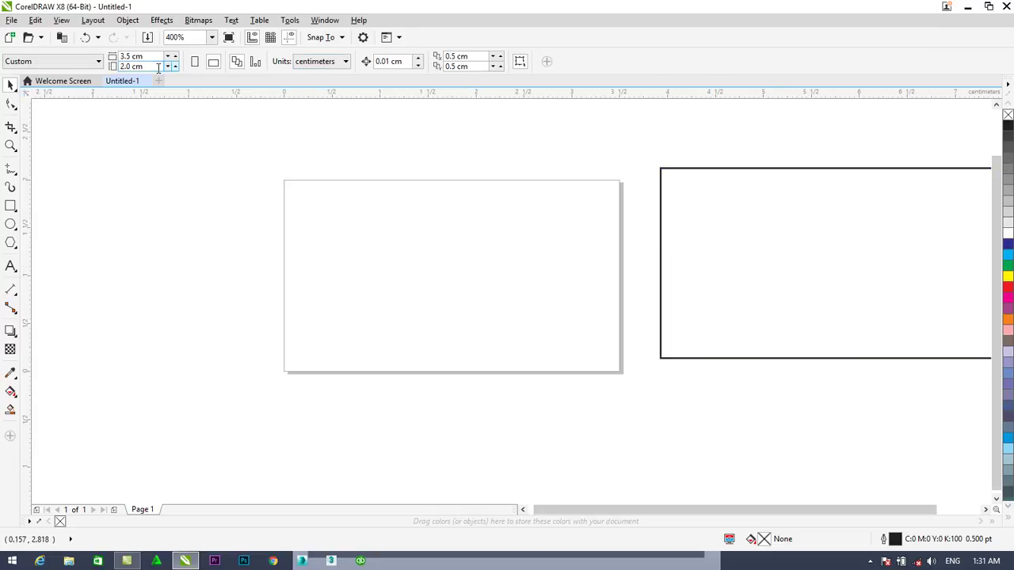
# Switch the page back to A4 and position the card rectangle on it
pyautogui.click(75, 61)
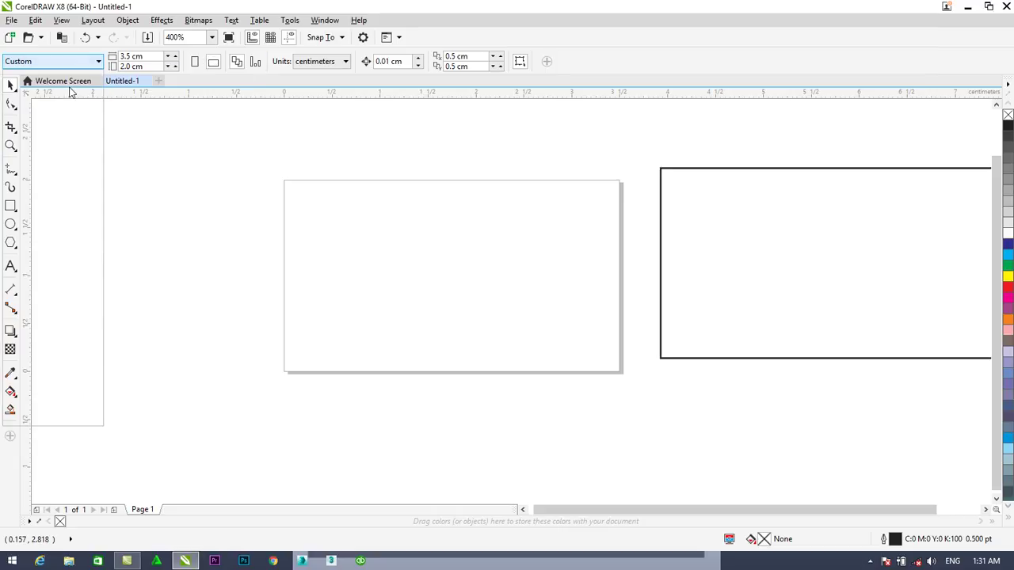
pyautogui.click(31, 92)
pyautogui.click(720, 218)
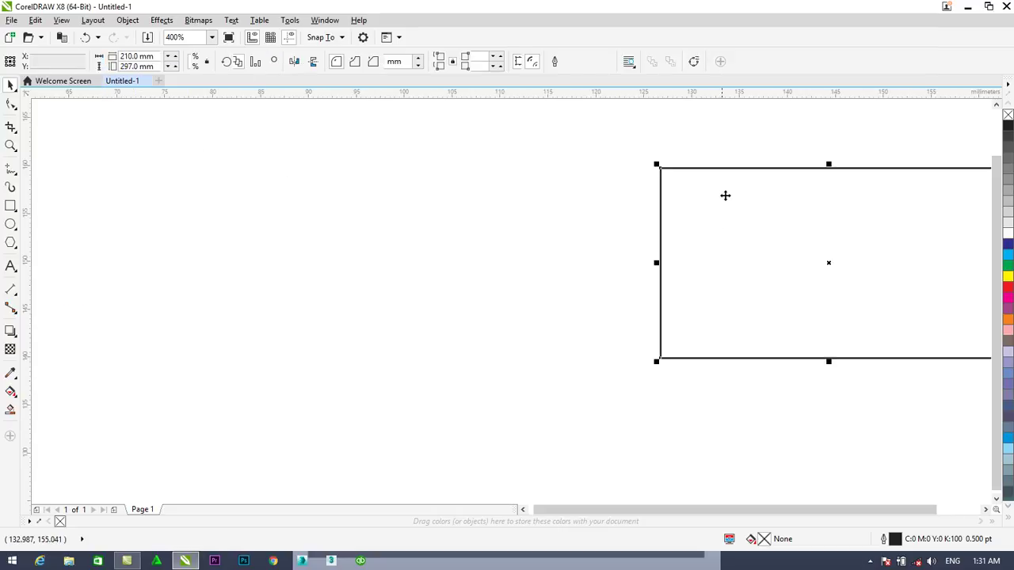
pyautogui.scroll(-3, 594, 230)
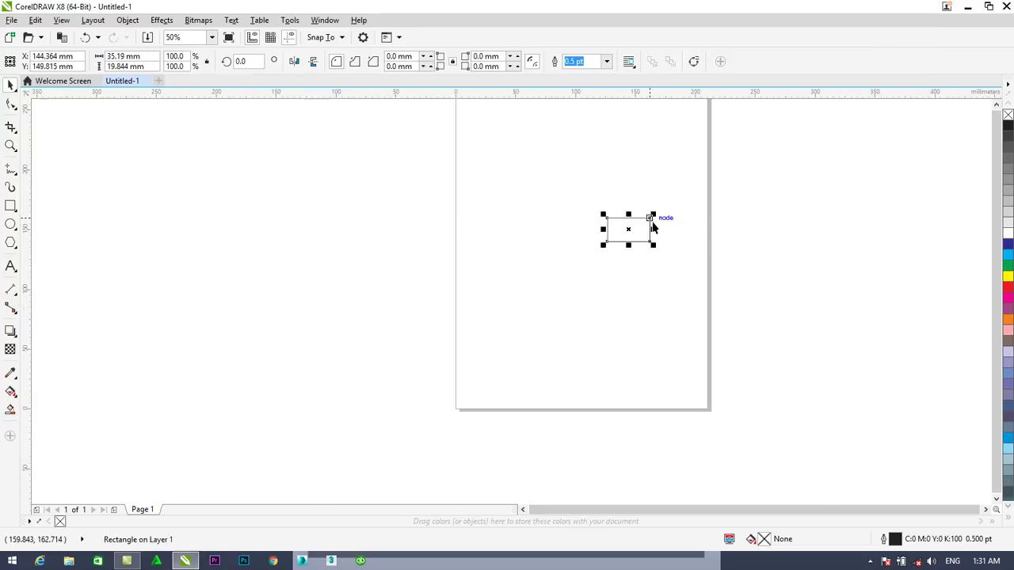
pyautogui.moveTo(652, 227); pyautogui.dragTo(615, 209)
pyautogui.scroll(1, 673, 185)
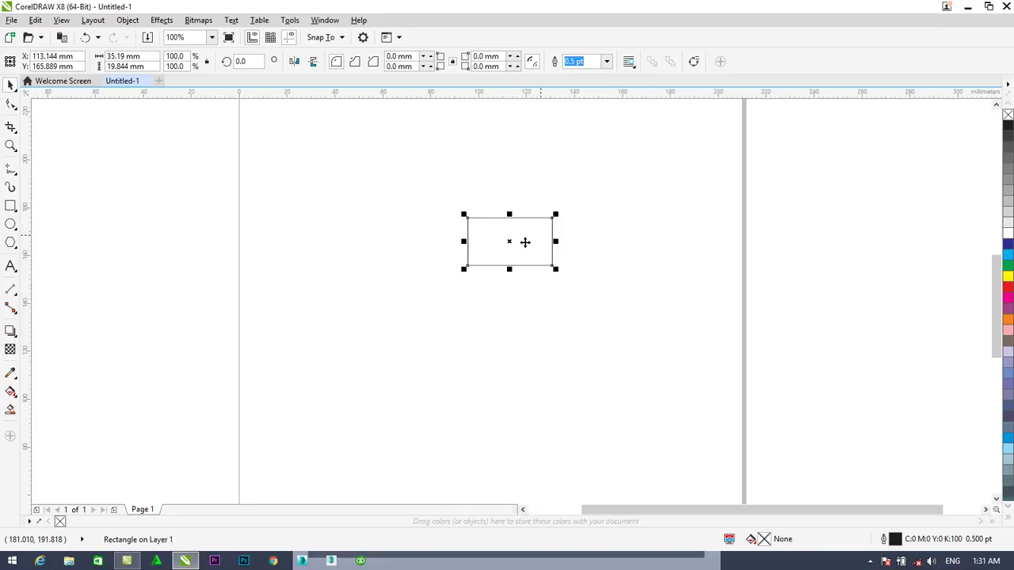
pyautogui.scroll(2, 526, 241)
pyautogui.moveTo(512, 223); pyautogui.dragTo(516, 244)
pyautogui.scroll(-1, 528, 253)
pyautogui.scroll(1, 530, 254)
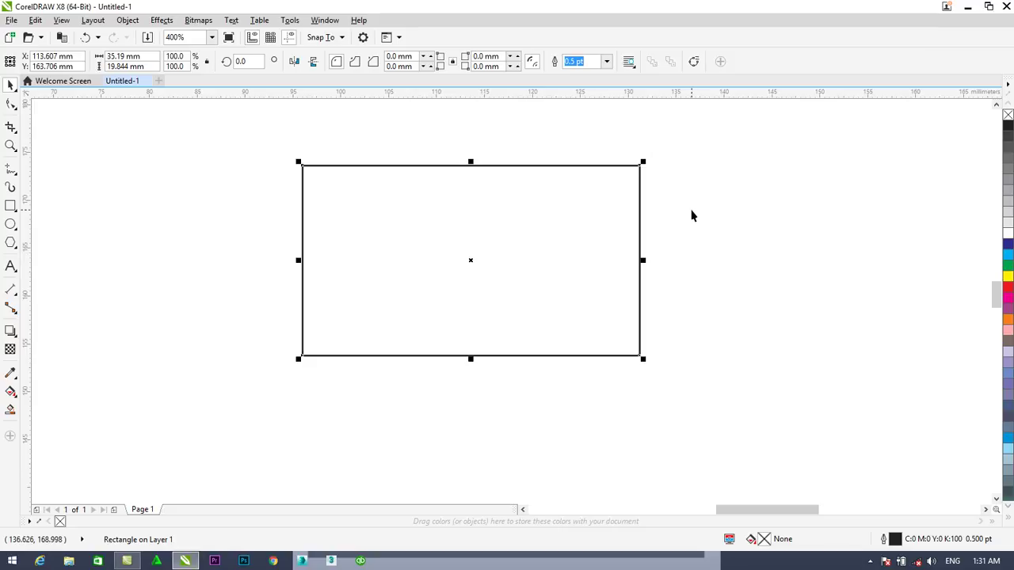
pyautogui.click(159, 211)
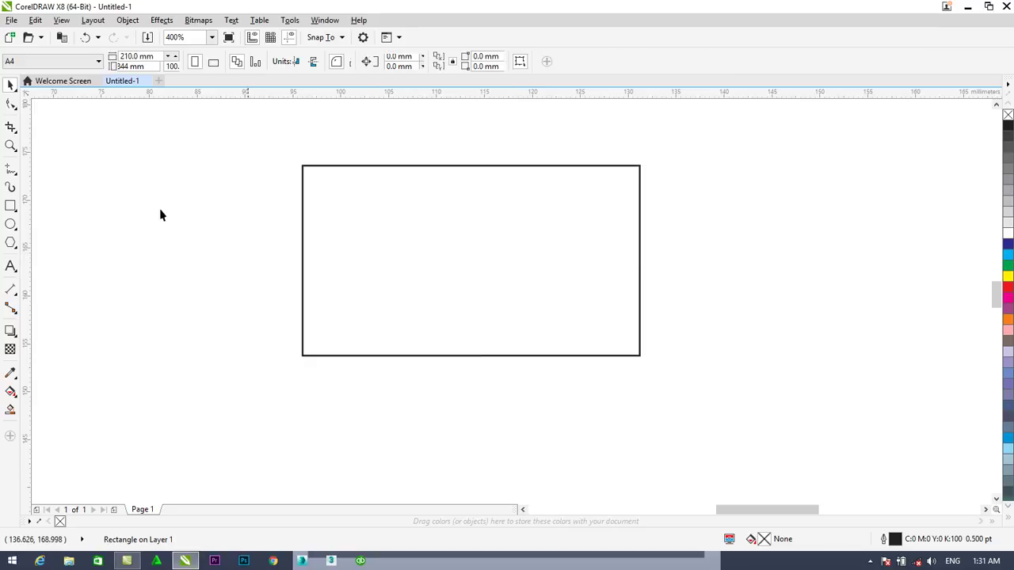
# Draw a narrower rectangle on the card's left, convert it to curves, and slant its right edge
pyautogui.click(9, 206)
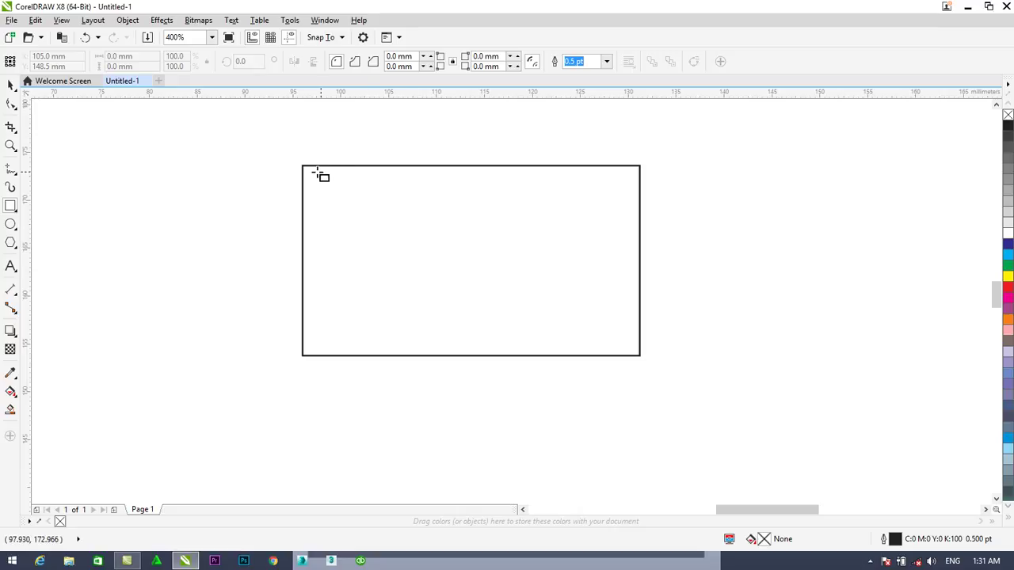
pyautogui.moveTo(304, 166); pyautogui.dragTo(510, 357)
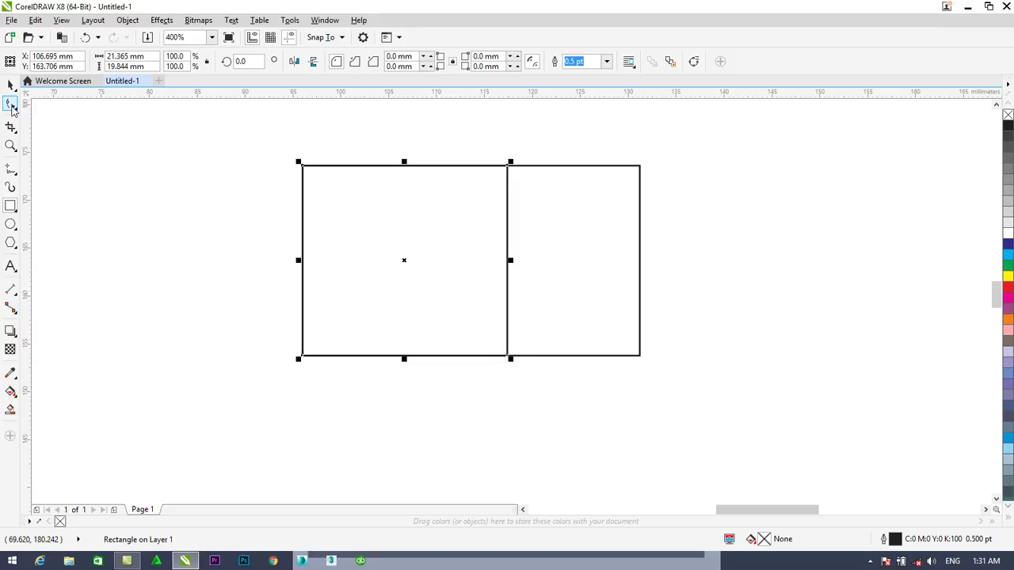
pyautogui.click(11, 105)
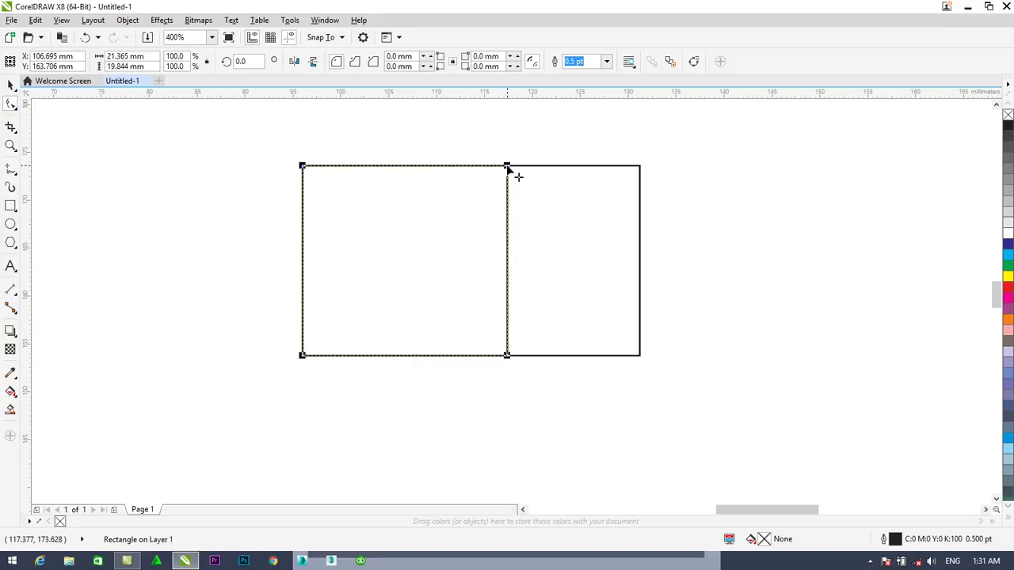
pyautogui.rightClick(508, 168)
pyautogui.click(549, 208)
pyautogui.moveTo(507, 165); pyautogui.dragTo(330, 167)
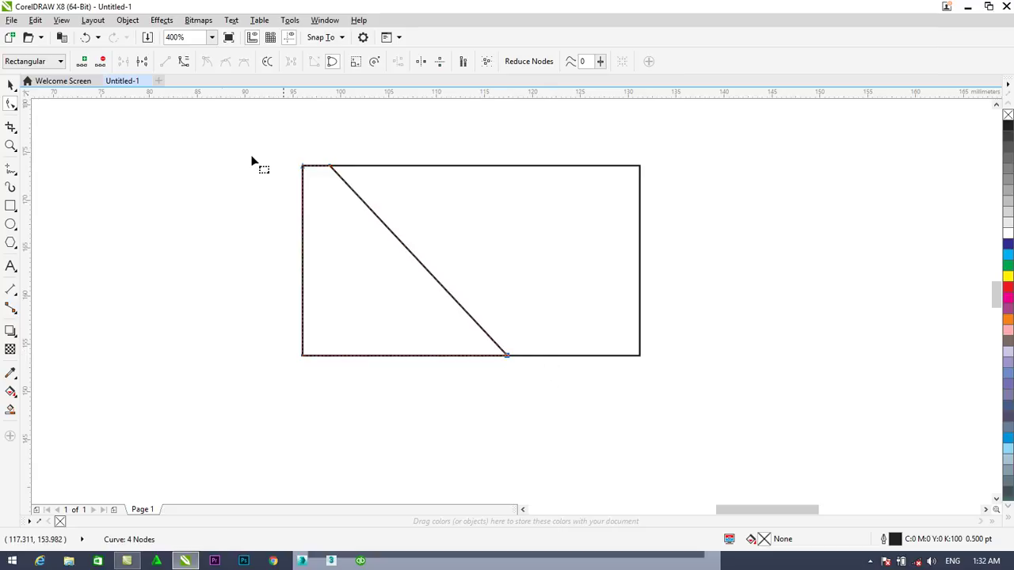
# Bow the slanted edge into a concave curve, tweak its end nodes, and select the swoosh
pyautogui.click(181, 63)
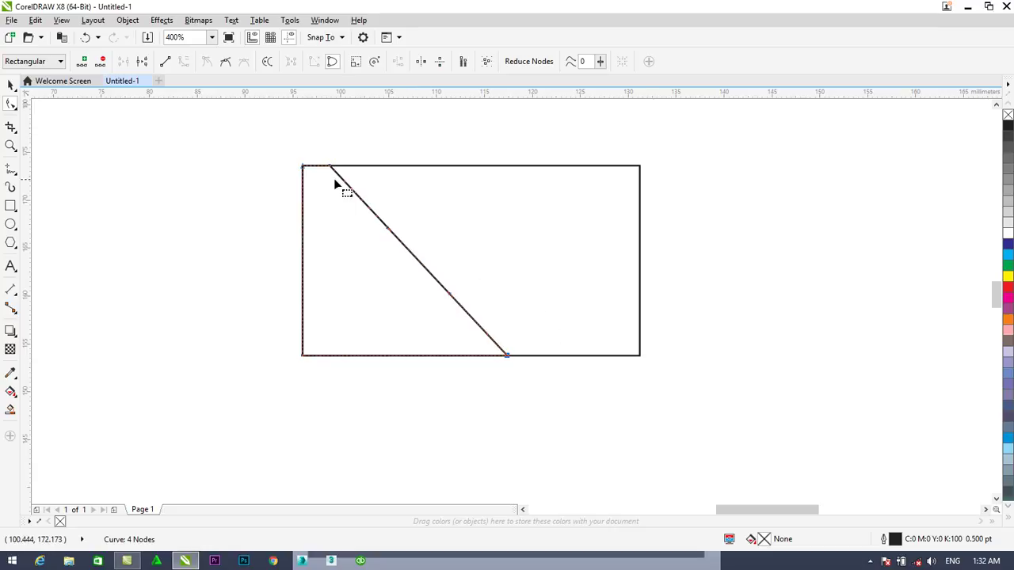
pyautogui.moveTo(405, 252); pyautogui.dragTo(381, 287)
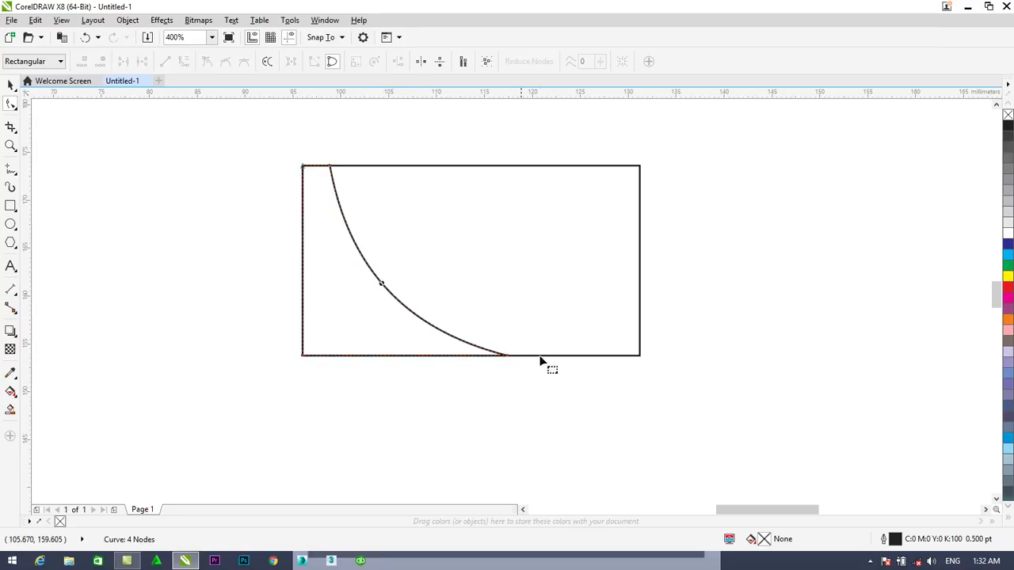
pyautogui.moveTo(510, 357); pyautogui.dragTo(513, 357)
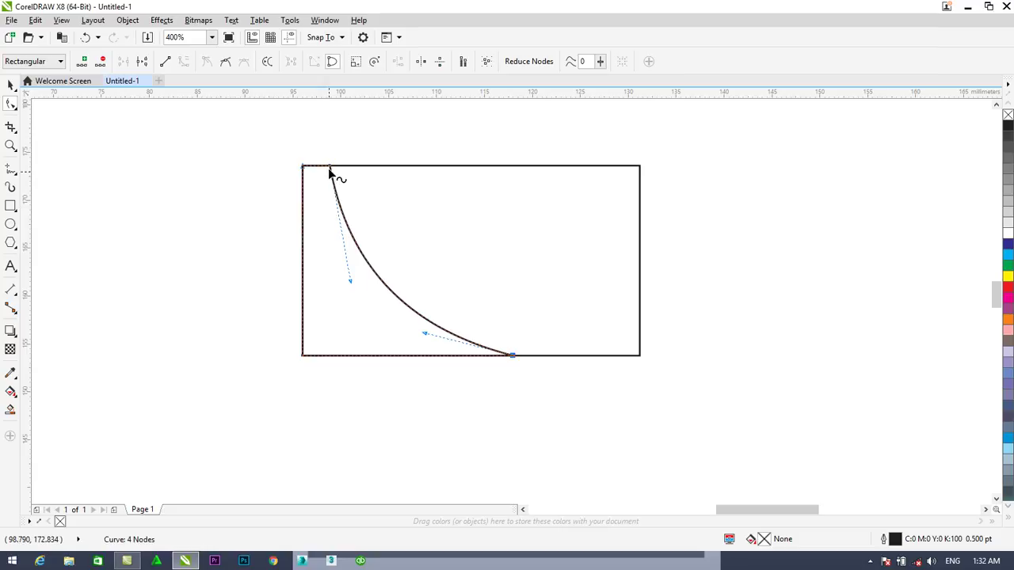
pyautogui.scroll(2, 329, 168)
pyautogui.moveTo(331, 168); pyautogui.dragTo(317, 168)
pyautogui.scroll(-2, 328, 175)
pyautogui.scroll(1, 331, 180)
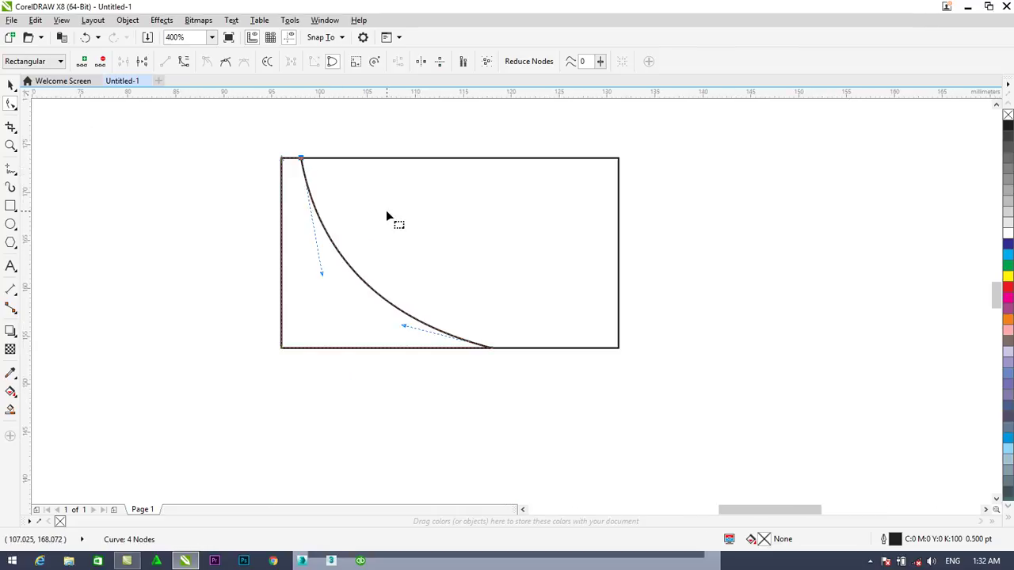
pyautogui.click(11, 84)
pyautogui.click(389, 385)
pyautogui.click(321, 288)
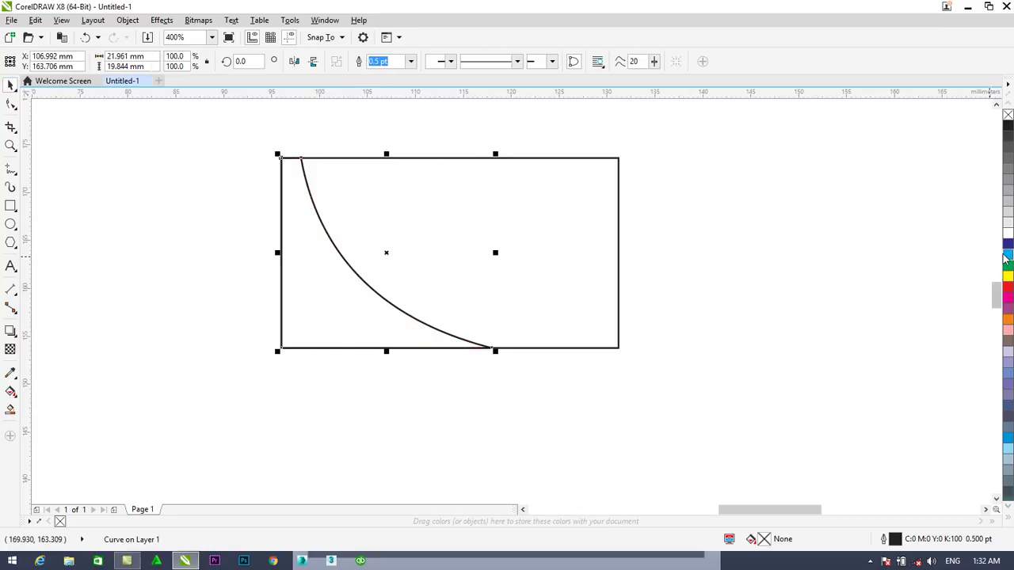
# Fill the swoosh cyan (C:100 M:0 Y:0 K:0) and remove its outline
pyautogui.moveTo(426, 287); pyautogui.dragTo(337, 269)
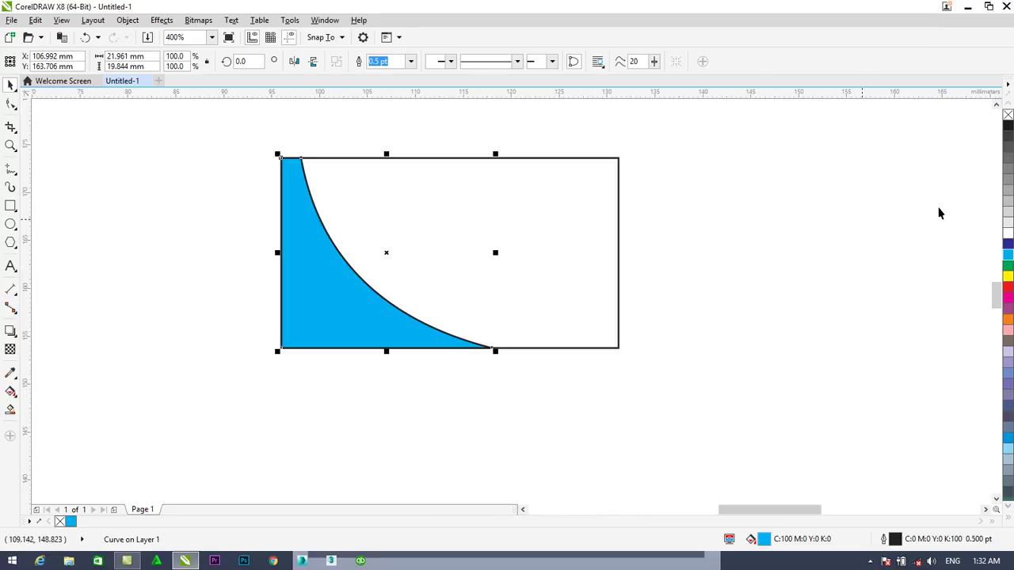
pyautogui.rightClick(1007, 115)
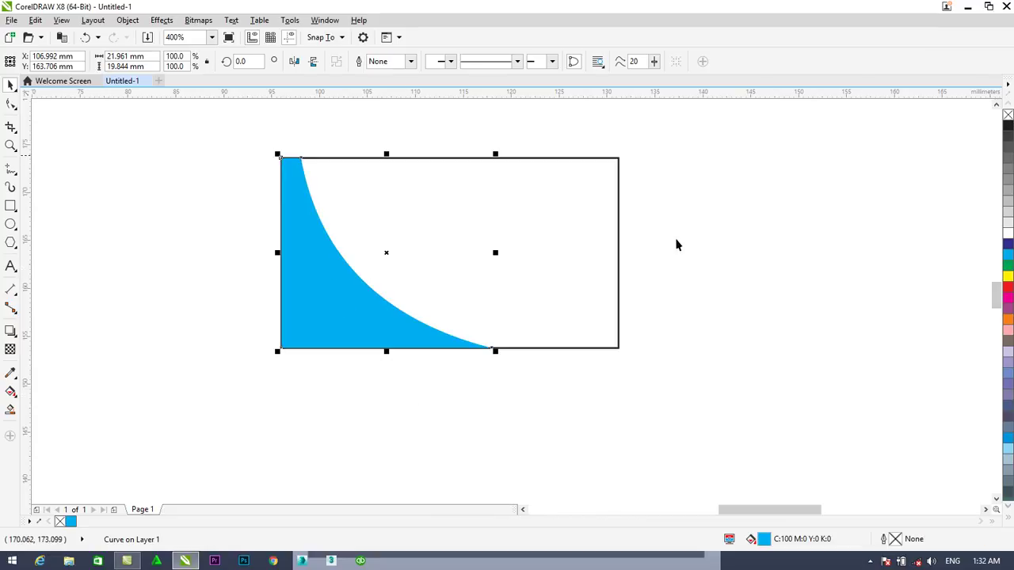
pyautogui.click(446, 369)
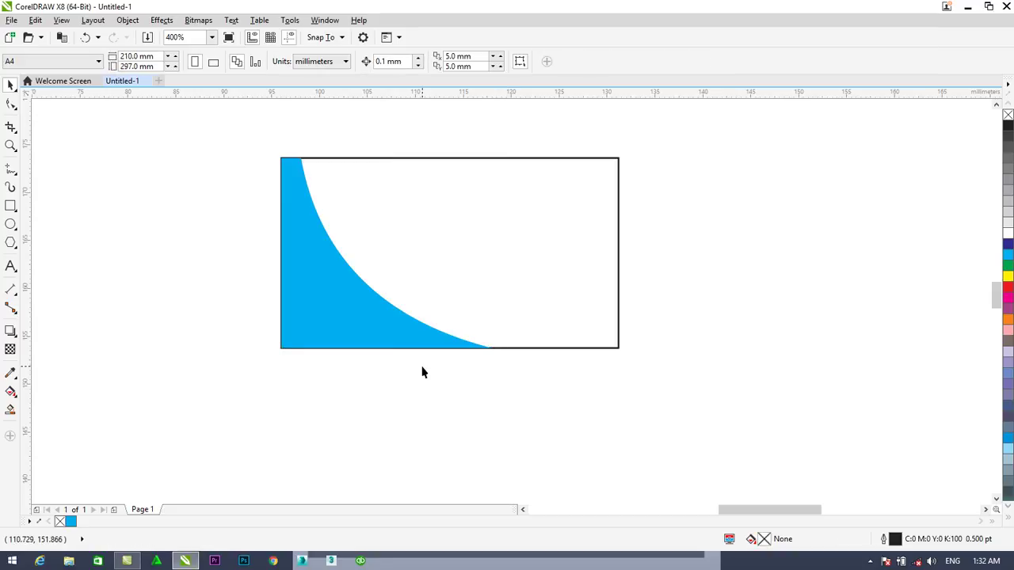
pyautogui.click(11, 208)
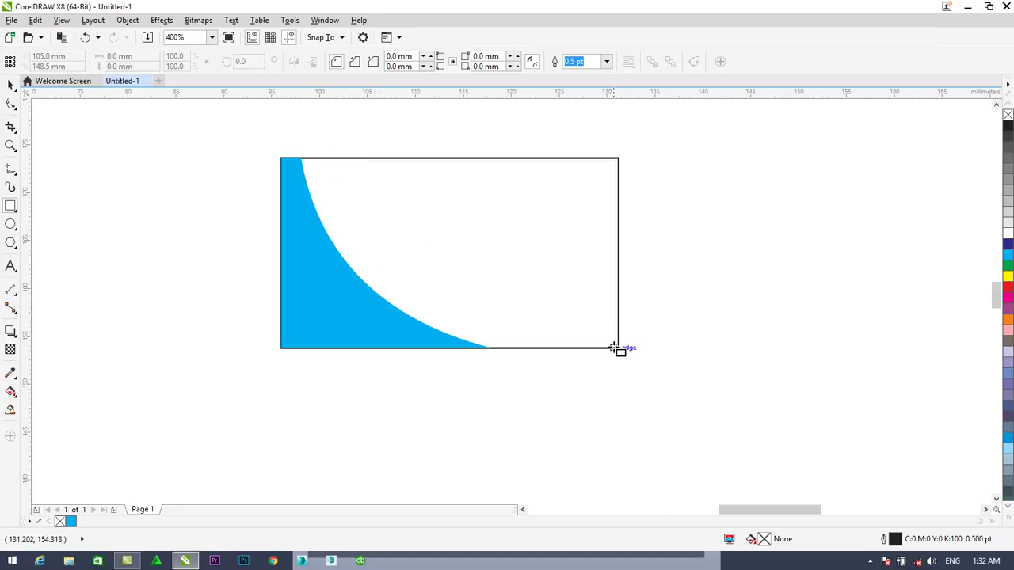
# Draw a rectangle from the card's bottom-right corner, fill it black with no outline, and convert to curves
pyautogui.moveTo(618, 347)
pyautogui.mouseDown()
pyautogui.moveTo(484, 330)
pyautogui.moveTo(372, 280)
pyautogui.moveTo(345, 250)
pyautogui.mouseUp()
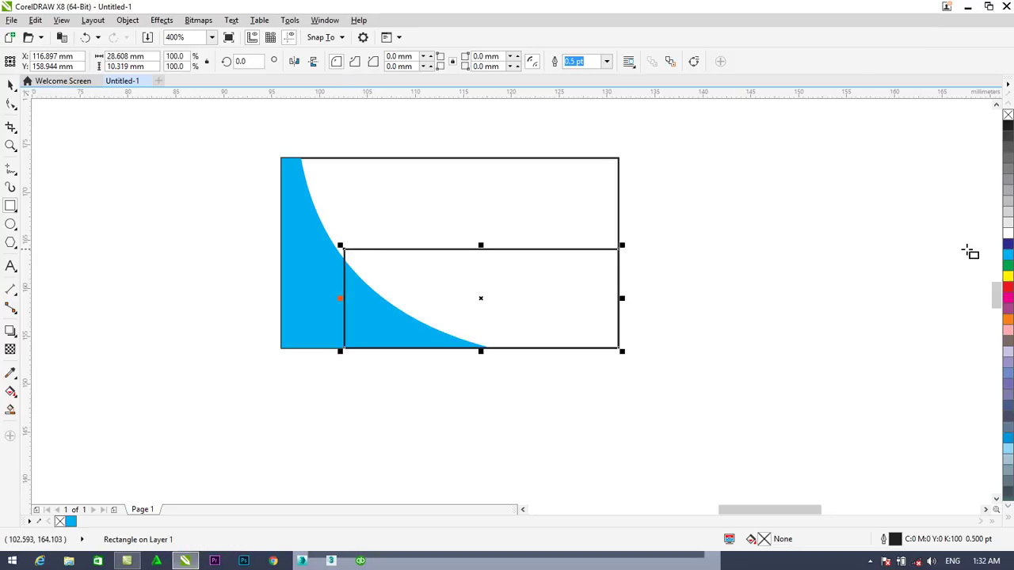
pyautogui.click(1008, 125)
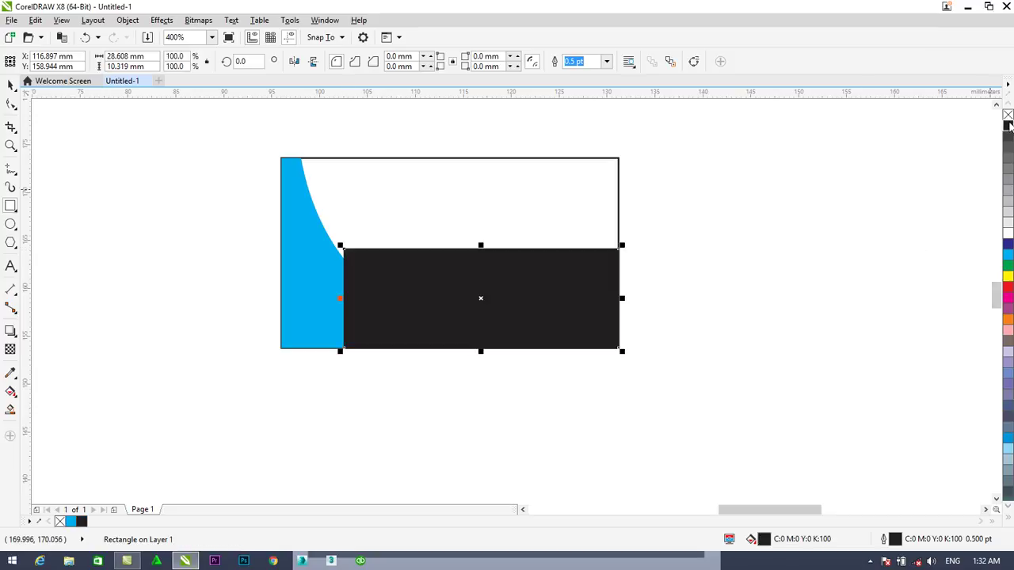
pyautogui.rightClick(1008, 115)
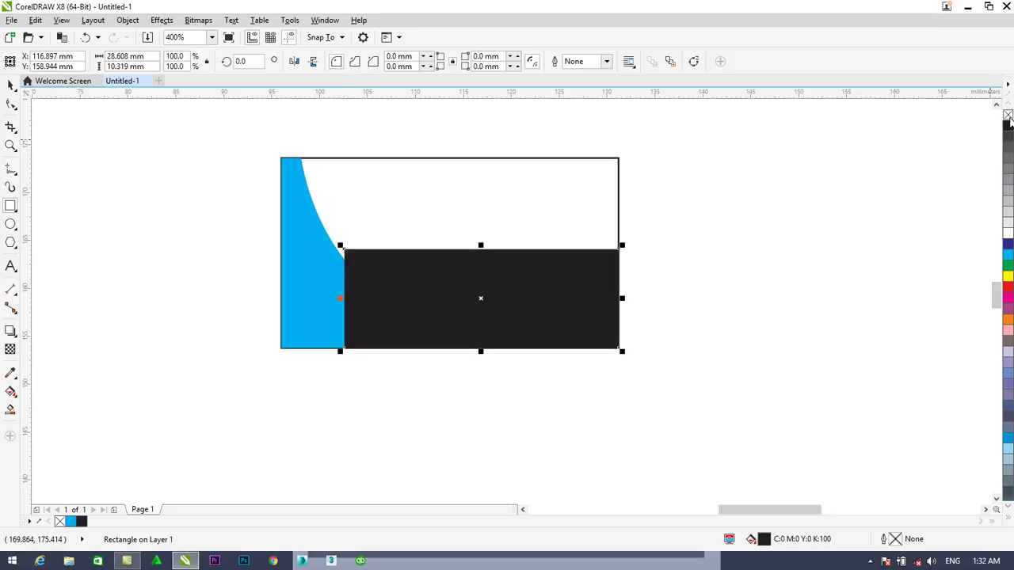
pyautogui.click(11, 104)
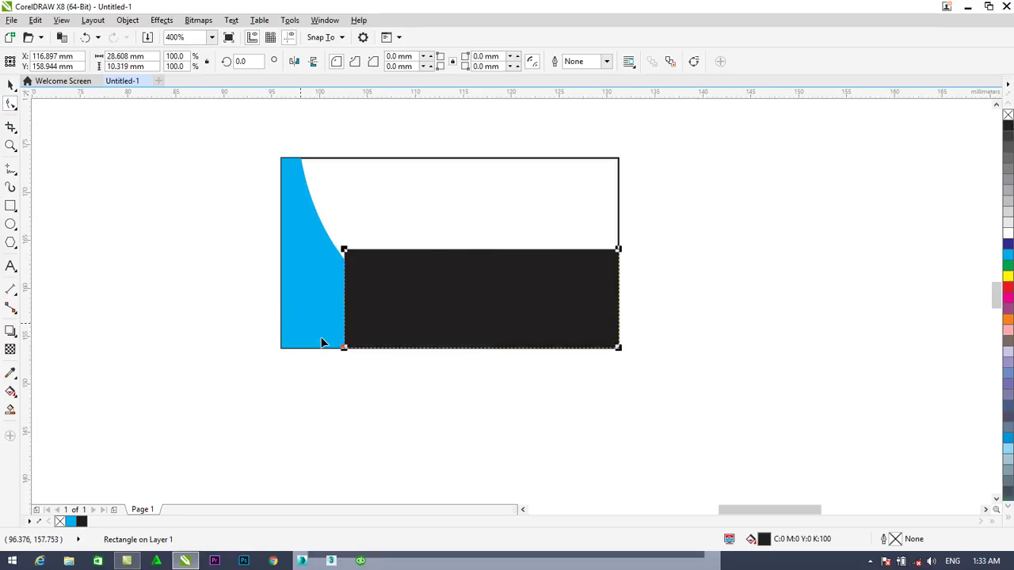
pyautogui.moveTo(345, 349); pyautogui.dragTo(344, 350)
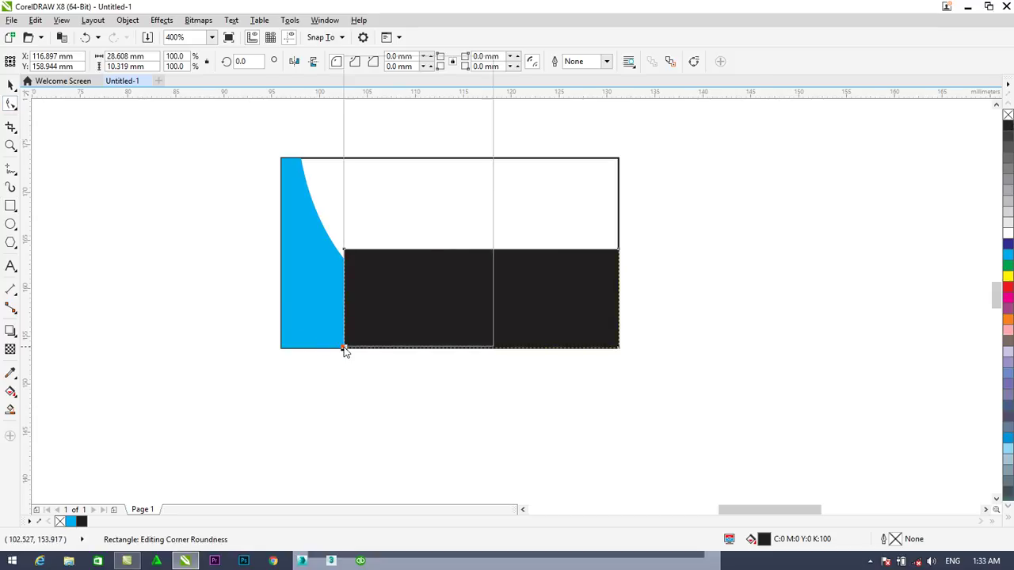
pyautogui.rightClick(345, 350)
pyautogui.click(391, 97)
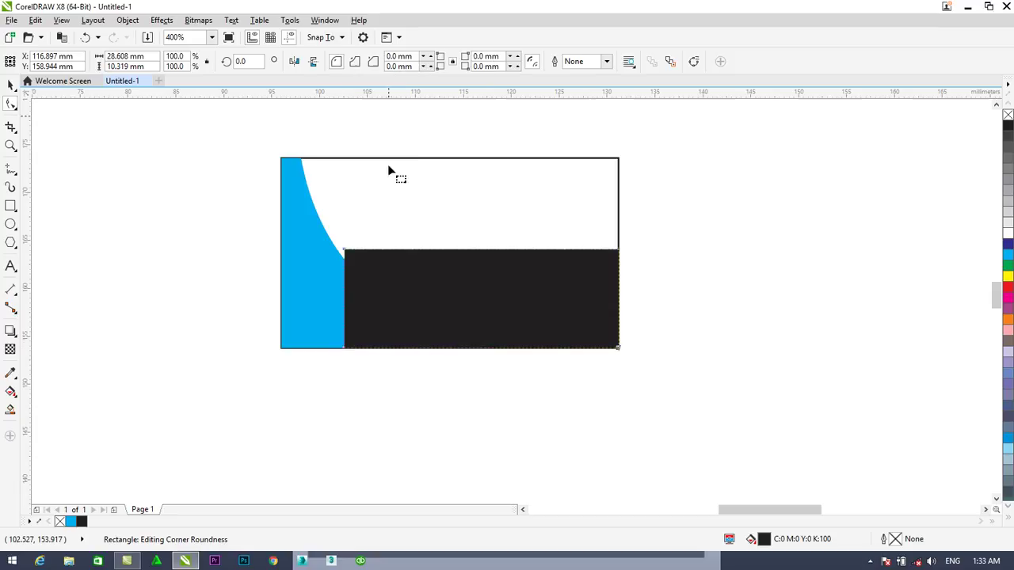
pyautogui.click(345, 349)
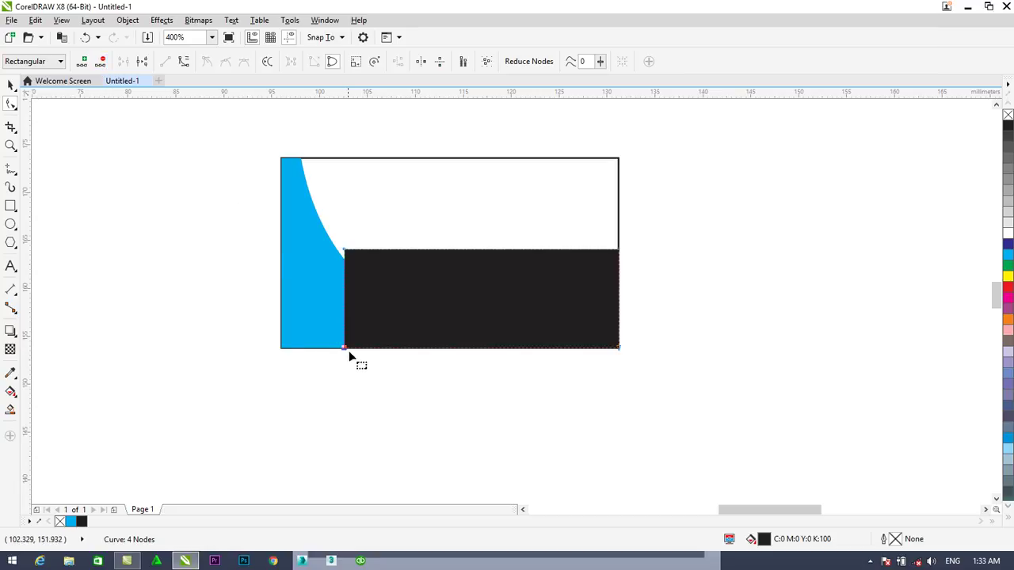
# Slide the black shape's bottom-left node right onto the card's bottom edge
pyautogui.moveTo(343, 348); pyautogui.dragTo(473, 346)
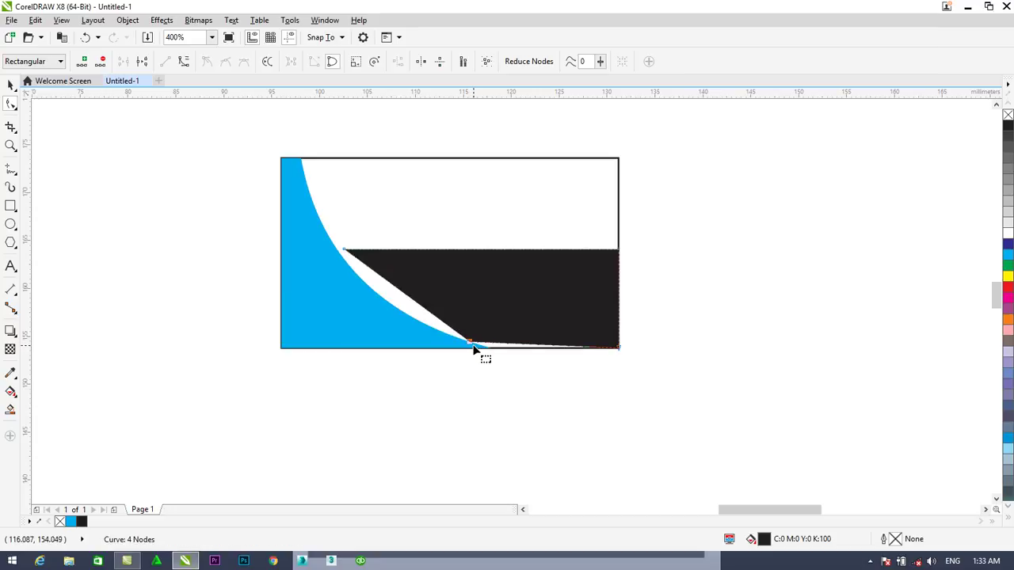
pyautogui.scroll(2, 473, 346)
pyautogui.scroll(2, 473, 346)
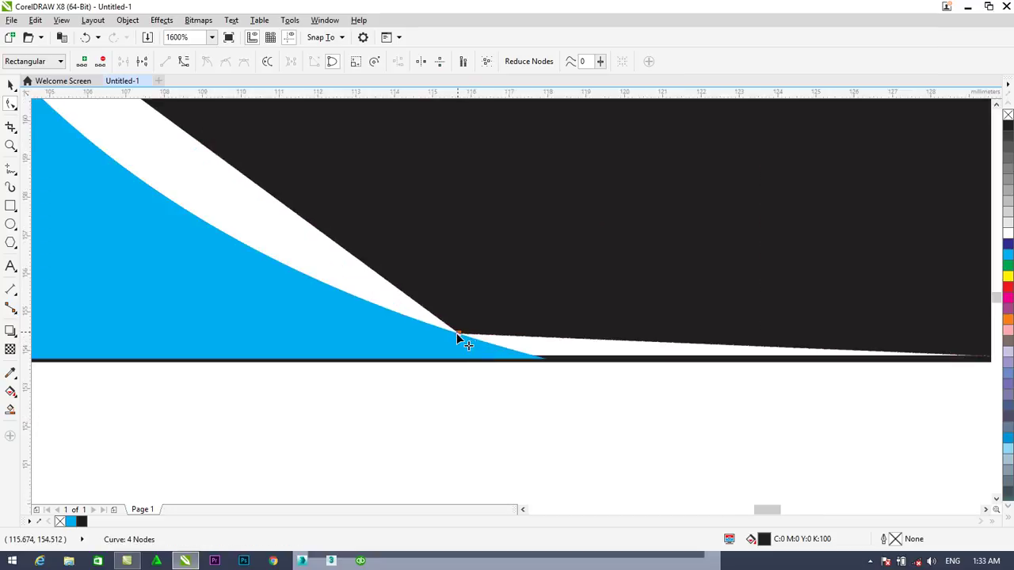
pyautogui.moveTo(467, 339); pyautogui.dragTo(547, 359)
pyautogui.scroll(-2, 546, 359)
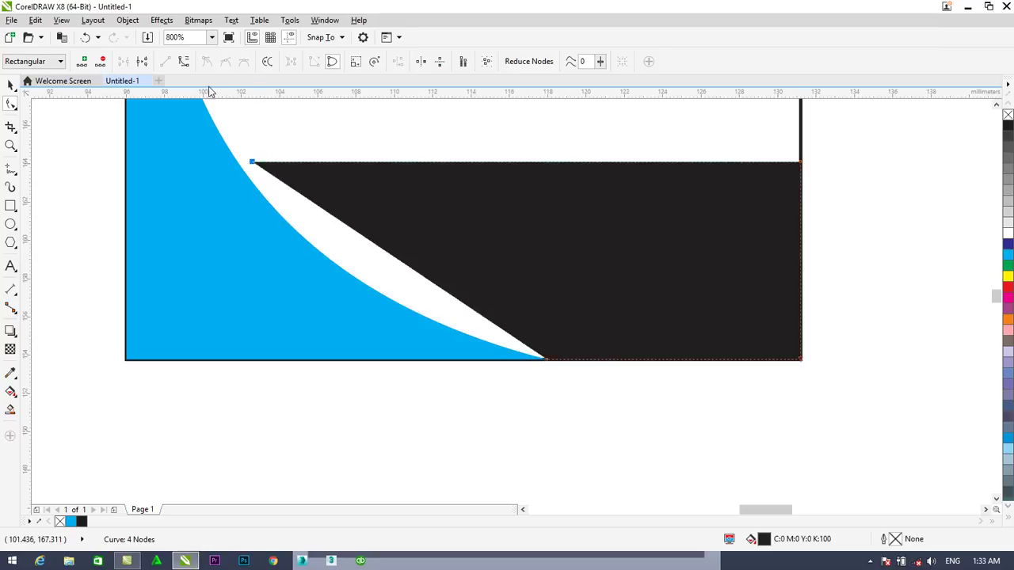
# Curve the black shape's diagonal edge to hug the cyan swoosh
pyautogui.click(183, 63)
pyautogui.moveTo(392, 260); pyautogui.dragTo(363, 272)
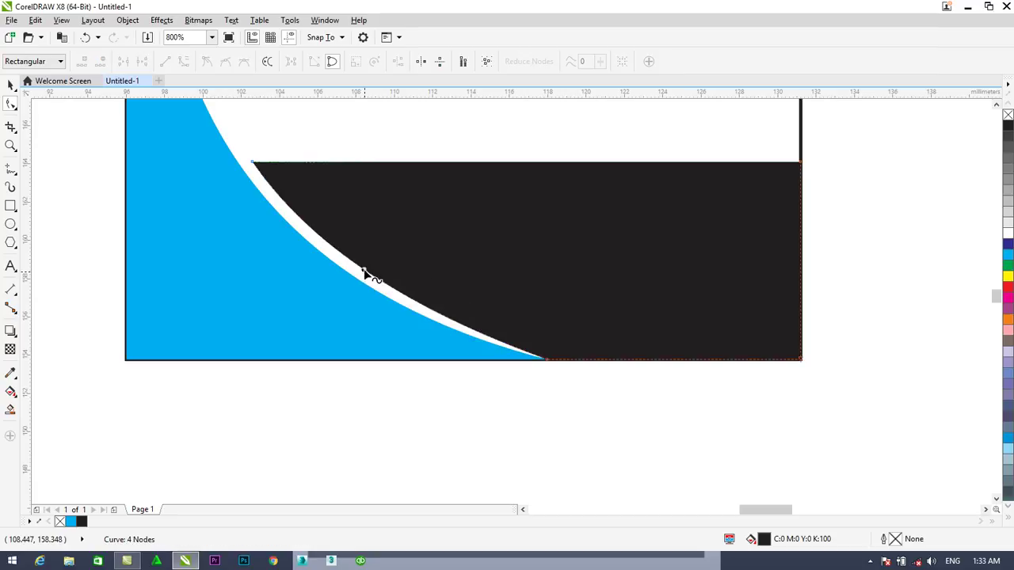
pyautogui.moveTo(364, 272); pyautogui.dragTo(346, 263)
pyautogui.moveTo(252, 162); pyautogui.dragTo(238, 165)
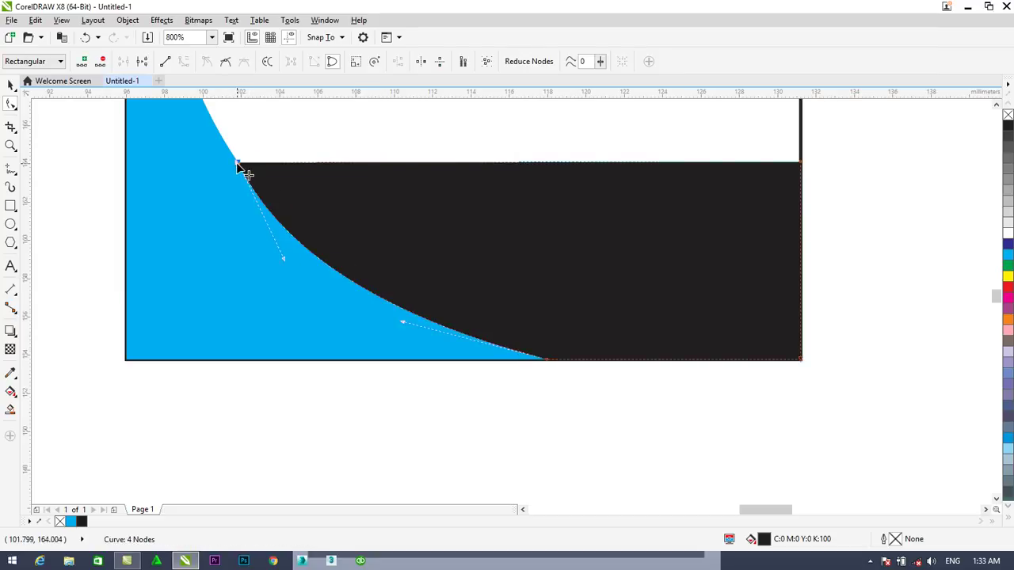
pyautogui.moveTo(283, 260); pyautogui.dragTo(295, 259)
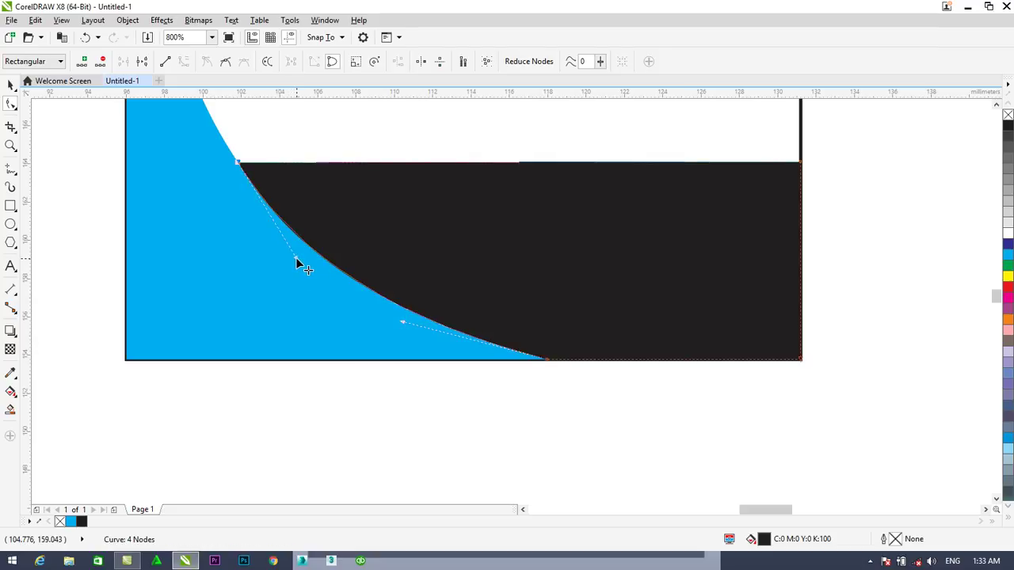
pyautogui.moveTo(403, 321); pyautogui.dragTo(419, 328)
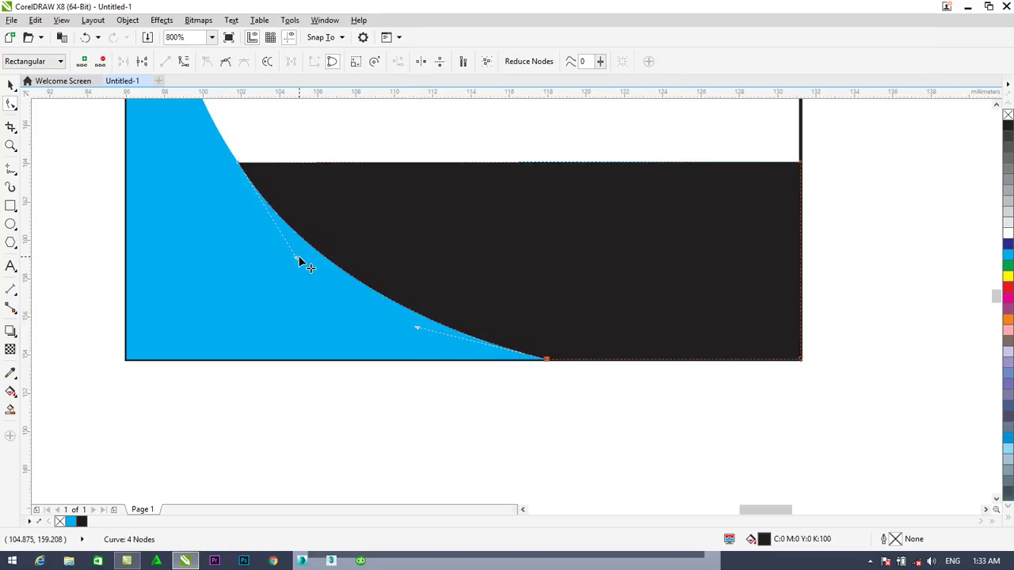
pyautogui.moveTo(296, 256); pyautogui.dragTo(289, 251)
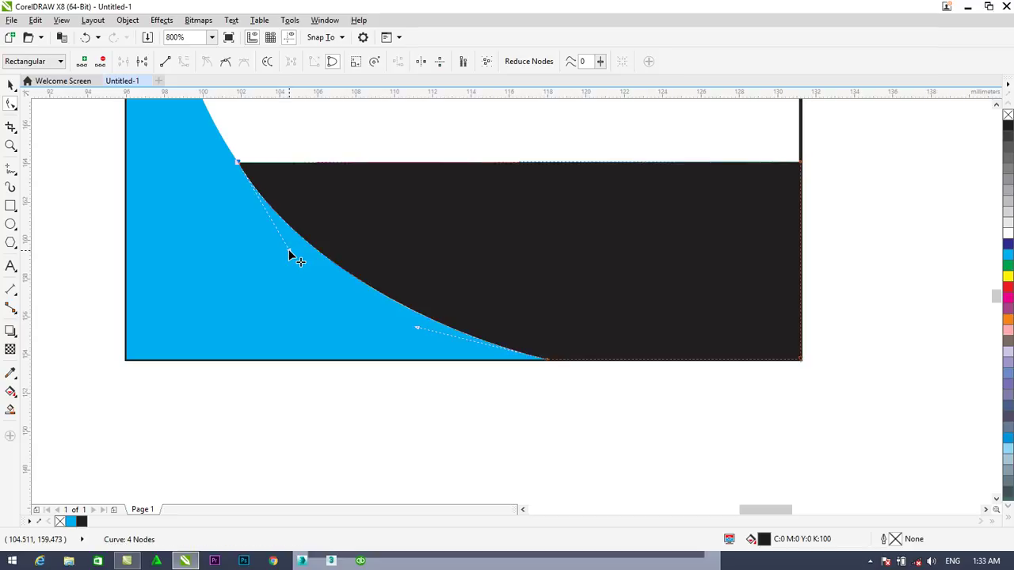
# Drag the black shape's top-right node down the card's right edge to taper it
pyautogui.click(800, 164)
pyautogui.moveTo(800, 164); pyautogui.dragTo(801, 326)
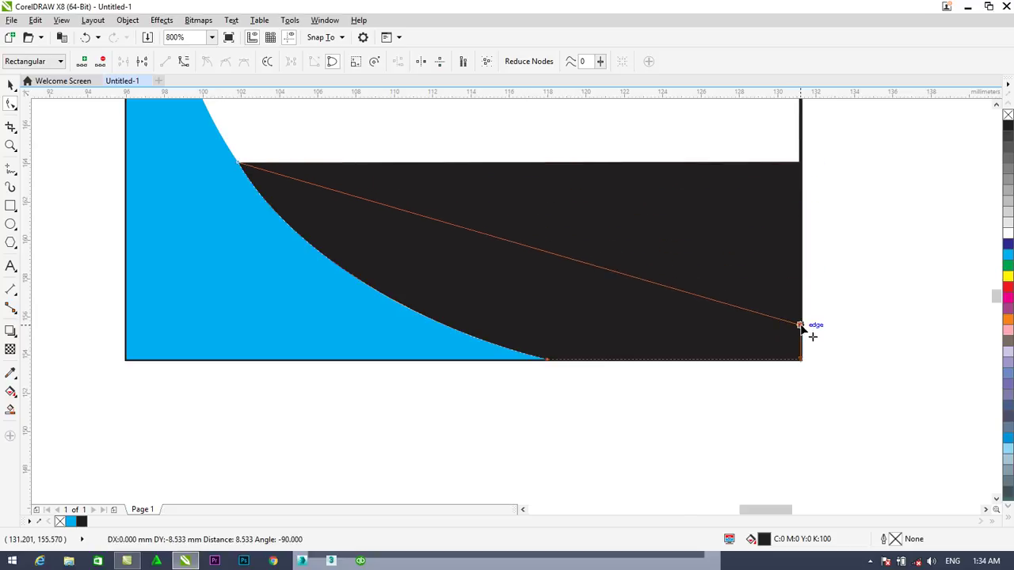
pyautogui.moveTo(801, 326); pyautogui.dragTo(801, 325)
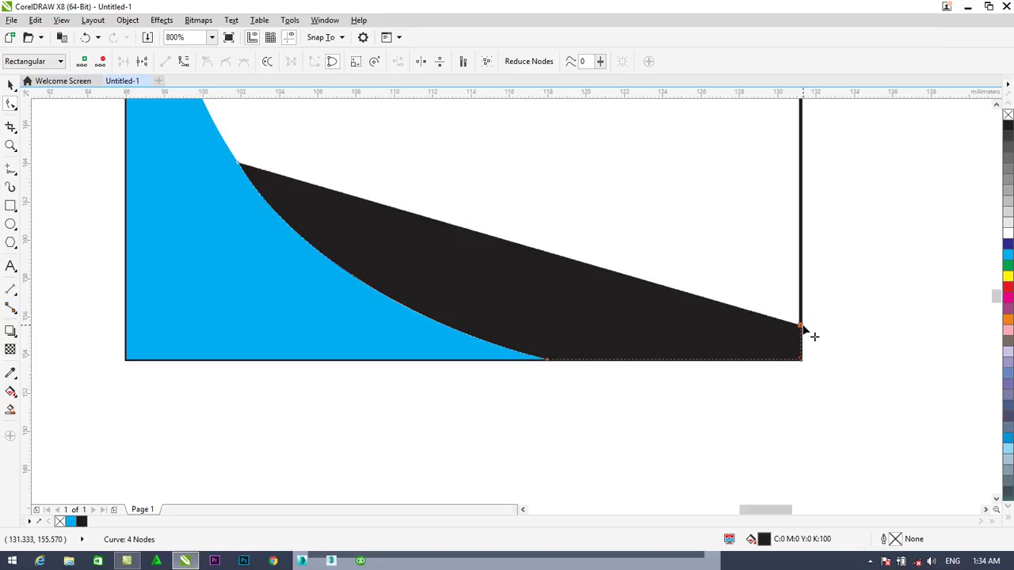
pyautogui.click(239, 164)
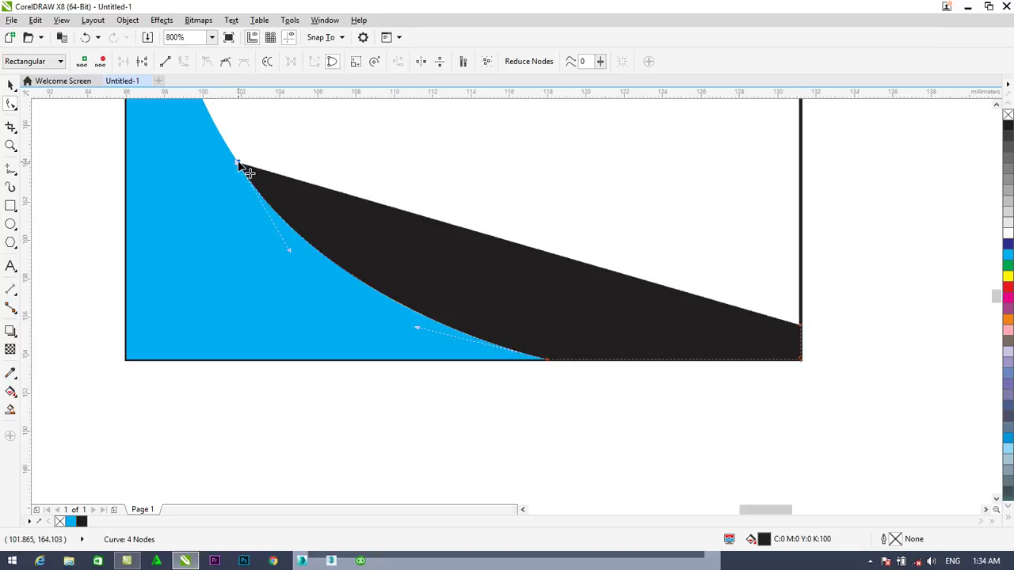
pyautogui.click(801, 328)
pyautogui.click(183, 62)
# Bow the black shape's top edge downward and tilt its bottom-right end upward
pyautogui.moveTo(553, 254); pyautogui.dragTo(481, 309)
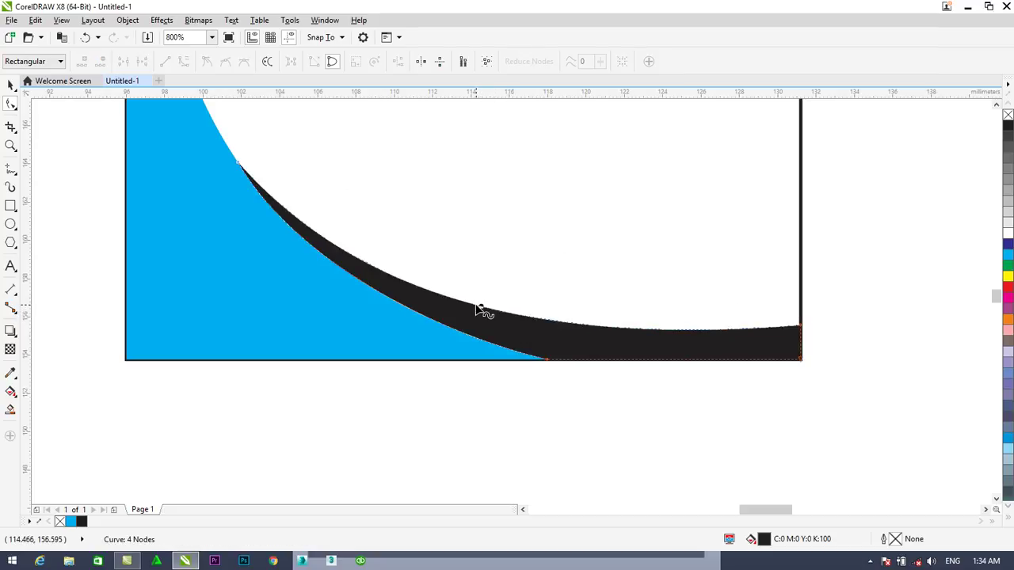
pyautogui.scroll(-1, 480, 309)
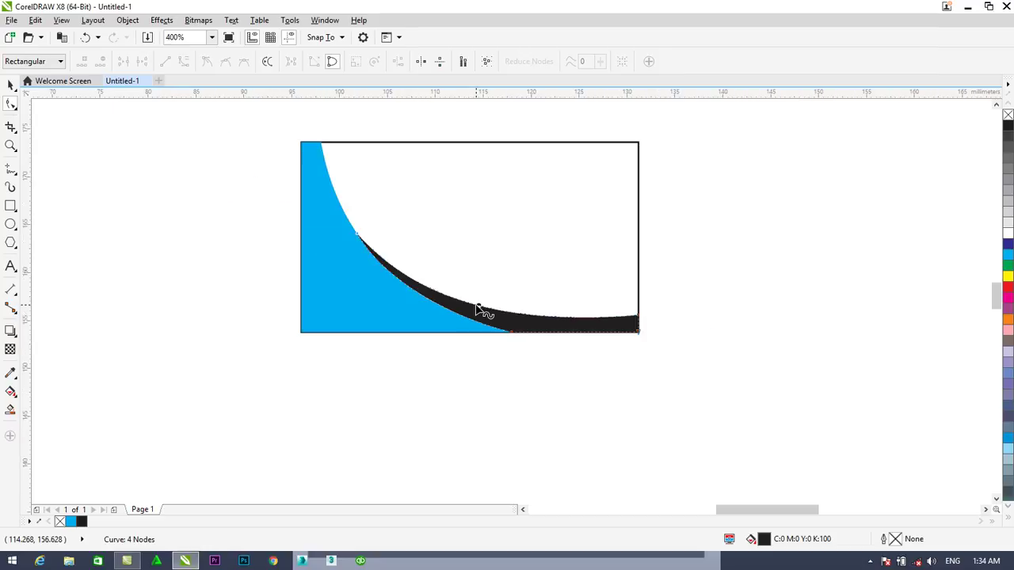
pyautogui.scroll(1, 480, 309)
pyautogui.click(480, 308)
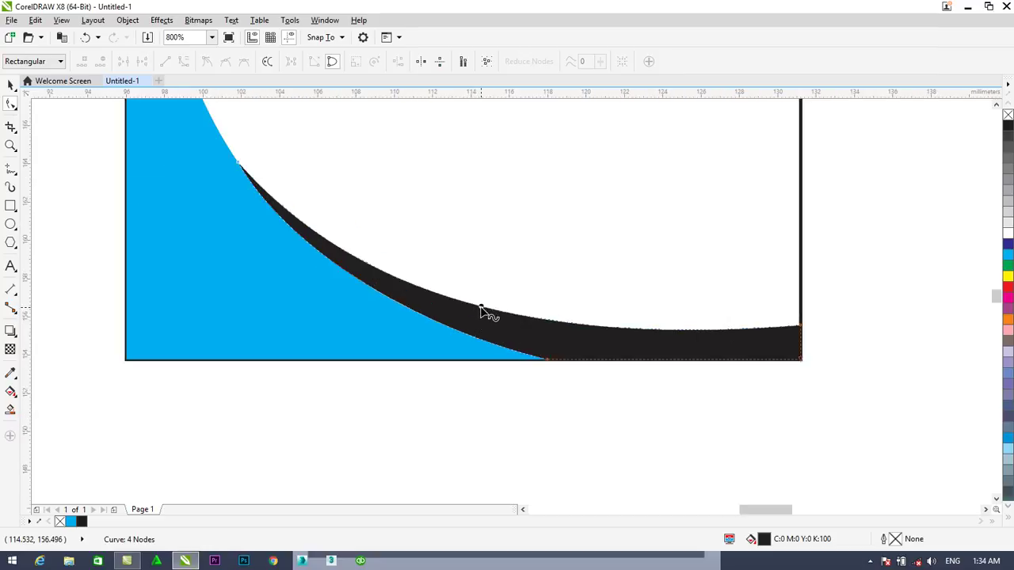
pyautogui.click(801, 328)
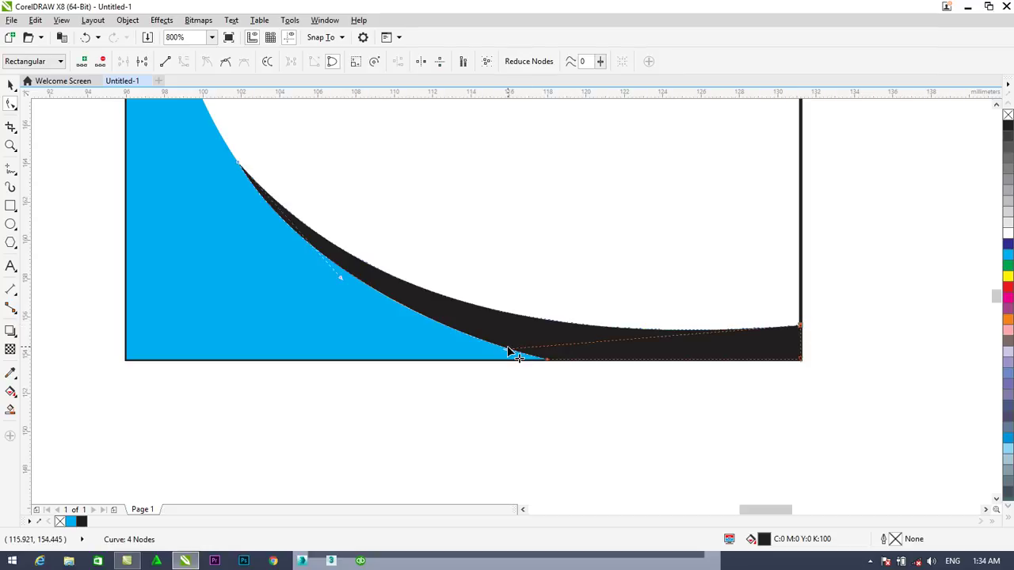
pyautogui.moveTo(507, 353); pyautogui.dragTo(503, 336)
# Refine the top edge's curve and check the thin black swoosh under the cyan one
pyautogui.moveTo(338, 279); pyautogui.dragTo(353, 278)
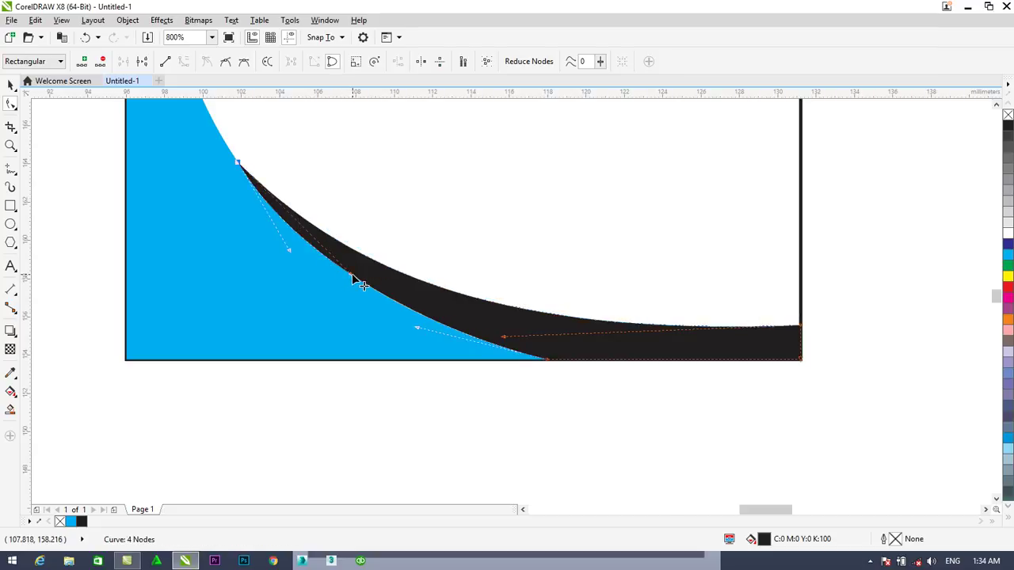
pyautogui.click(673, 389)
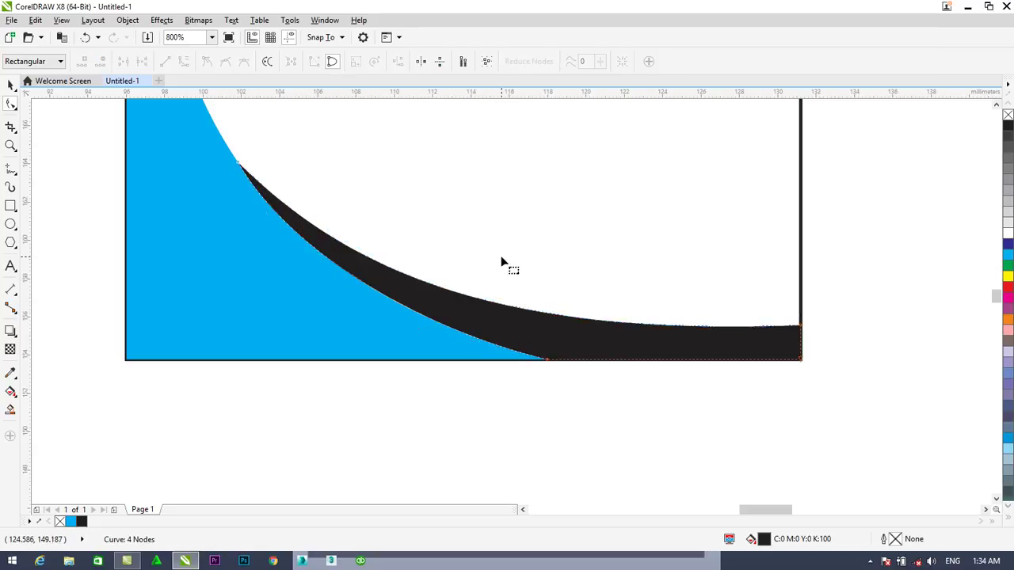
pyautogui.scroll(-2, 502, 265)
pyautogui.scroll(2, 507, 264)
pyautogui.scroll(-2, 482, 258)
pyautogui.scroll(1, 585, 256)
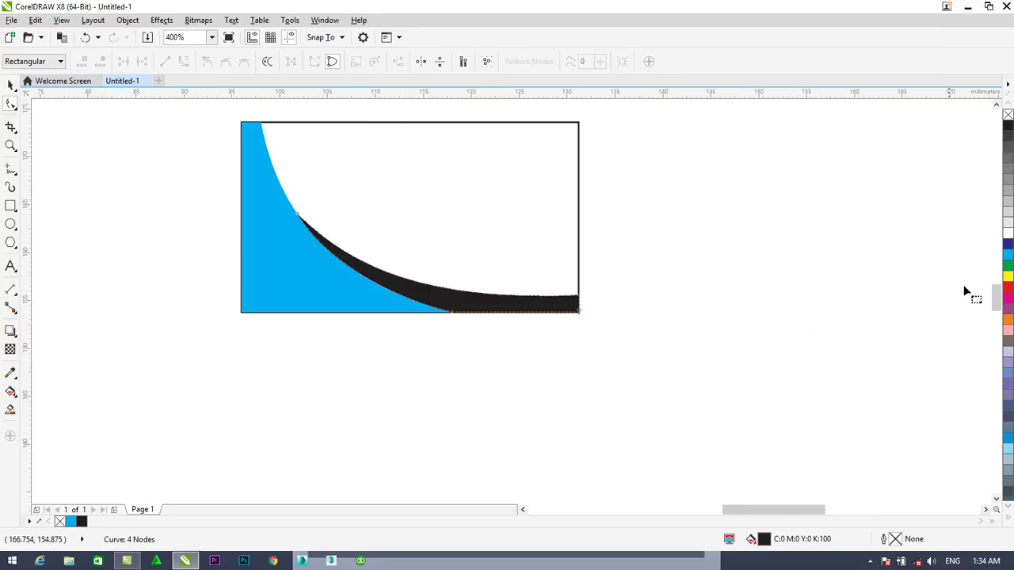
pyautogui.moveTo(996, 301); pyautogui.dragTo(996, 304)
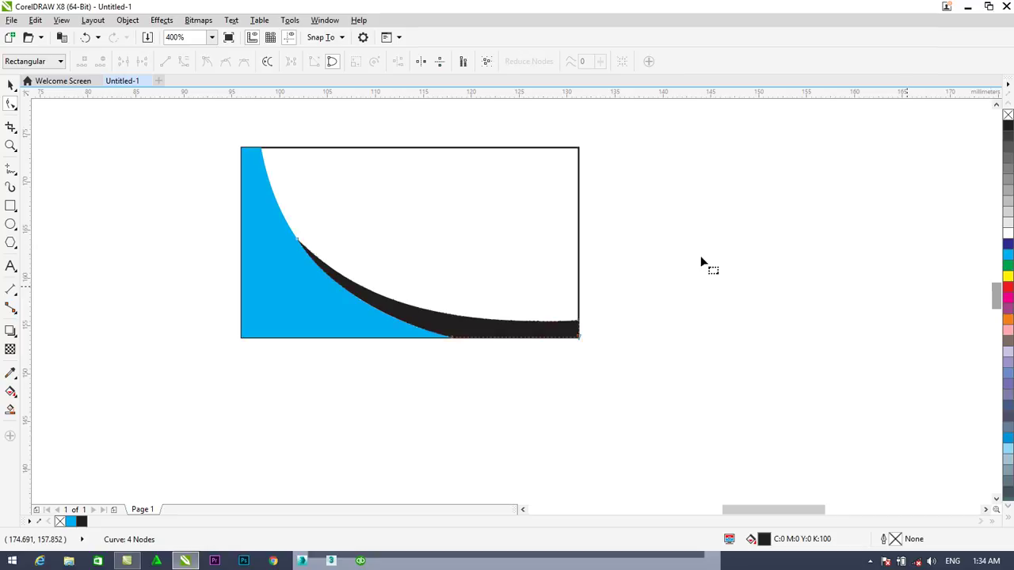
# Draw a tall narrow rectangle at the card top, convert it to curves, and slant its left side
pyautogui.click(11, 205)
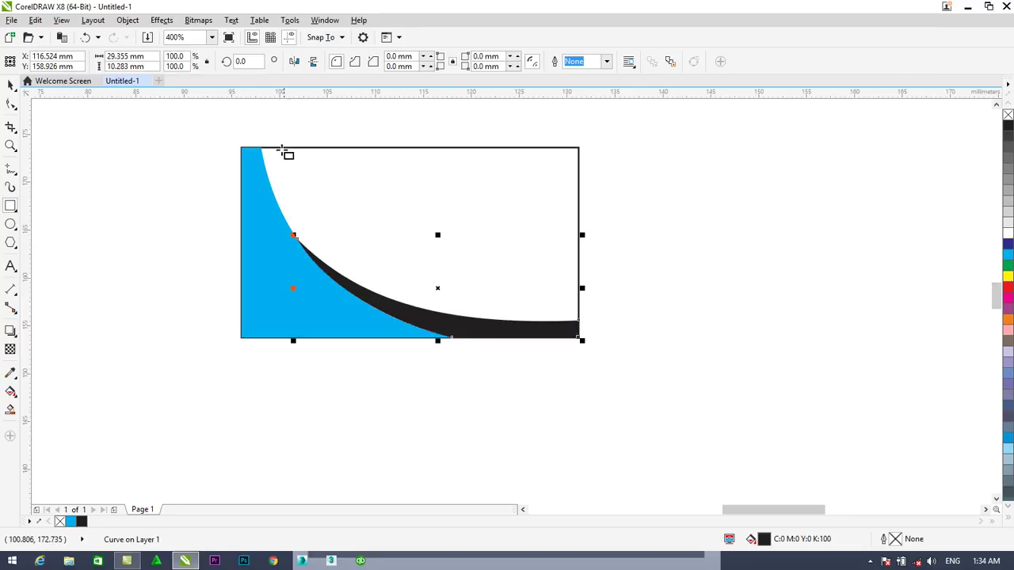
pyautogui.moveTo(270, 149); pyautogui.dragTo(324, 246)
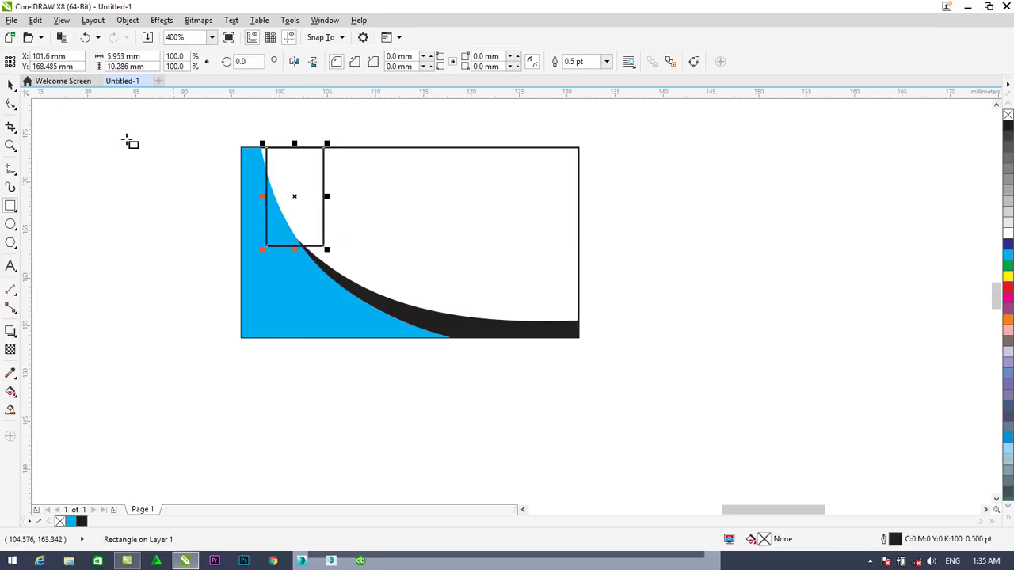
pyautogui.click(11, 104)
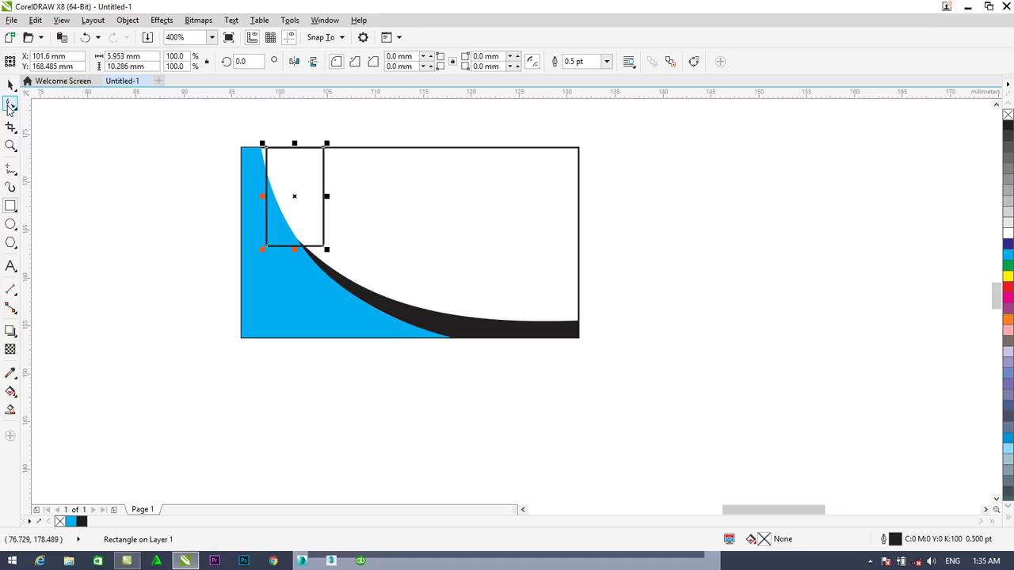
pyautogui.rightClick(267, 248)
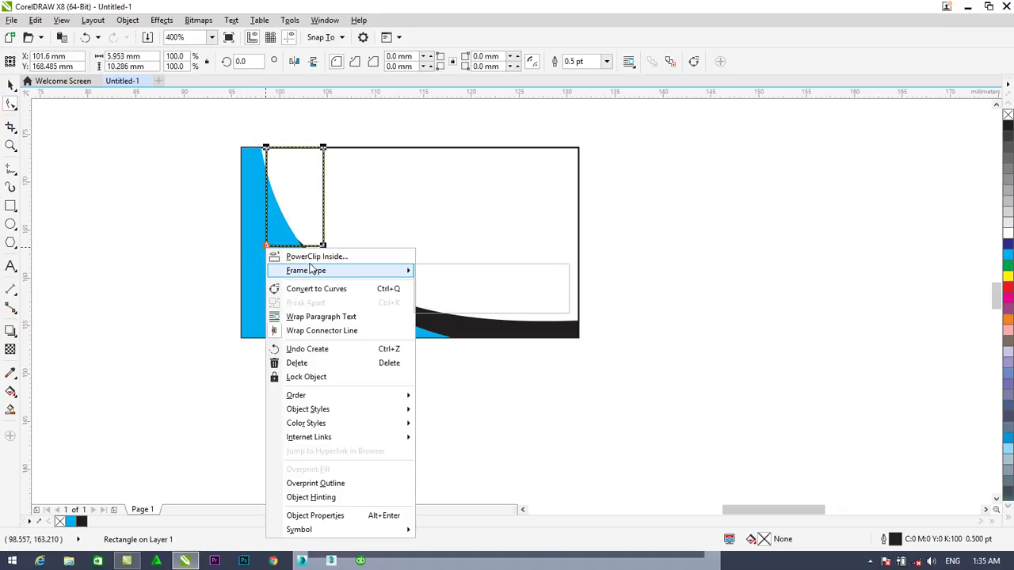
pyautogui.click(312, 290)
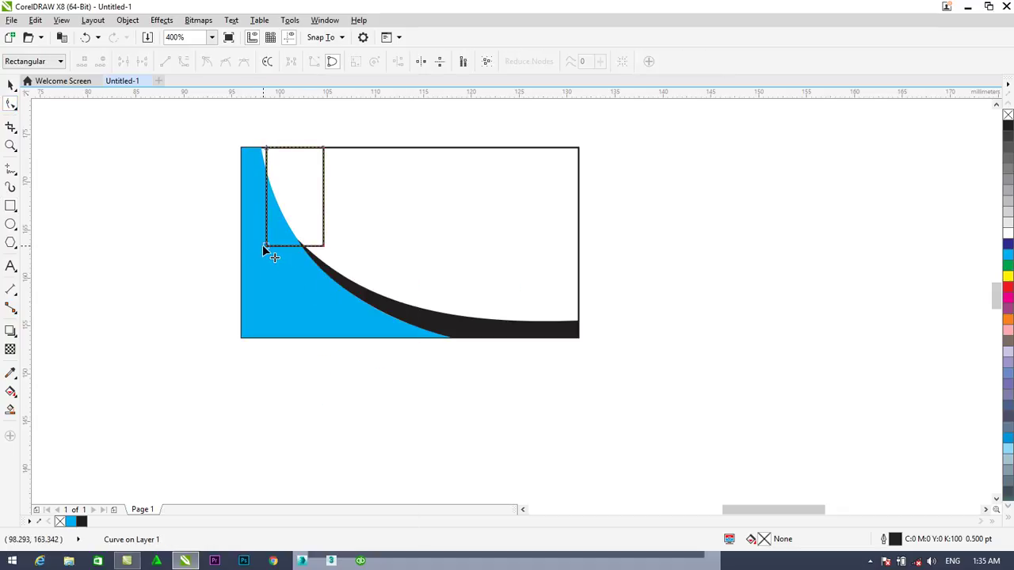
pyautogui.moveTo(267, 247); pyautogui.dragTo(314, 252)
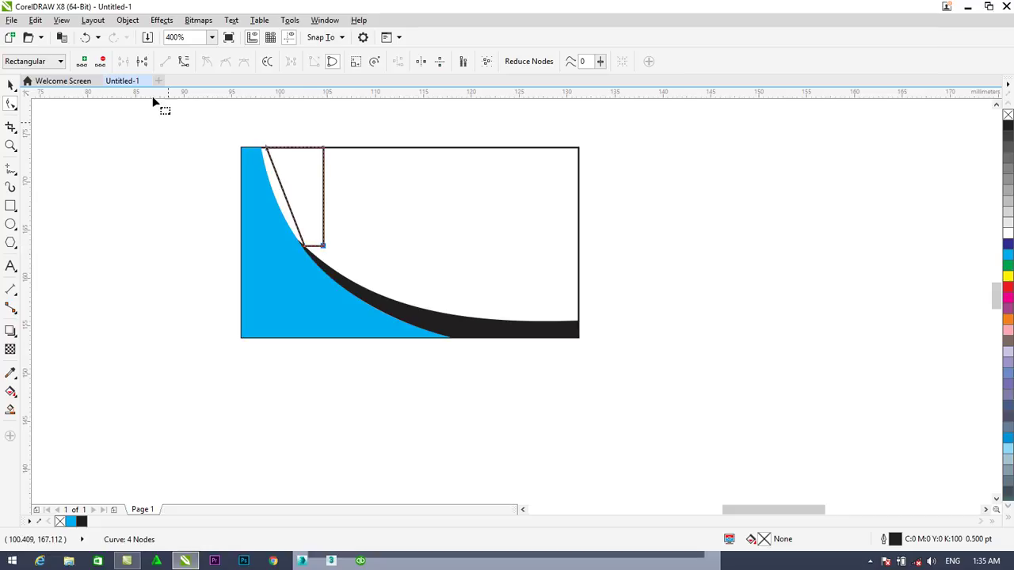
# Delete a node to make a wedge and curve its left edge along the cyan swoosh
pyautogui.click(101, 62)
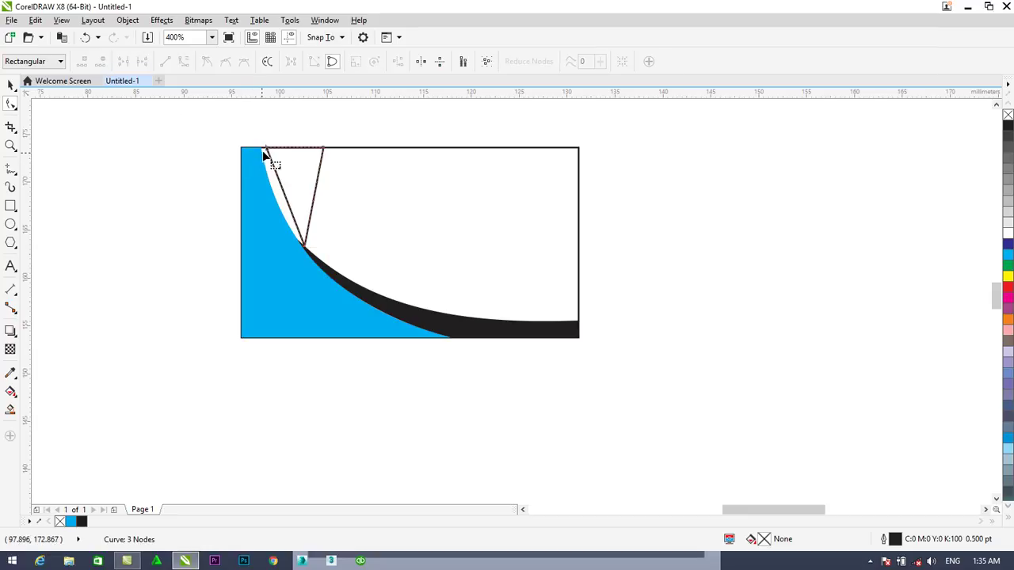
pyautogui.click(267, 150)
pyautogui.click(186, 64)
pyautogui.scroll(2, 241, 139)
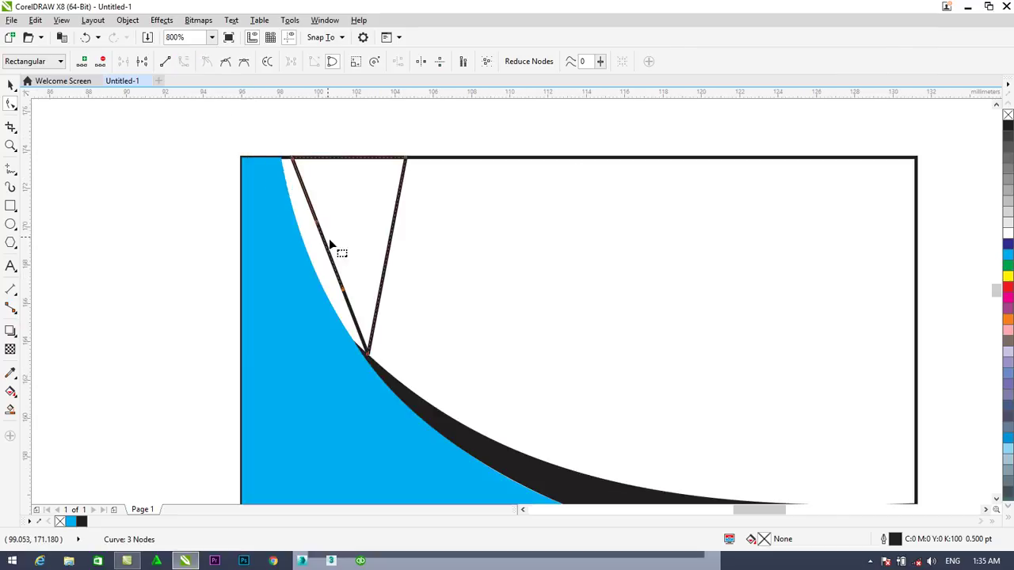
pyautogui.moveTo(326, 247); pyautogui.dragTo(315, 252)
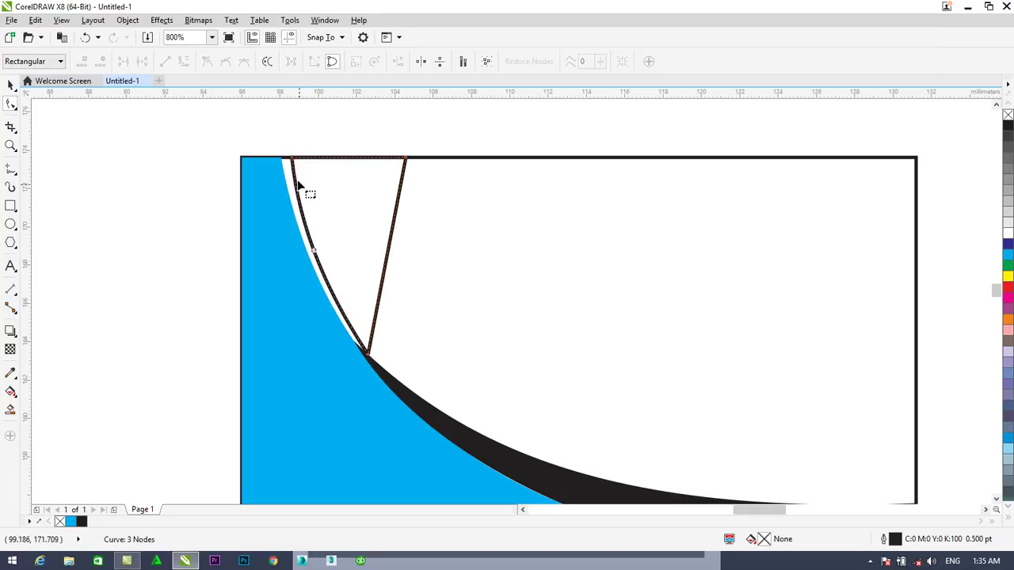
pyautogui.scroll(1, 375, 357)
pyautogui.scroll(1, 362, 342)
pyautogui.moveTo(359, 337); pyautogui.dragTo(372, 336)
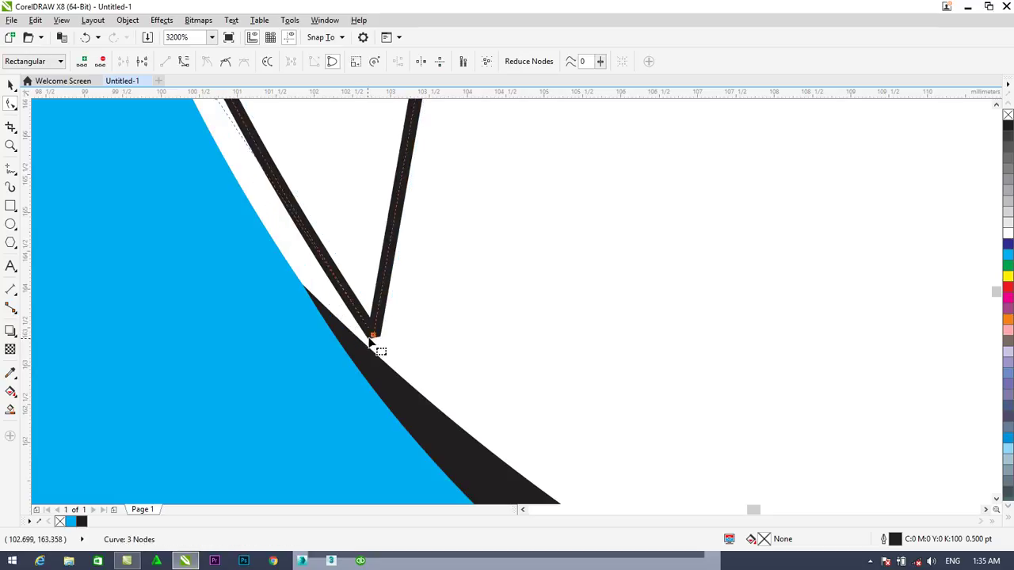
pyautogui.scroll(-2, 356, 321)
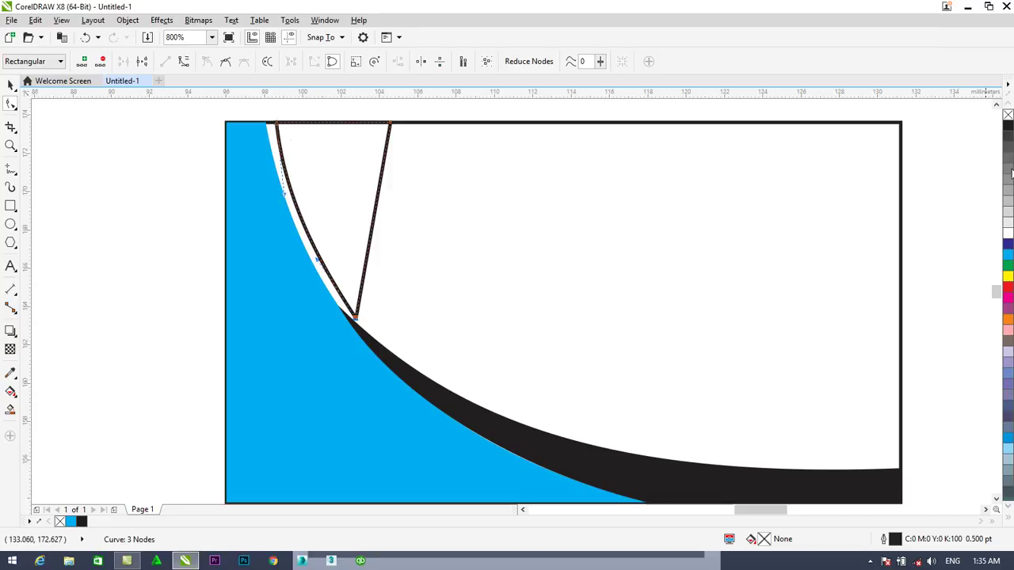
# Fill the triangle solid black with no outline and drag its top-right corner left into a narrow sliver
pyautogui.click(1009, 128)
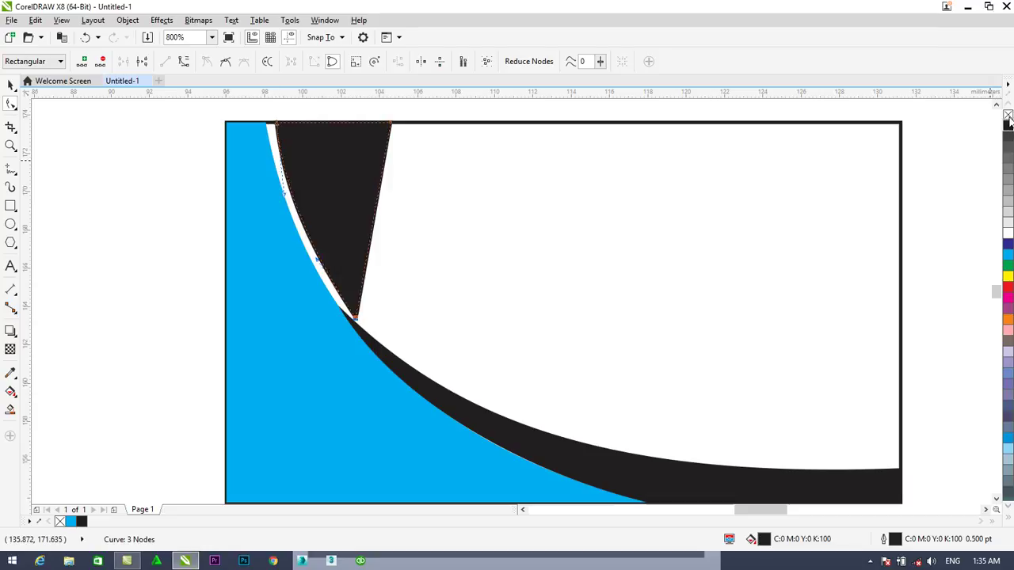
pyautogui.rightClick(1007, 116)
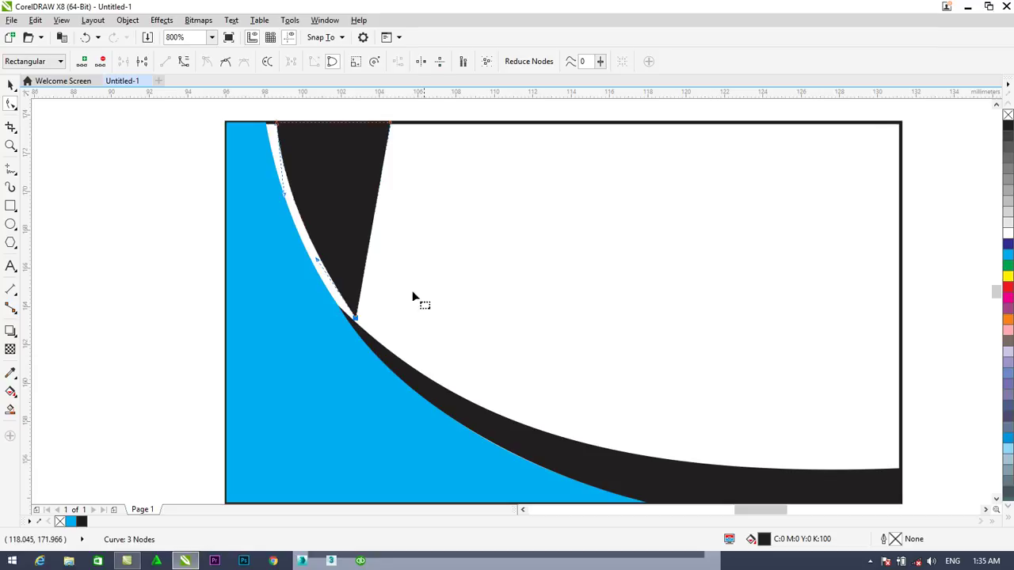
pyautogui.moveTo(390, 125); pyautogui.dragTo(305, 125)
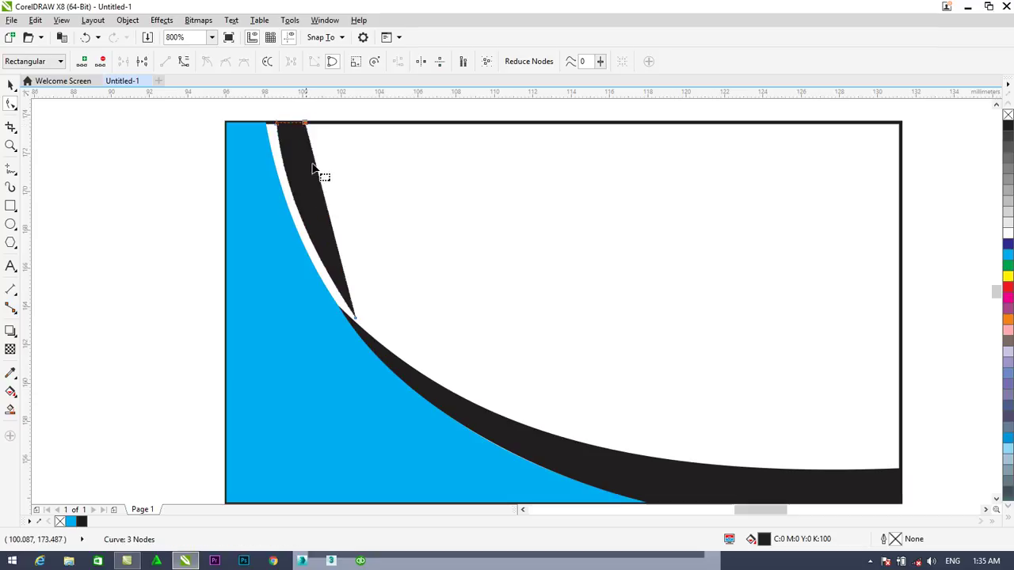
# Convert the sliver's right edge to a curve and bend it slightly leftward
pyautogui.click(356, 317)
pyautogui.click(184, 62)
pyautogui.click(357, 319)
pyautogui.click(185, 62)
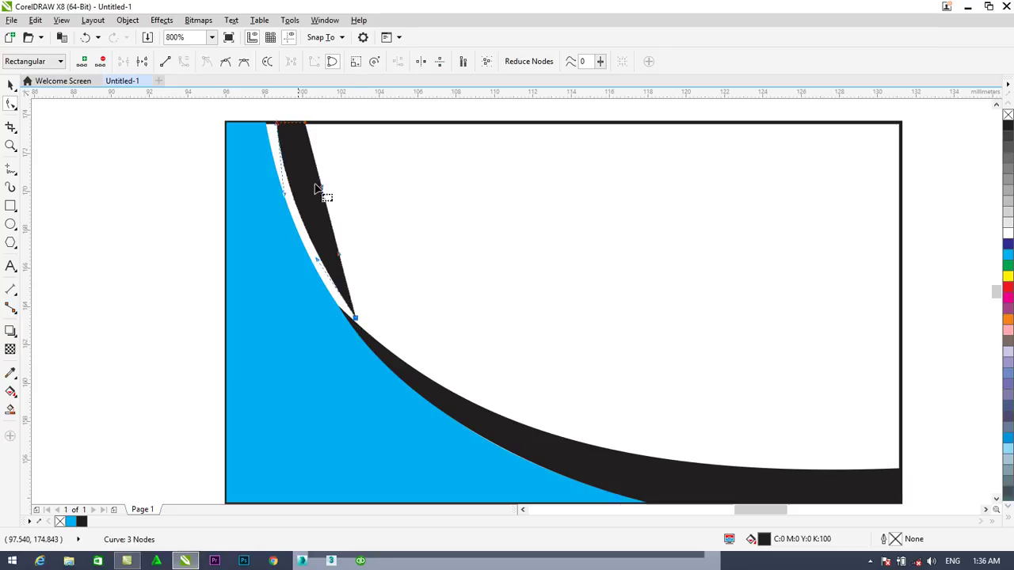
pyautogui.moveTo(322, 190); pyautogui.dragTo(306, 217)
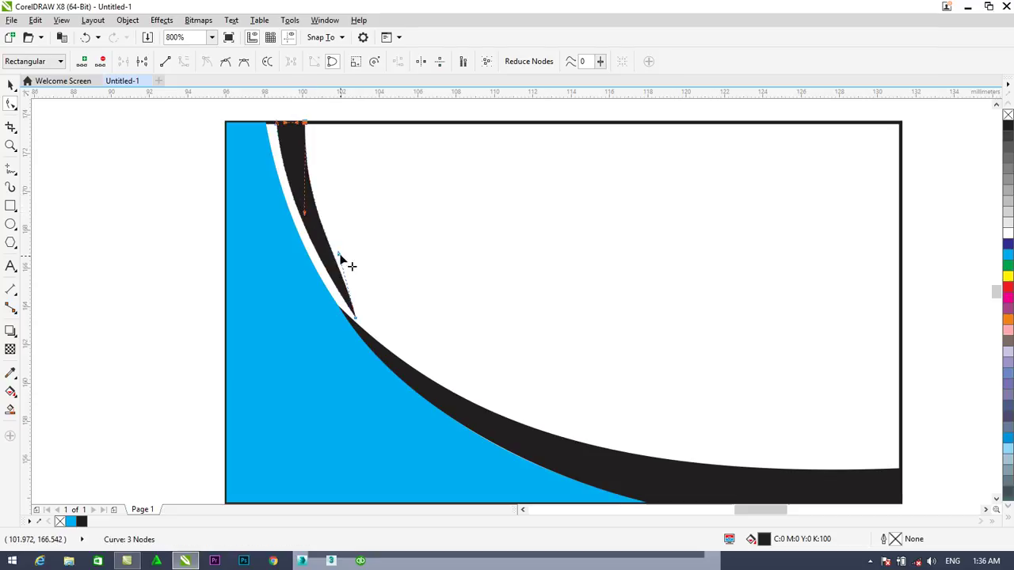
# Reshape the sliver's curved edges and pull its tip up and left toward the black band
pyautogui.moveTo(338, 253); pyautogui.dragTo(331, 261)
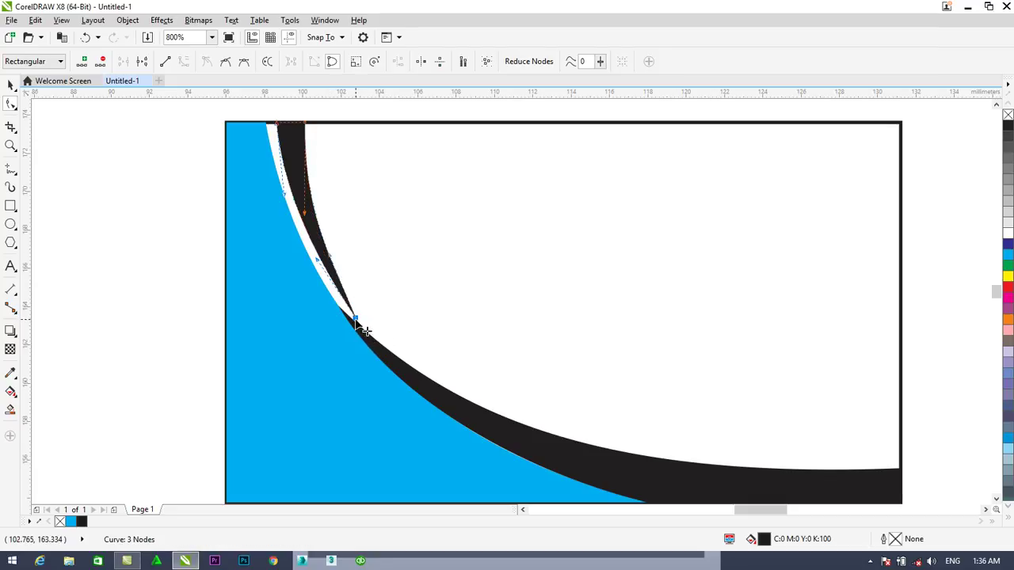
pyautogui.moveTo(358, 321); pyautogui.dragTo(403, 355)
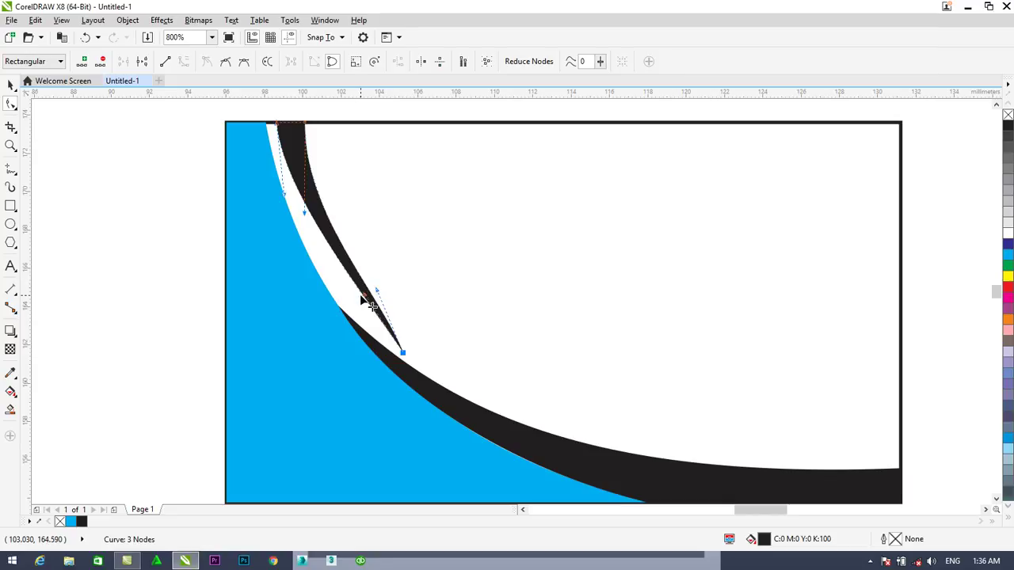
pyautogui.moveTo(366, 298); pyautogui.dragTo(362, 328)
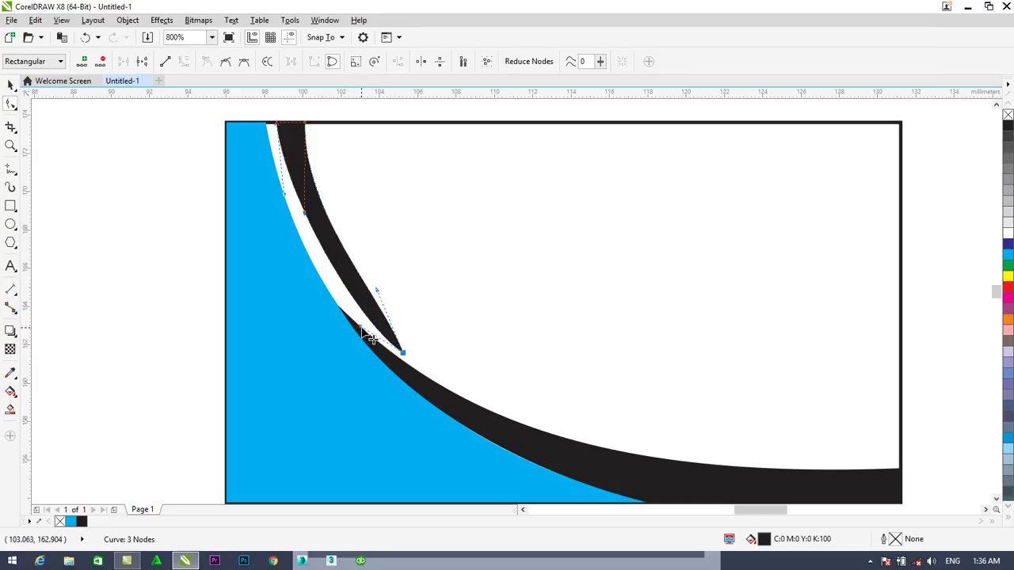
pyautogui.moveTo(310, 220); pyautogui.dragTo(345, 275)
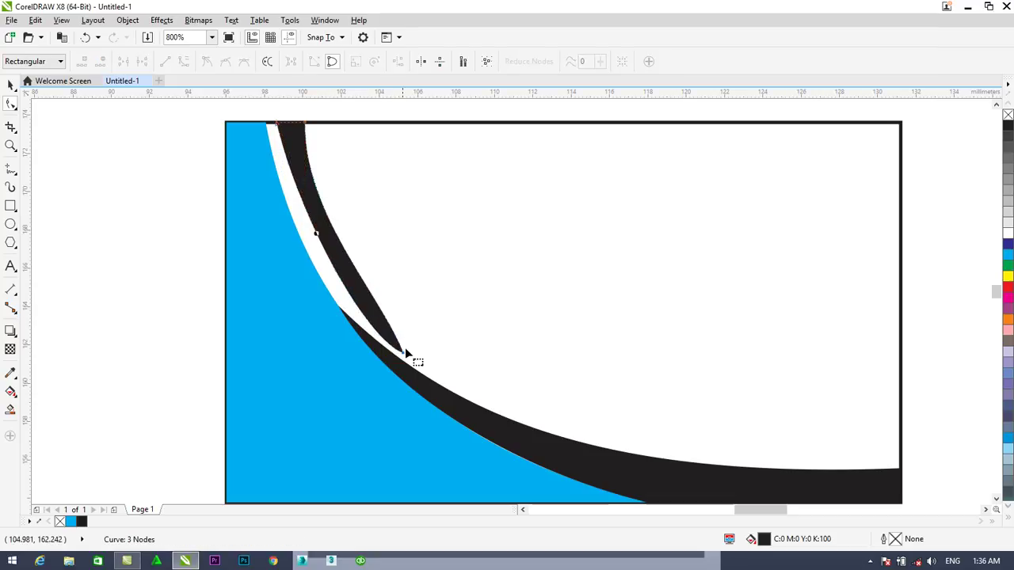
pyautogui.moveTo(404, 356); pyautogui.dragTo(359, 276)
pyautogui.click(379, 323)
pyautogui.click(374, 324)
pyautogui.moveTo(348, 262); pyautogui.dragTo(339, 283)
# Refine the tip and left edge, widening the upper part so the sliver tapers to a fine point
pyautogui.moveTo(303, 215); pyautogui.dragTo(316, 216)
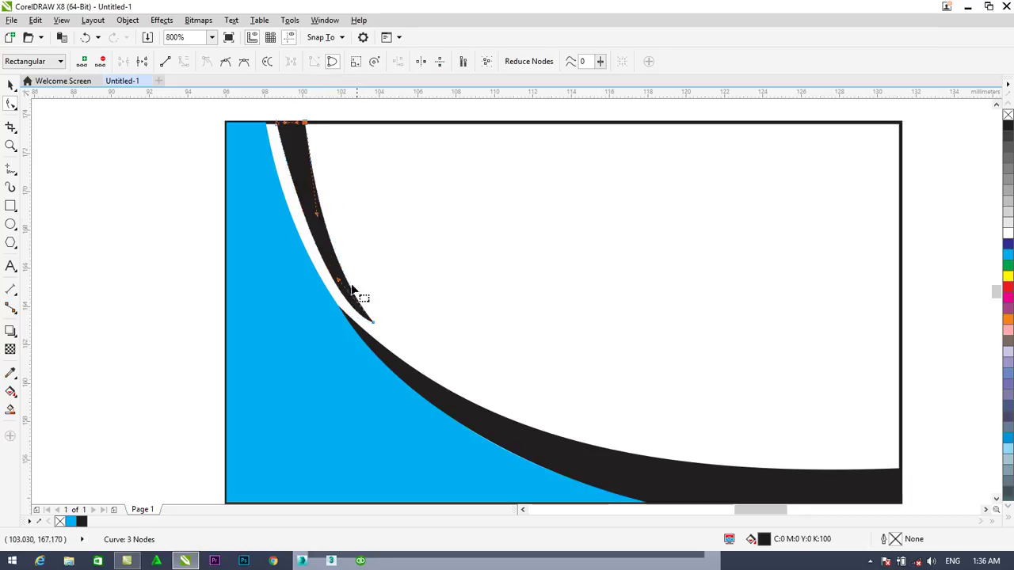
pyautogui.click(371, 323)
pyautogui.moveTo(341, 312); pyautogui.dragTo(334, 294)
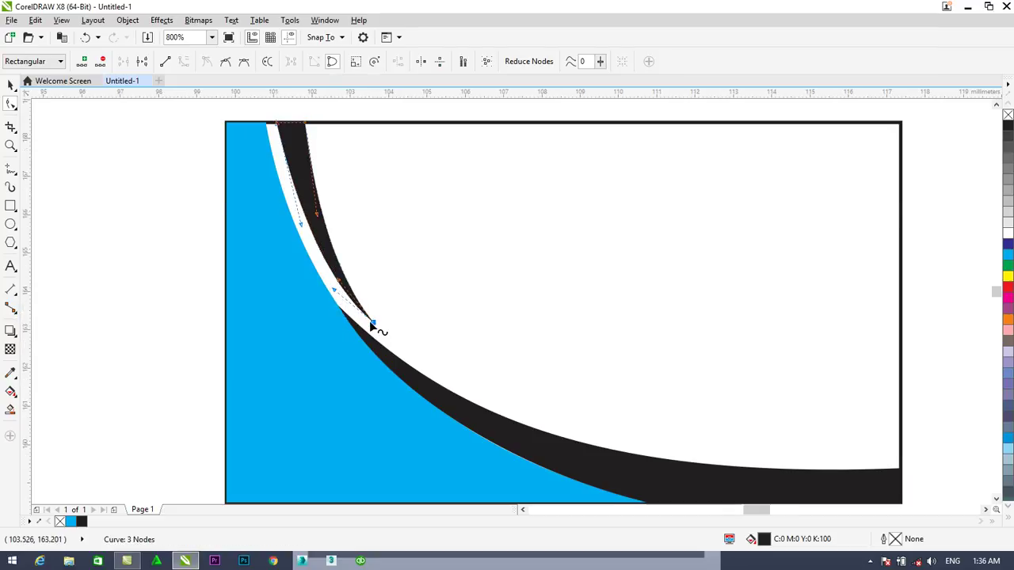
pyautogui.scroll(2, 369, 321)
pyautogui.moveTo(383, 325); pyautogui.dragTo(375, 340)
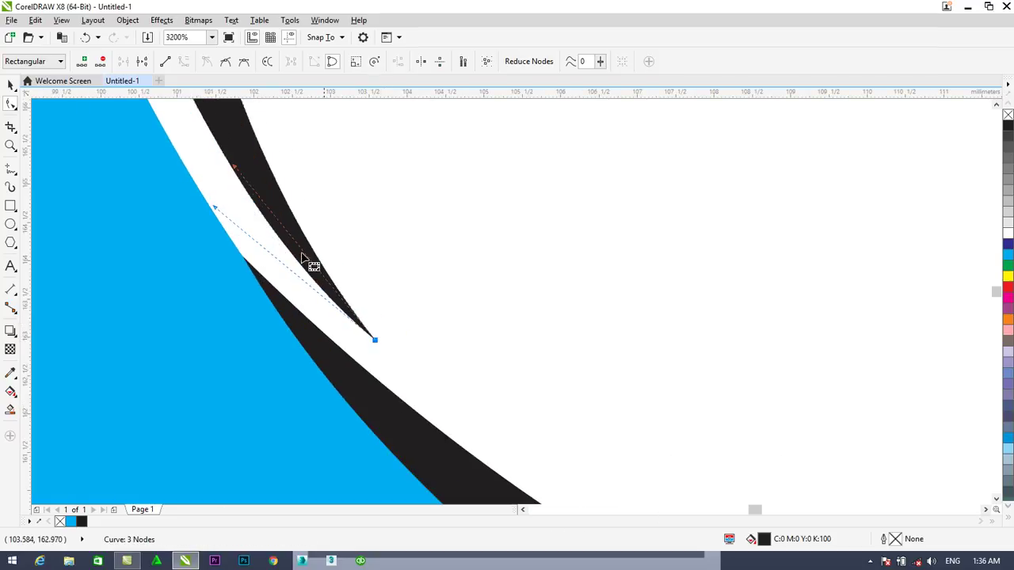
pyautogui.moveTo(234, 168); pyautogui.dragTo(262, 167)
pyautogui.moveTo(216, 210); pyautogui.dragTo(200, 161)
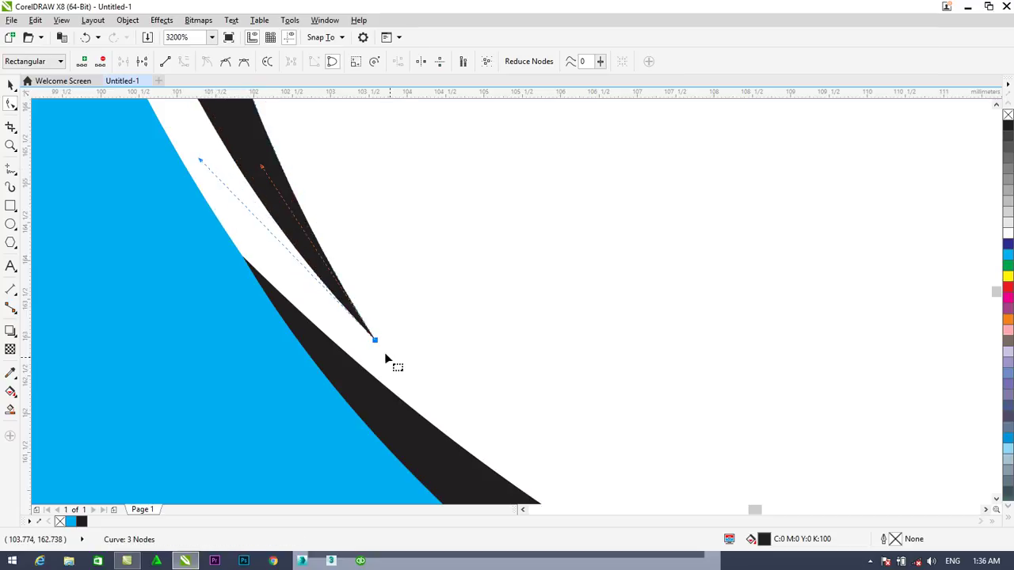
pyautogui.moveTo(374, 345); pyautogui.dragTo(368, 349)
pyautogui.scroll(-2, 369, 349)
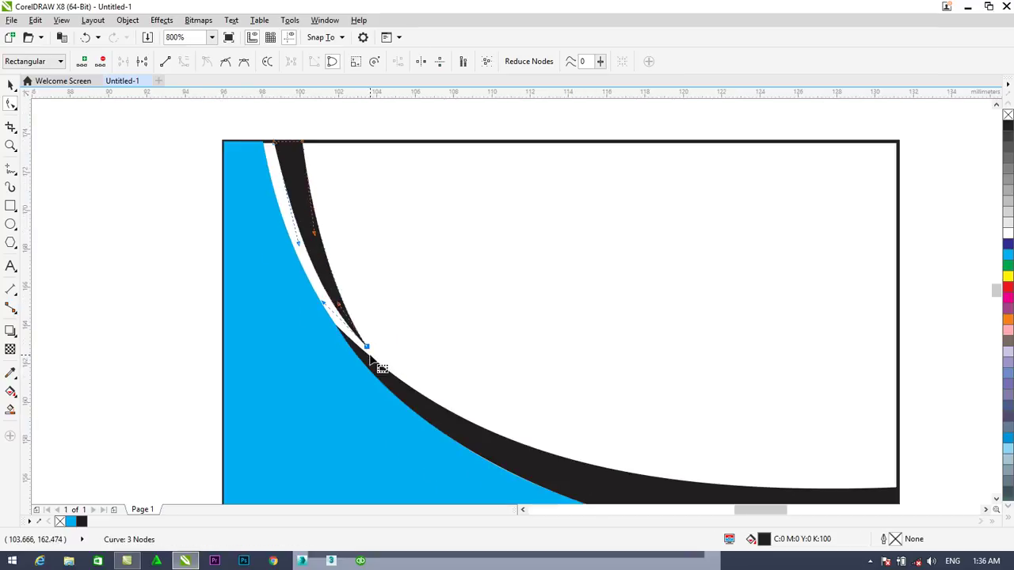
# Nudge the thin black swoosh's edge segments so its outer edge curves smoothly into the black band
pyautogui.click(10, 87)
pyautogui.click(115, 192)
pyautogui.scroll(-1, 236, 255)
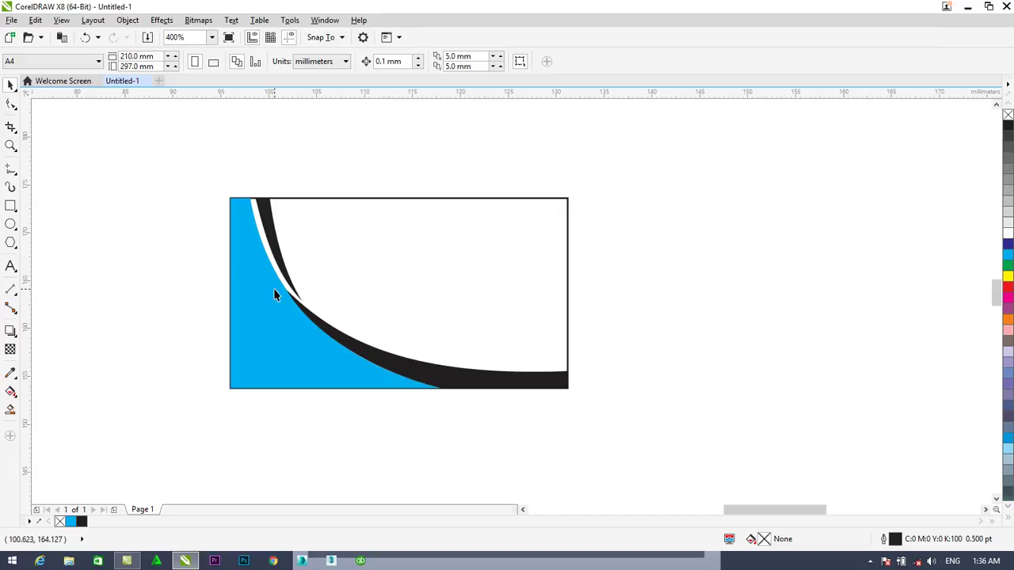
pyautogui.click(271, 236)
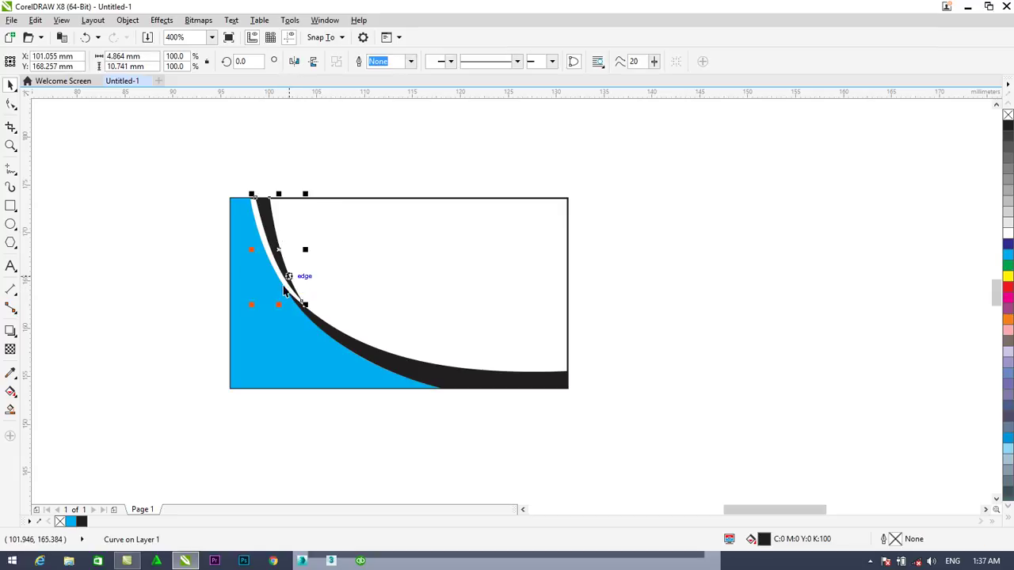
pyautogui.scroll(1, 289, 290)
pyautogui.click(11, 104)
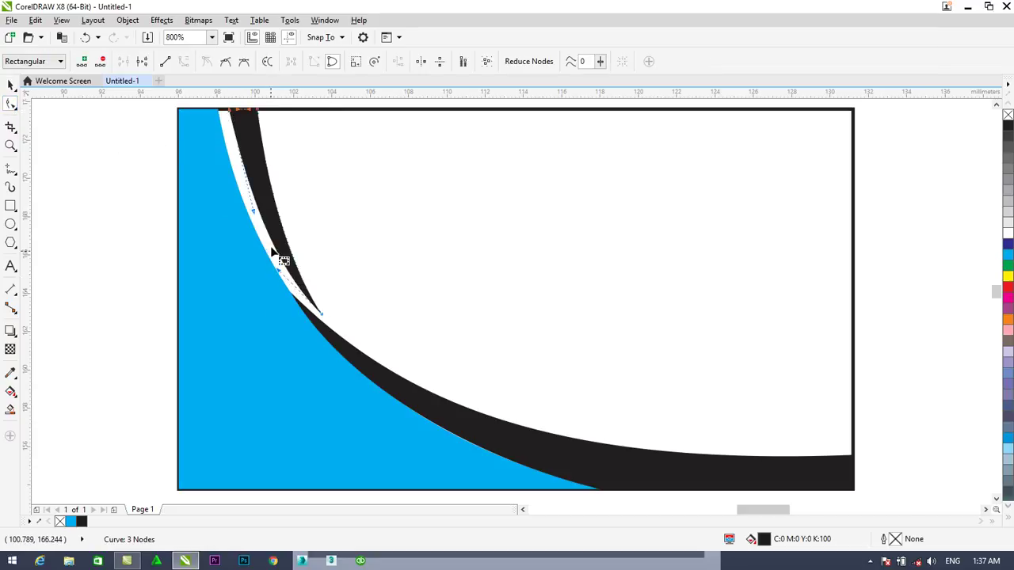
pyautogui.moveTo(253, 214); pyautogui.dragTo(249, 214)
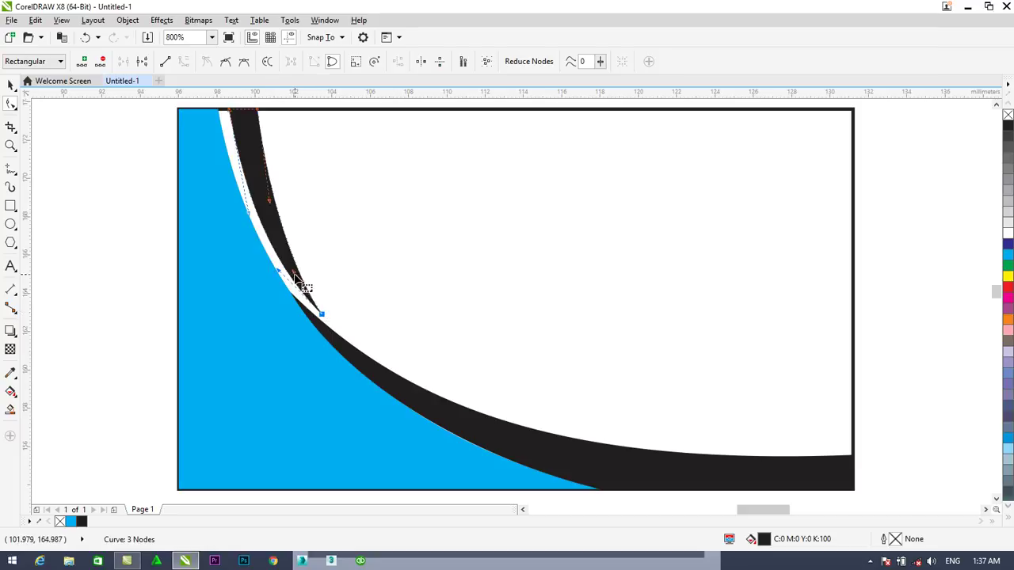
pyautogui.moveTo(295, 274); pyautogui.dragTo(291, 270)
pyautogui.moveTo(297, 271); pyautogui.dragTo(291, 261)
pyautogui.moveTo(272, 210); pyautogui.dragTo(268, 209)
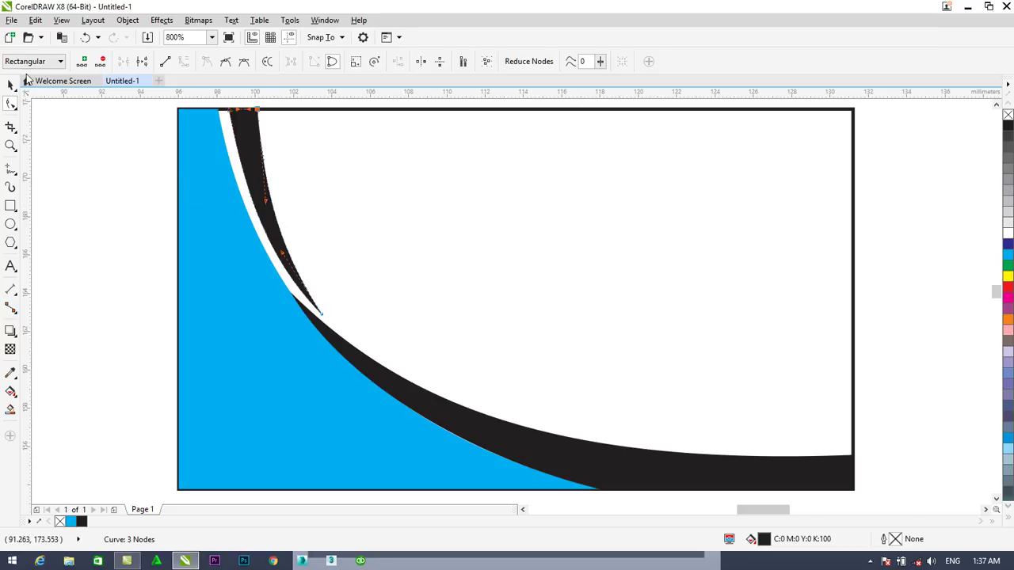
pyautogui.click(10, 85)
# Draw a black, outline-free square in the card's top-right corner
pyautogui.click(321, 186)
pyautogui.scroll(-2, 492, 215)
pyautogui.scroll(1, 464, 229)
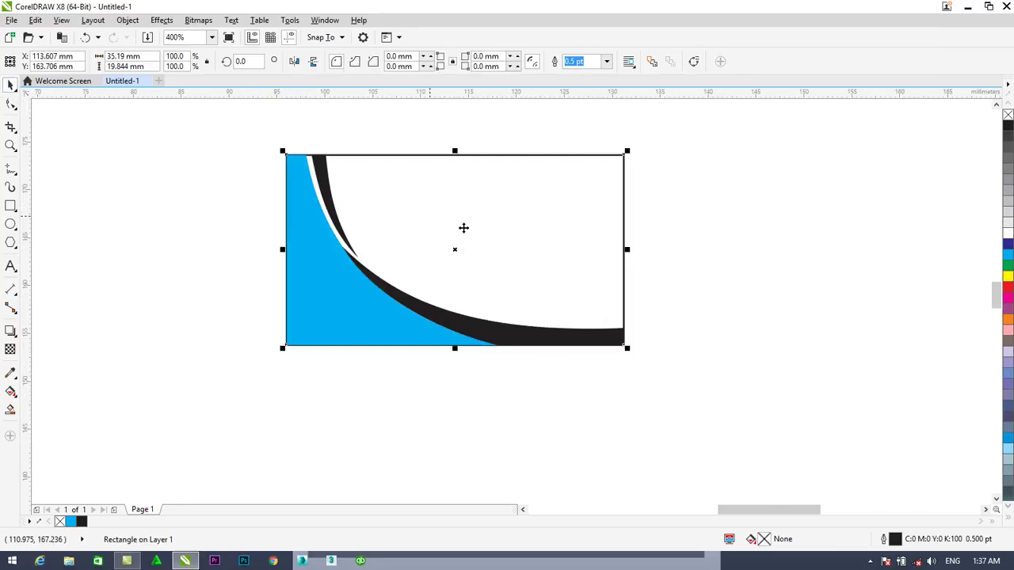
pyautogui.click(646, 287)
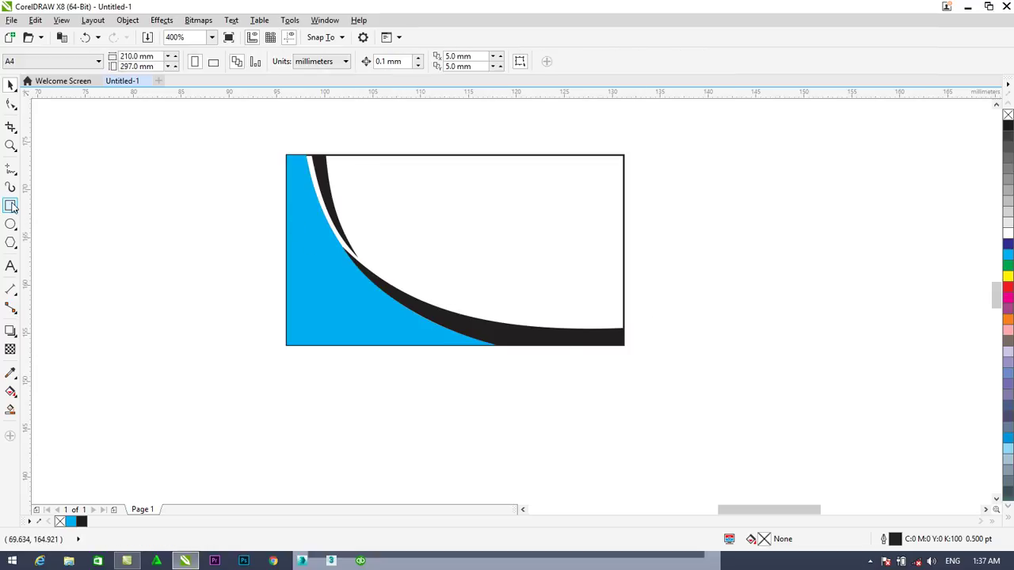
pyautogui.click(11, 206)
pyautogui.click(52, 206)
pyautogui.moveTo(552, 155); pyautogui.dragTo(623, 218)
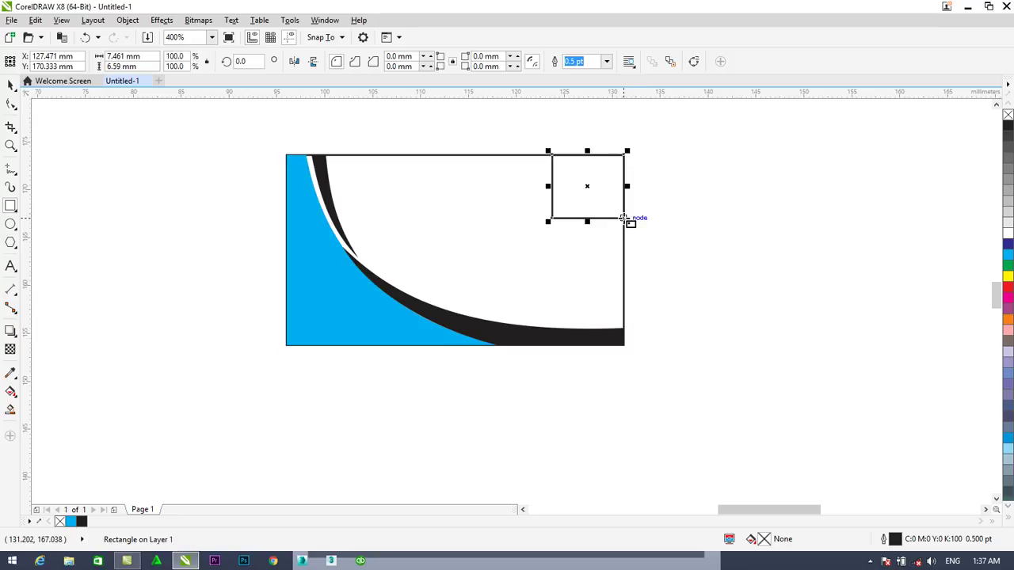
pyautogui.click(1008, 129)
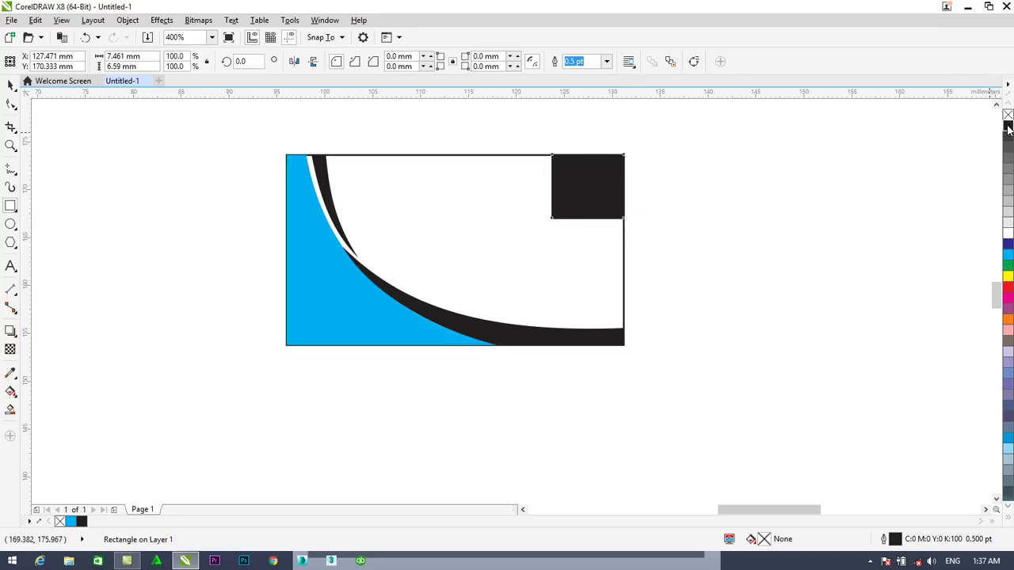
pyautogui.rightClick(1009, 116)
# Convert the square to curves, delete its bottom-left node, and bow the diagonal into an inward arc
pyautogui.click(10, 103)
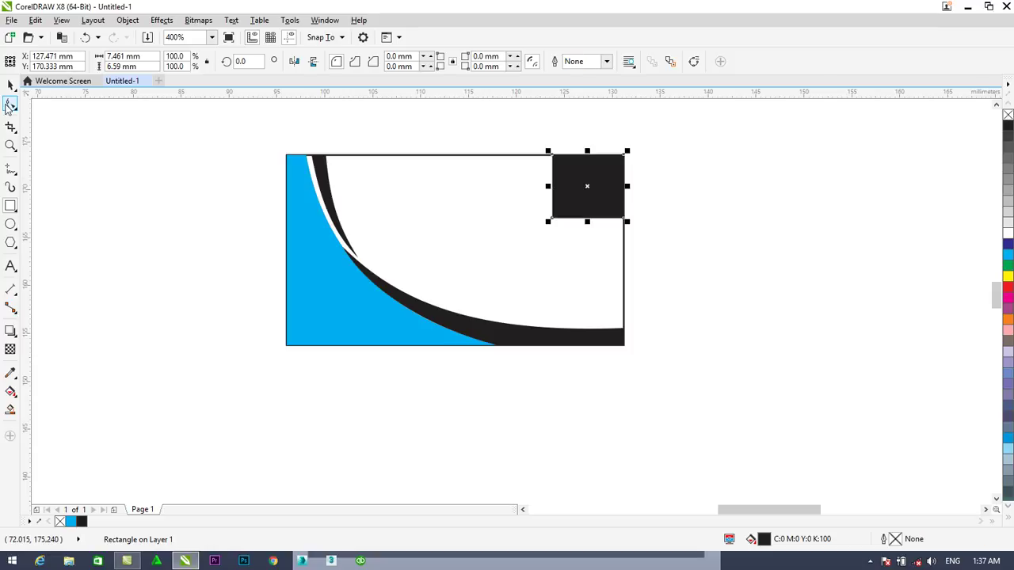
pyautogui.click(551, 220)
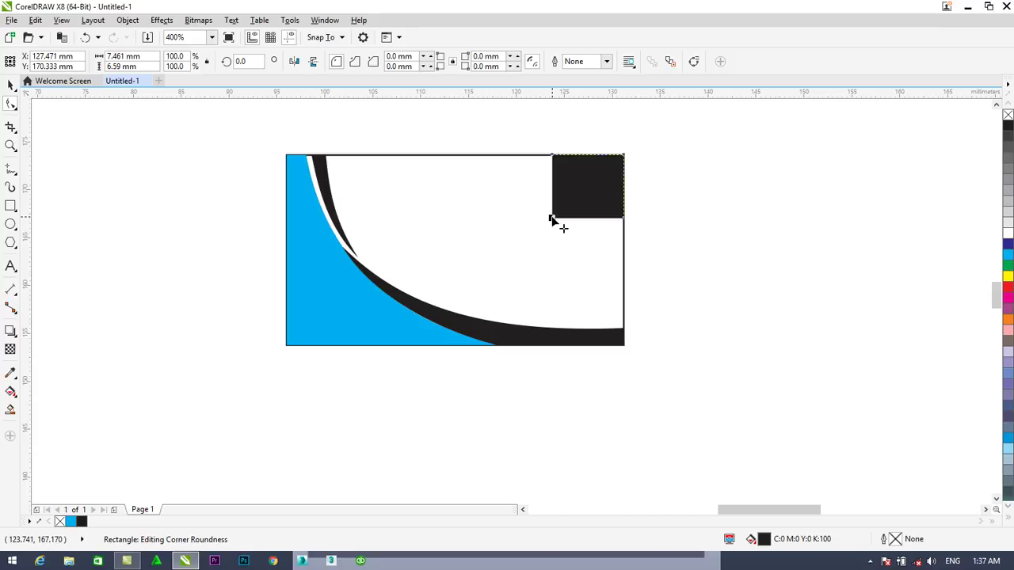
pyautogui.rightClick(552, 220)
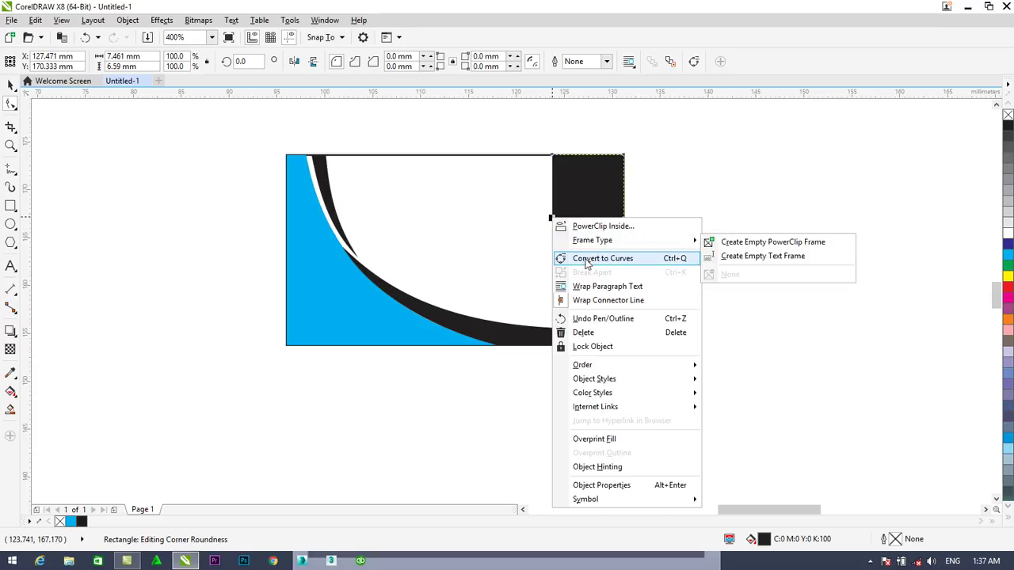
pyautogui.click(554, 223)
pyautogui.hotkey('ctrl', 'q')
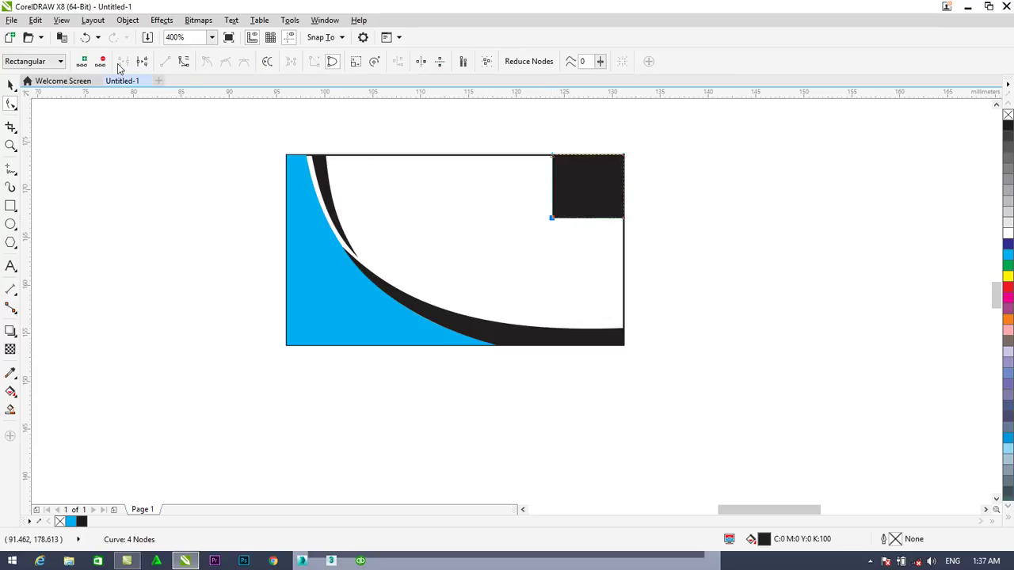
pyautogui.click(101, 63)
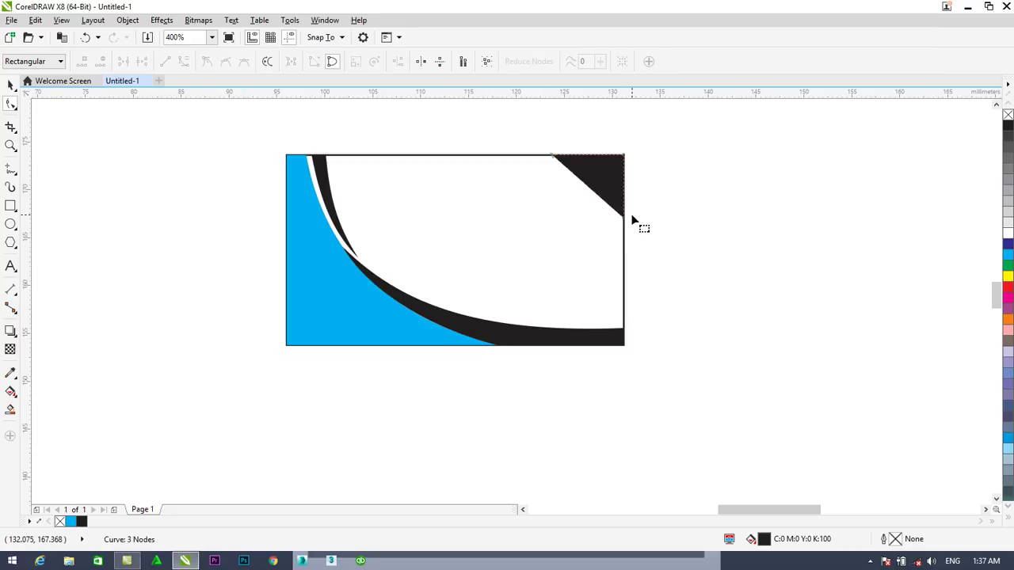
pyautogui.click(554, 158)
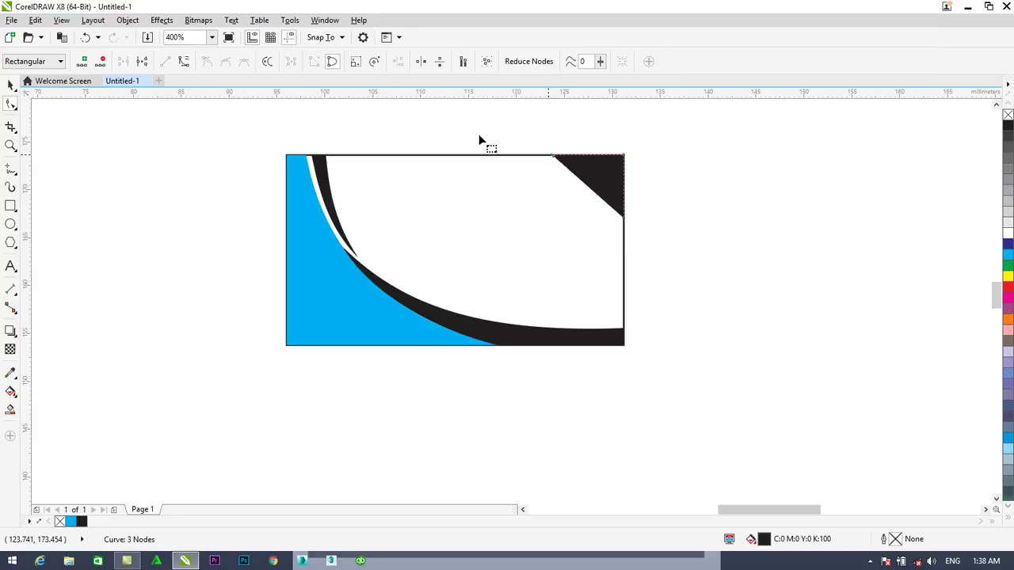
pyautogui.click(184, 63)
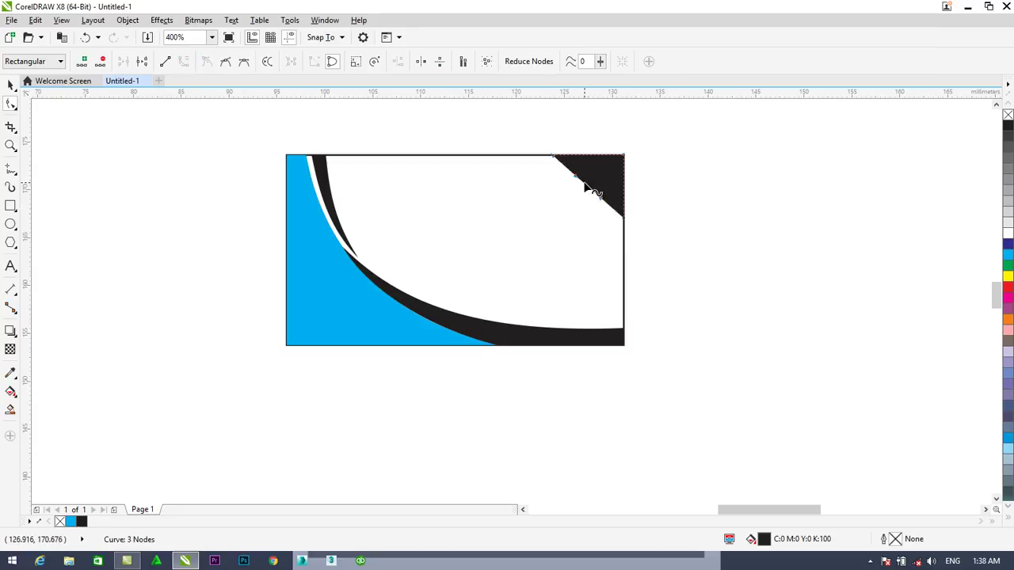
pyautogui.moveTo(587, 186); pyautogui.dragTo(597, 176)
pyautogui.click(10, 84)
pyautogui.click(396, 206)
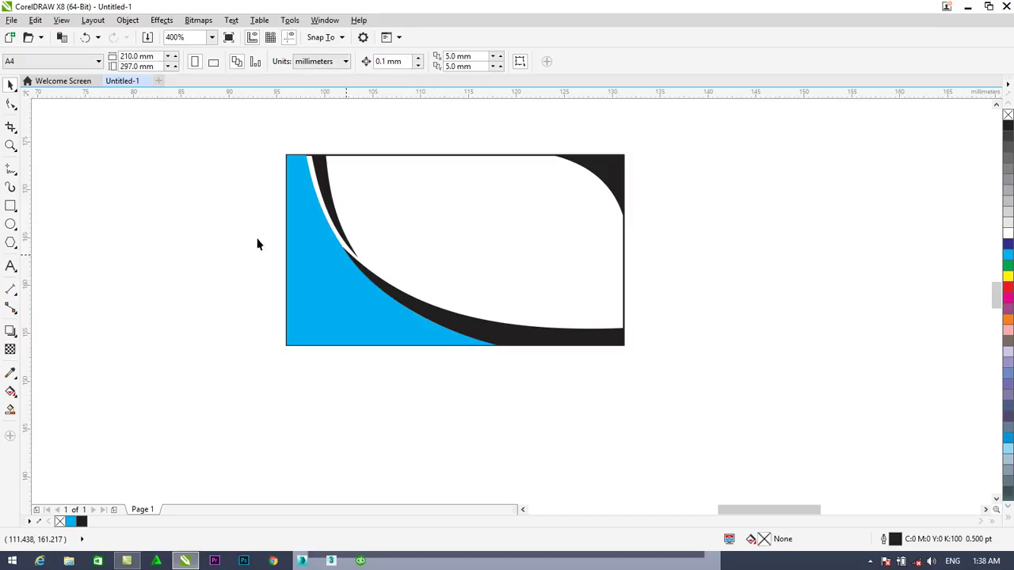
# Draw a tall thin rectangle along the card's right edge and convert it to curves
pyautogui.click(10, 206)
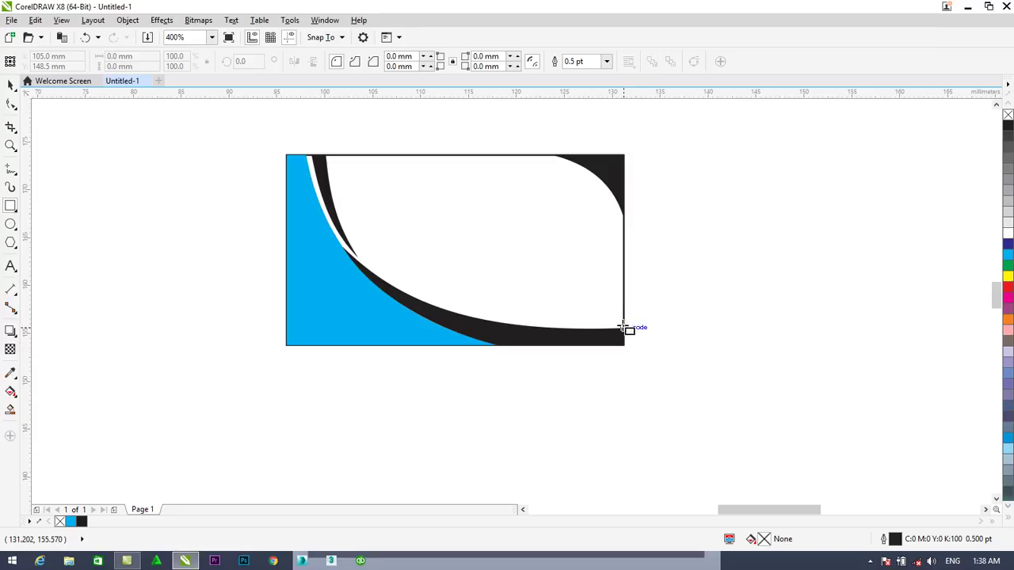
pyautogui.moveTo(623, 326)
pyautogui.mouseDown()
pyautogui.moveTo(618, 274)
pyautogui.moveTo(598, 229)
pyautogui.mouseUp()
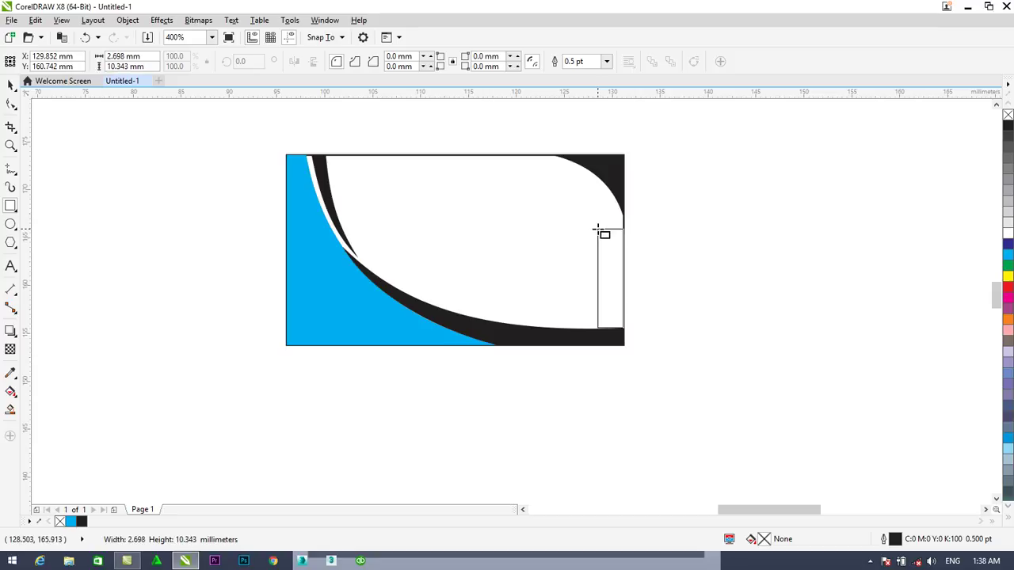
pyautogui.moveTo(597, 229); pyautogui.dragTo(598, 228)
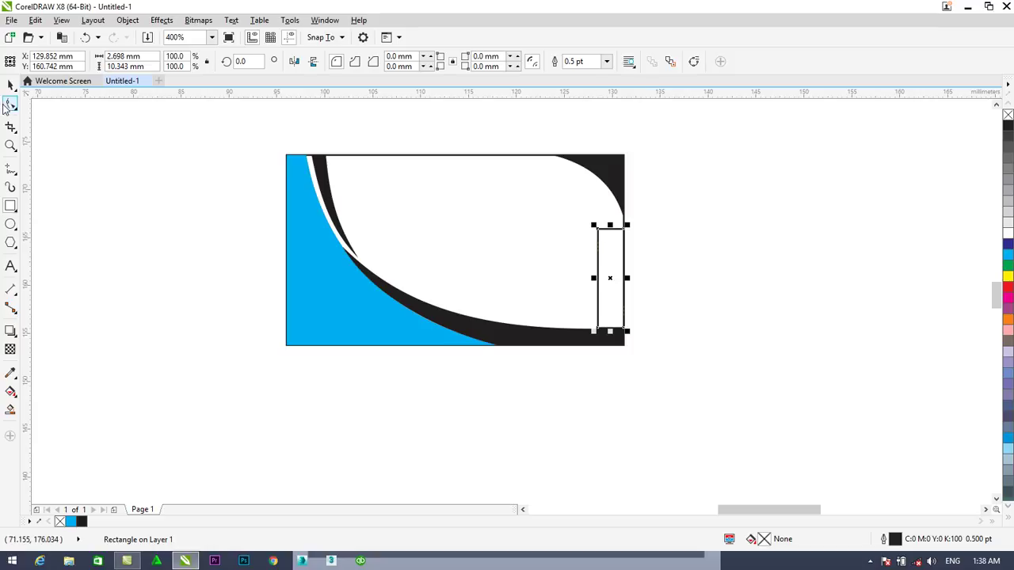
pyautogui.click(10, 104)
pyautogui.rightClick(599, 231)
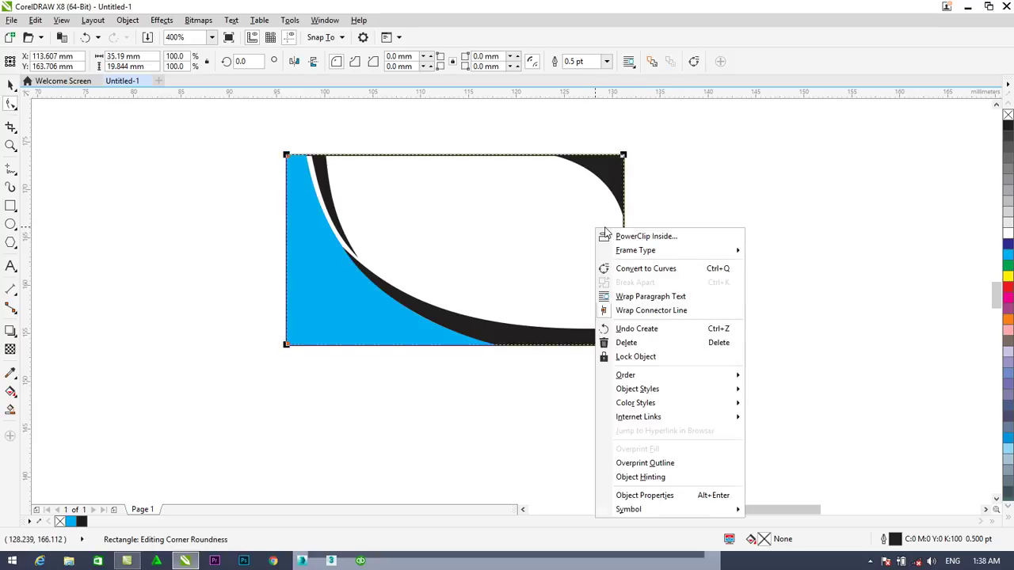
pyautogui.click(583, 220)
pyautogui.click(599, 229)
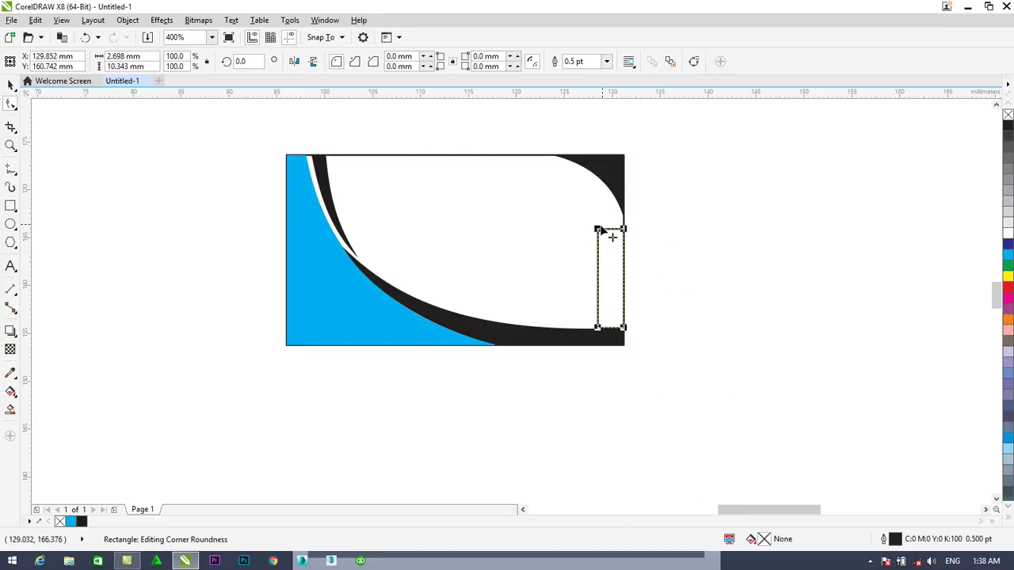
pyautogui.rightClick(599, 231)
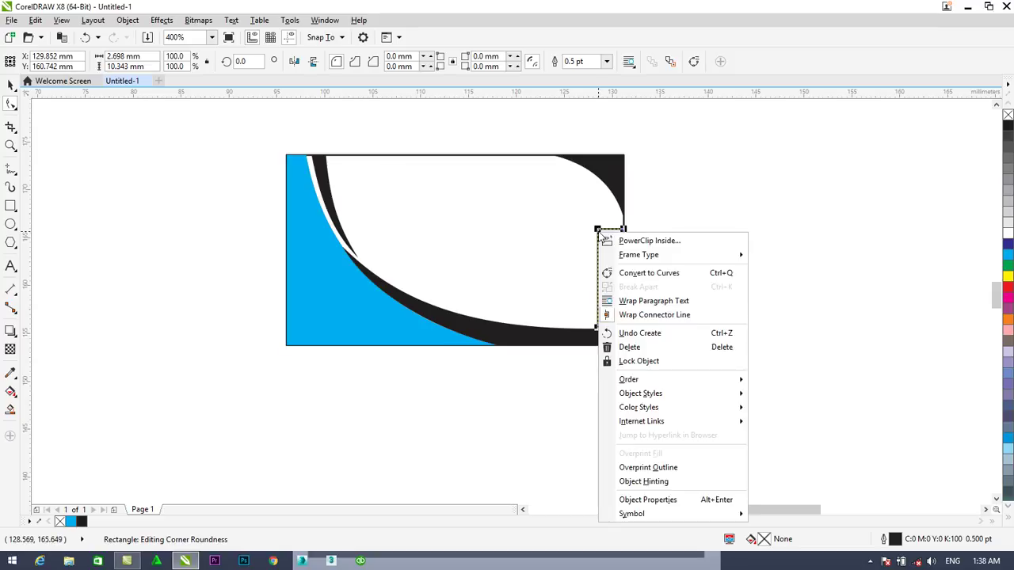
pyautogui.click(643, 274)
# Move the rectangle's corner nodes and bend its inner edge into a gentle curve toward the right side
pyautogui.moveTo(597, 230); pyautogui.dragTo(596, 184)
pyautogui.moveTo(600, 332); pyautogui.dragTo(615, 329)
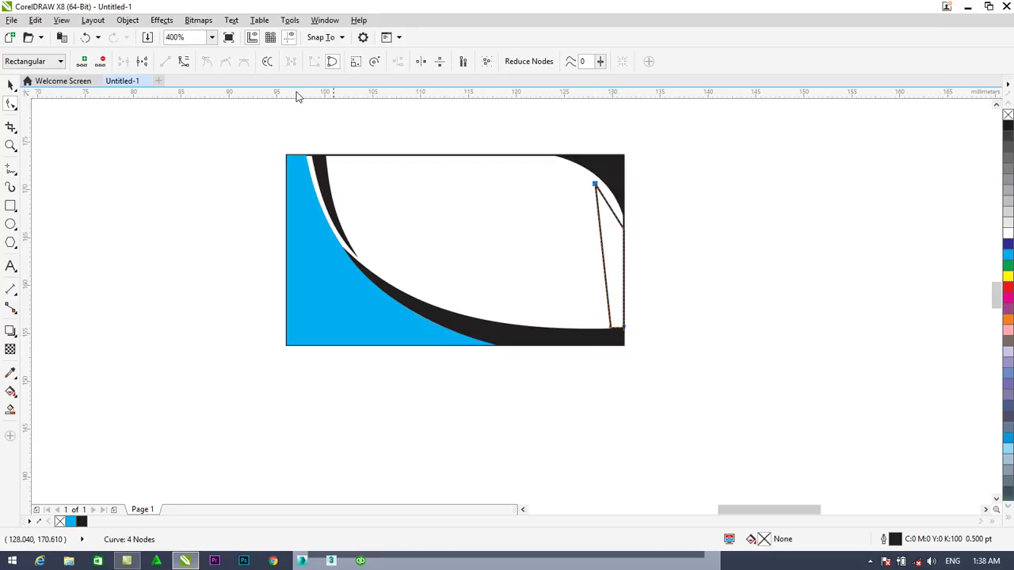
pyautogui.click(188, 68)
pyautogui.moveTo(603, 235); pyautogui.dragTo(624, 235)
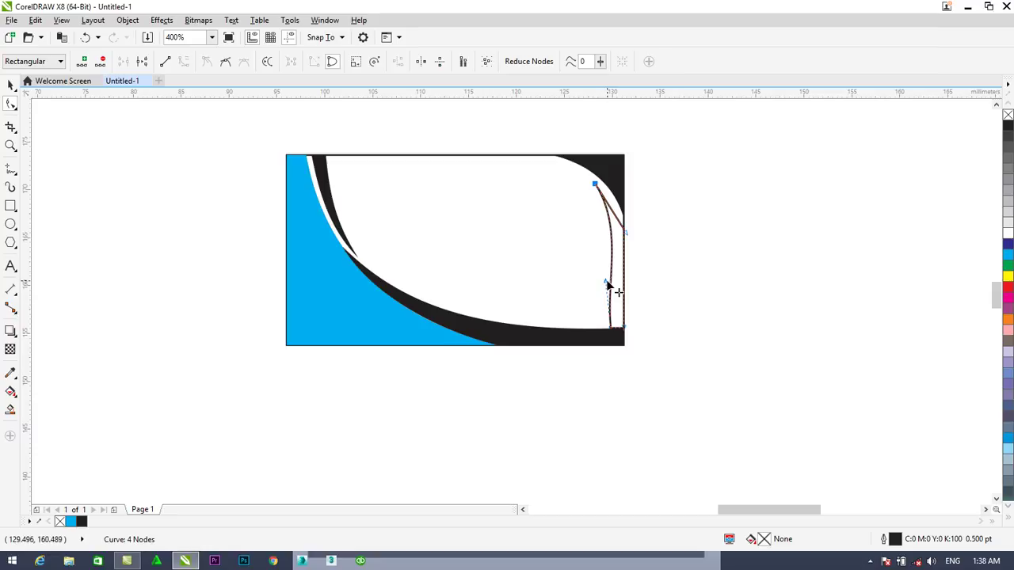
pyautogui.moveTo(606, 282); pyautogui.dragTo(619, 290)
pyautogui.scroll(2, 616, 335)
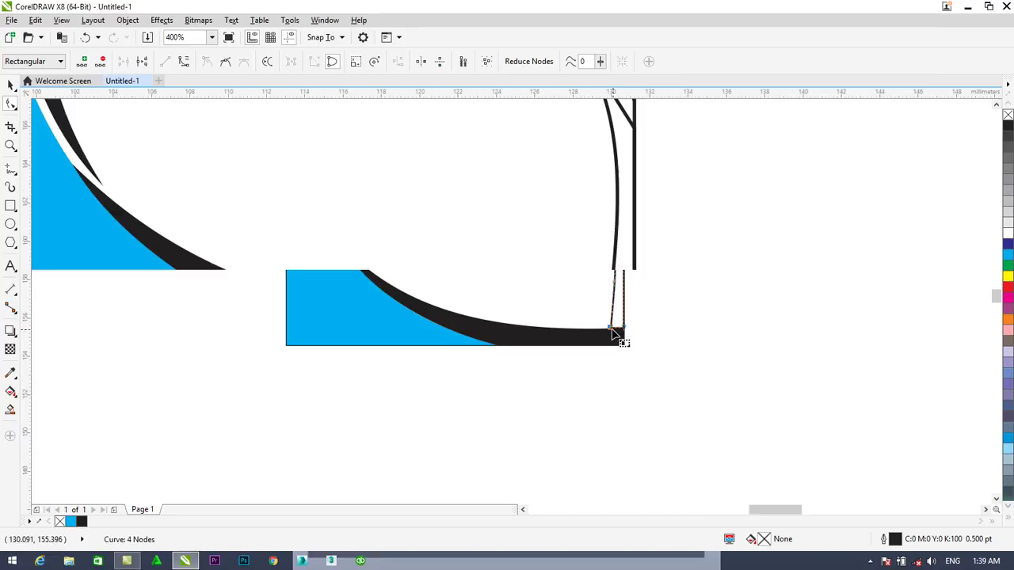
pyautogui.moveTo(603, 323); pyautogui.dragTo(624, 325)
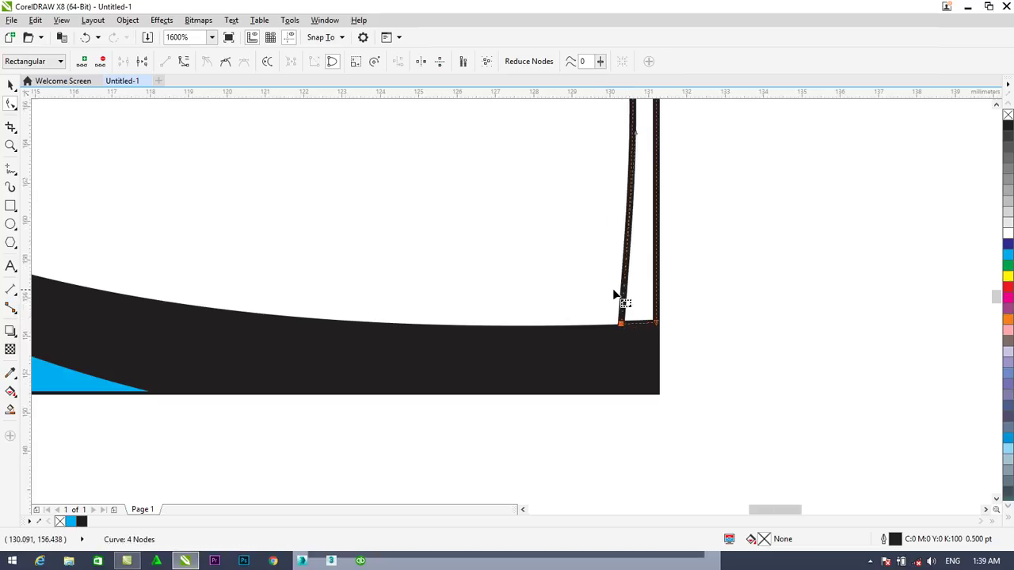
pyautogui.scroll(-1, 623, 300)
pyautogui.moveTo(633, 224); pyautogui.dragTo(625, 219)
pyautogui.scroll(-1, 629, 186)
pyautogui.scroll(1, 623, 133)
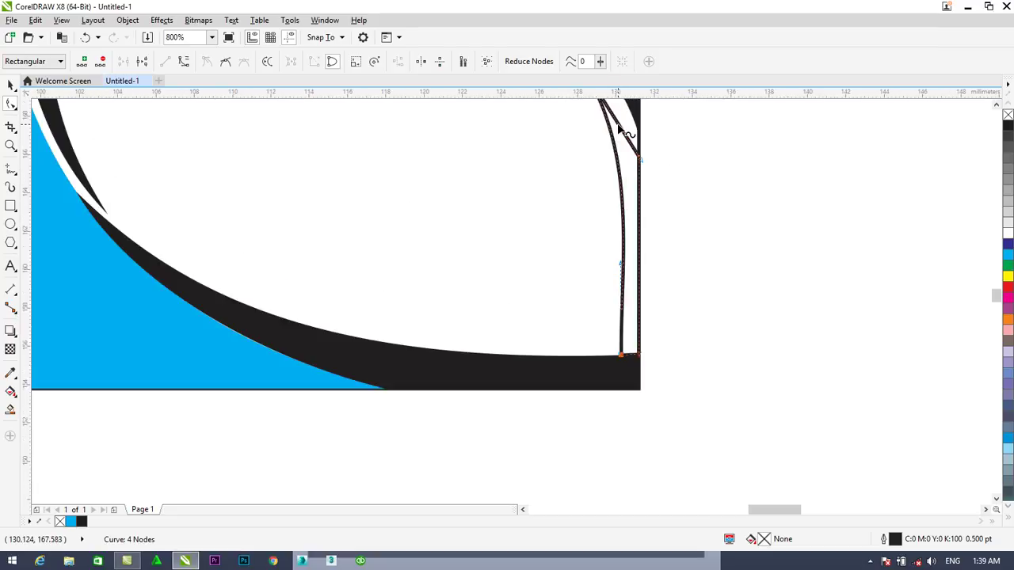
pyautogui.scroll(1, 995, 294)
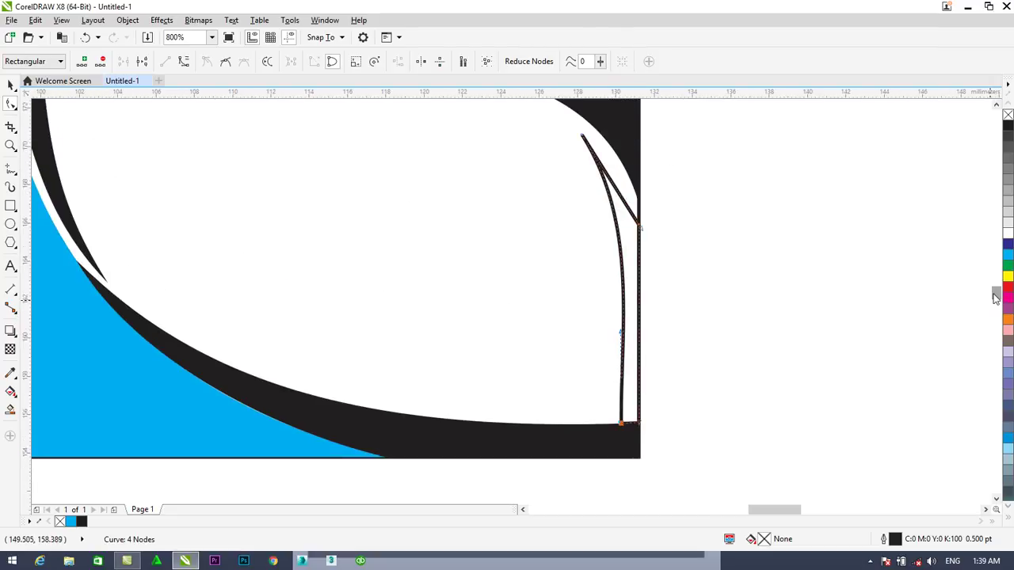
# Fill the right-edge sliver solid cyan and remove its outline
pyautogui.click(1008, 255)
pyautogui.rightClick(1008, 116)
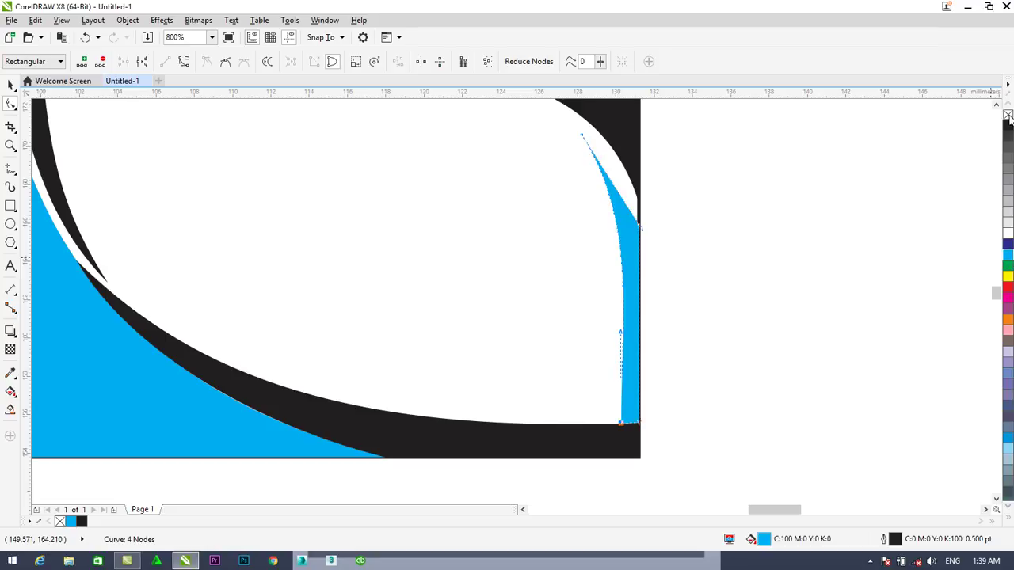
pyautogui.click(824, 247)
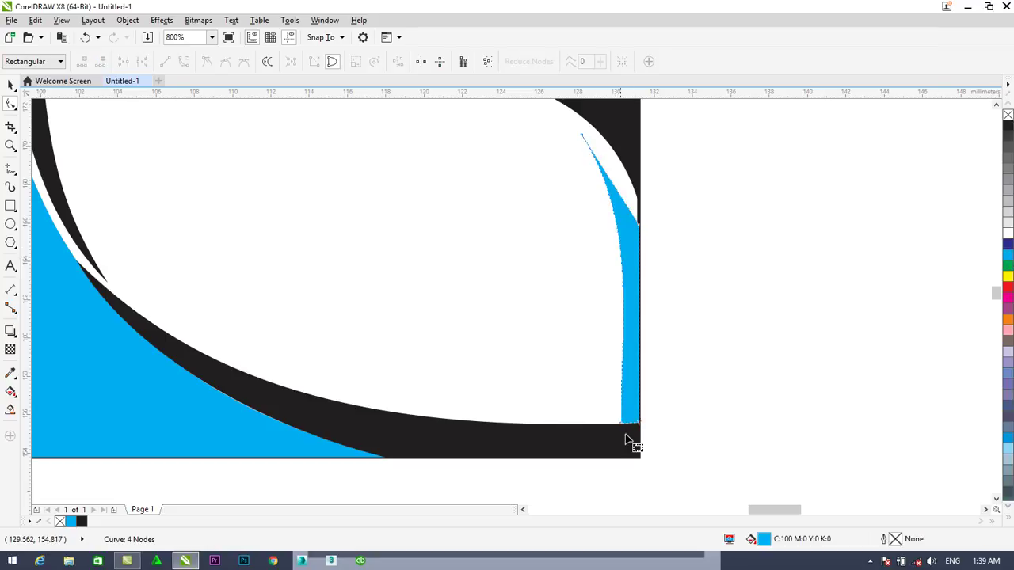
# Narrow the sliver's base along the card edge and taper its tip up toward the black corner swoosh
pyautogui.scroll(1, 643, 414)
pyautogui.click(617, 413)
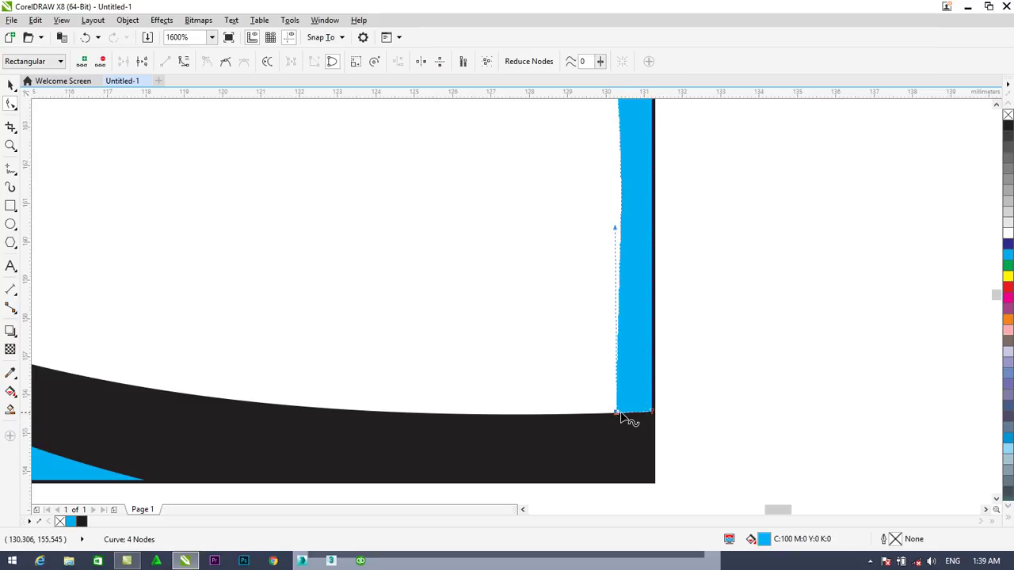
pyautogui.moveTo(617, 413); pyautogui.dragTo(624, 413)
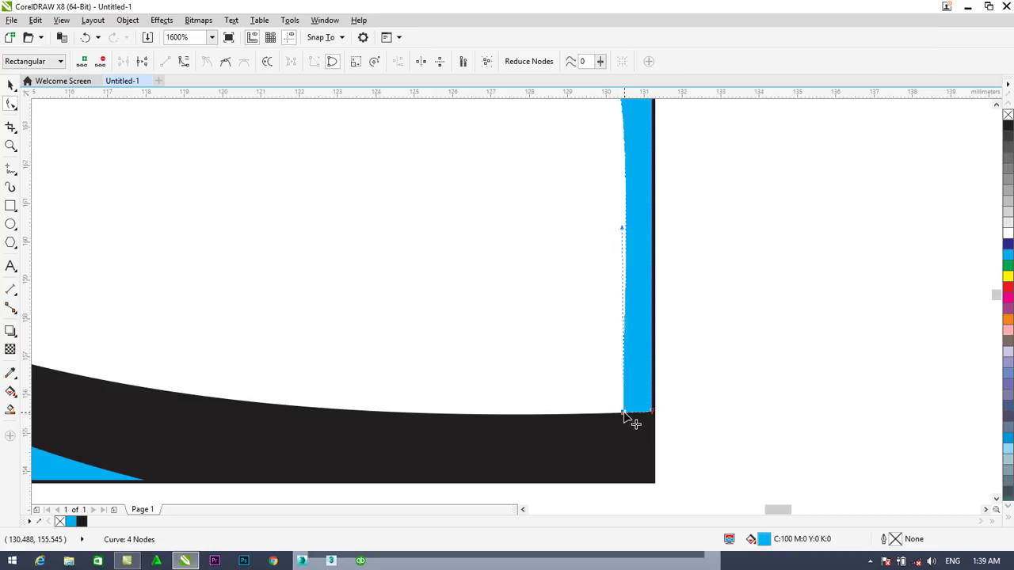
pyautogui.moveTo(622, 233); pyautogui.dragTo(617, 229)
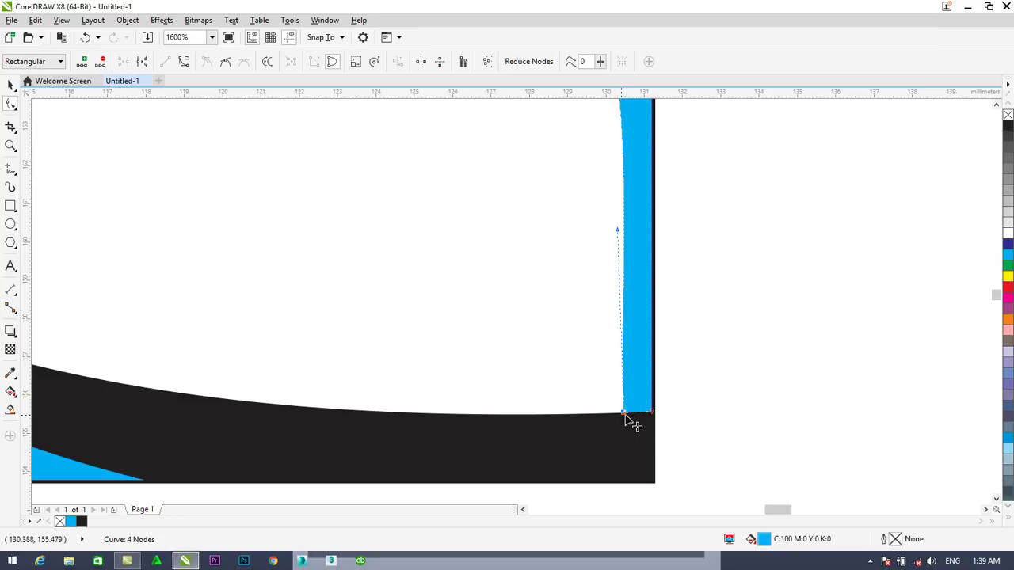
pyautogui.moveTo(625, 416); pyautogui.dragTo(629, 413)
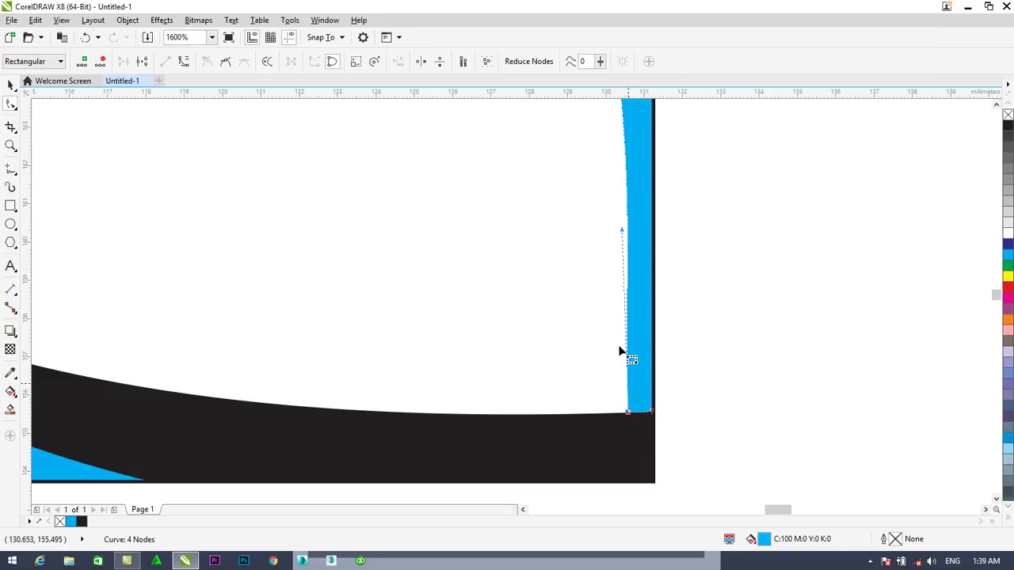
pyautogui.moveTo(620, 230); pyautogui.dragTo(620, 232)
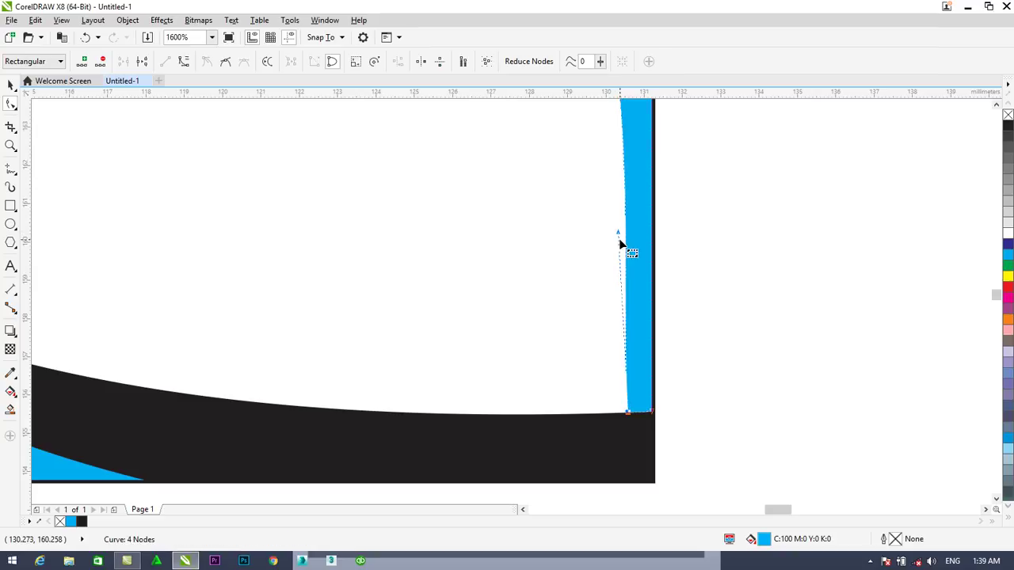
pyautogui.scroll(-2, 620, 243)
pyautogui.scroll(-1, 620, 243)
pyautogui.scroll(3, 990, 294)
pyautogui.moveTo(599, 330); pyautogui.dragTo(601, 320)
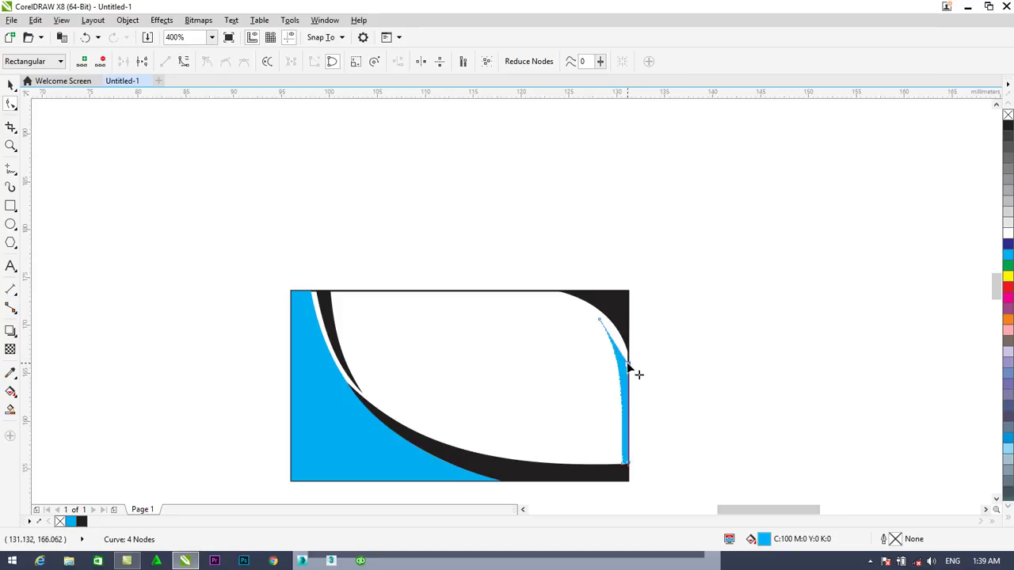
pyautogui.click(183, 62)
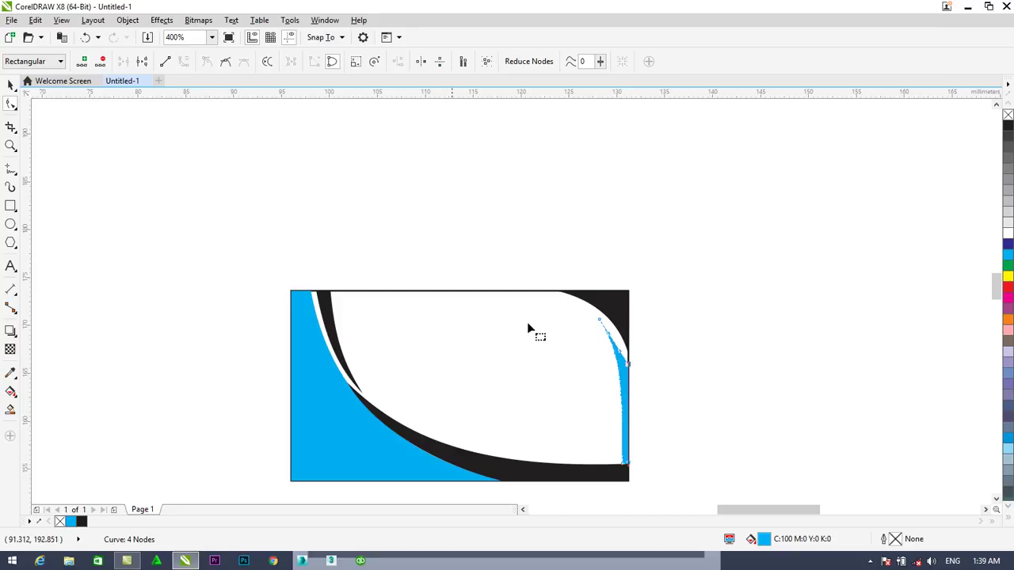
pyautogui.scroll(3, 621, 355)
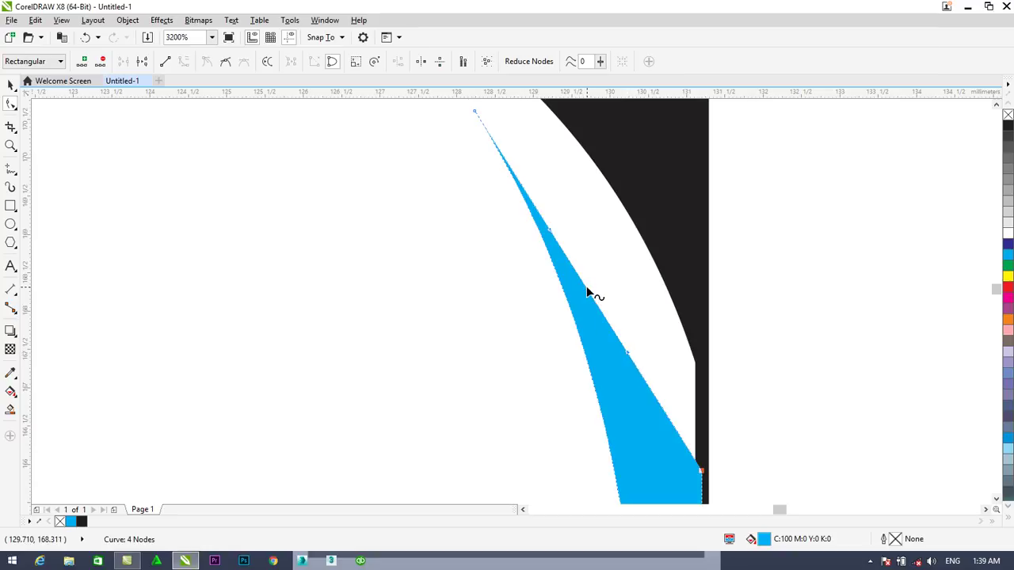
pyautogui.moveTo(587, 289); pyautogui.dragTo(619, 258)
pyautogui.scroll(-1, 616, 261)
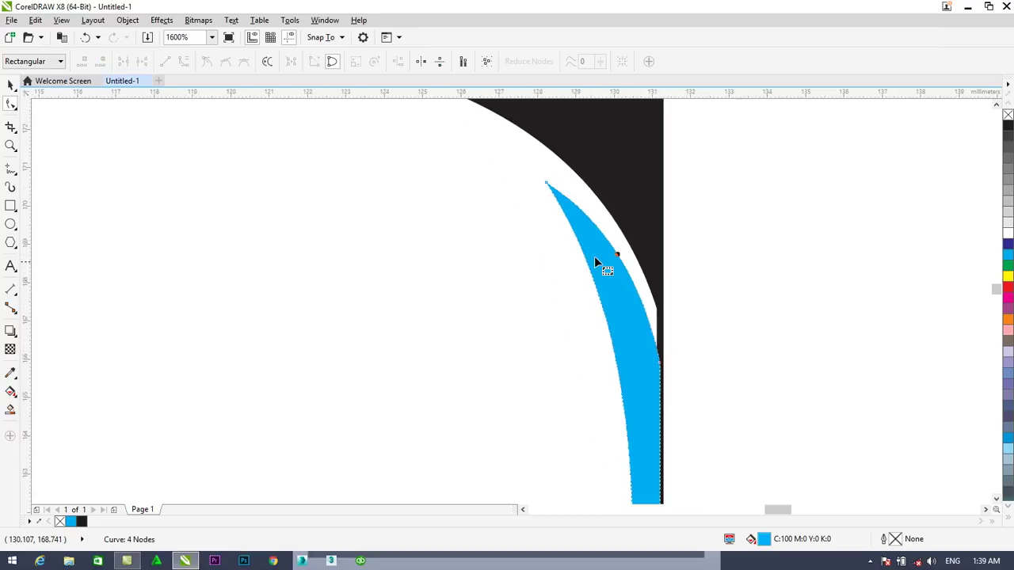
pyautogui.moveTo(545, 182); pyautogui.dragTo(547, 175)
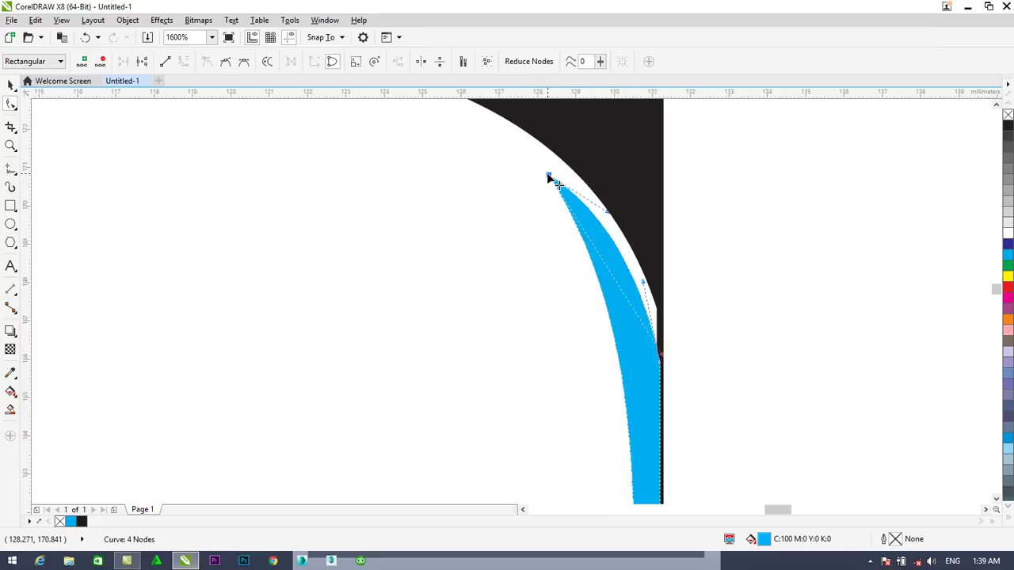
pyautogui.click(550, 176)
pyautogui.moveTo(551, 174); pyautogui.dragTo(552, 169)
pyautogui.moveTo(608, 209); pyautogui.dragTo(608, 211)
pyautogui.scroll(-1, 618, 222)
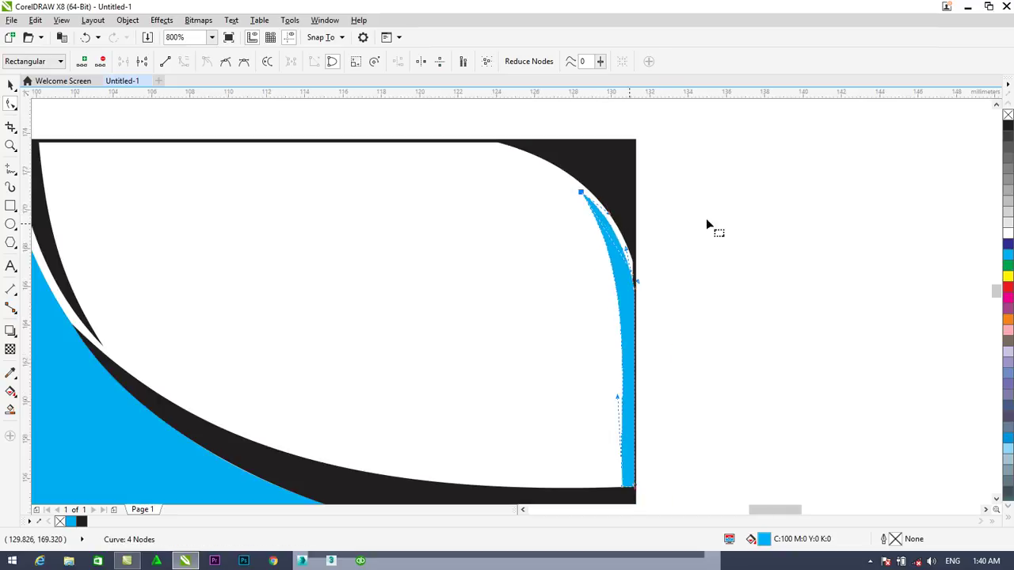
pyautogui.click(10, 85)
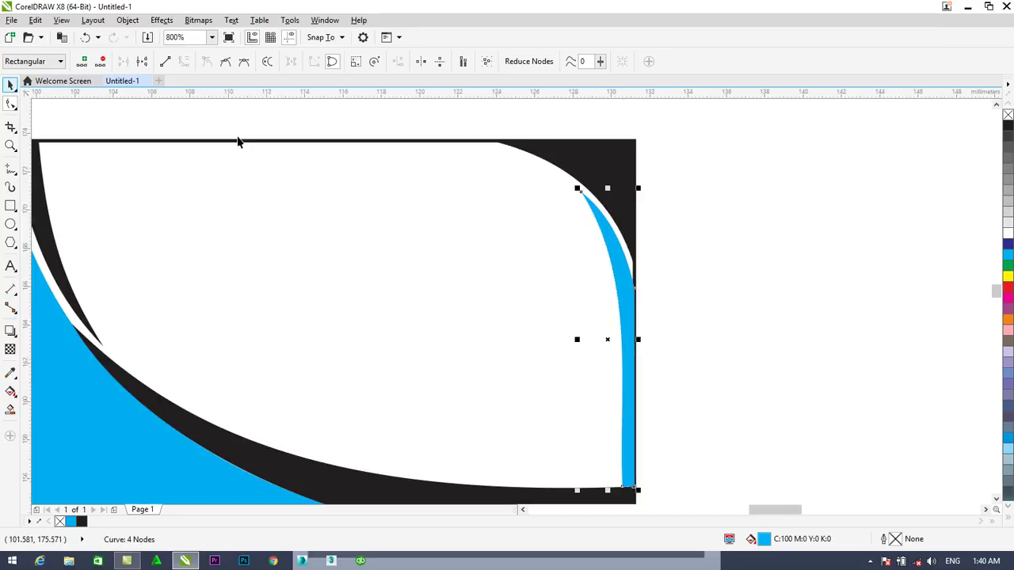
pyautogui.click(601, 423)
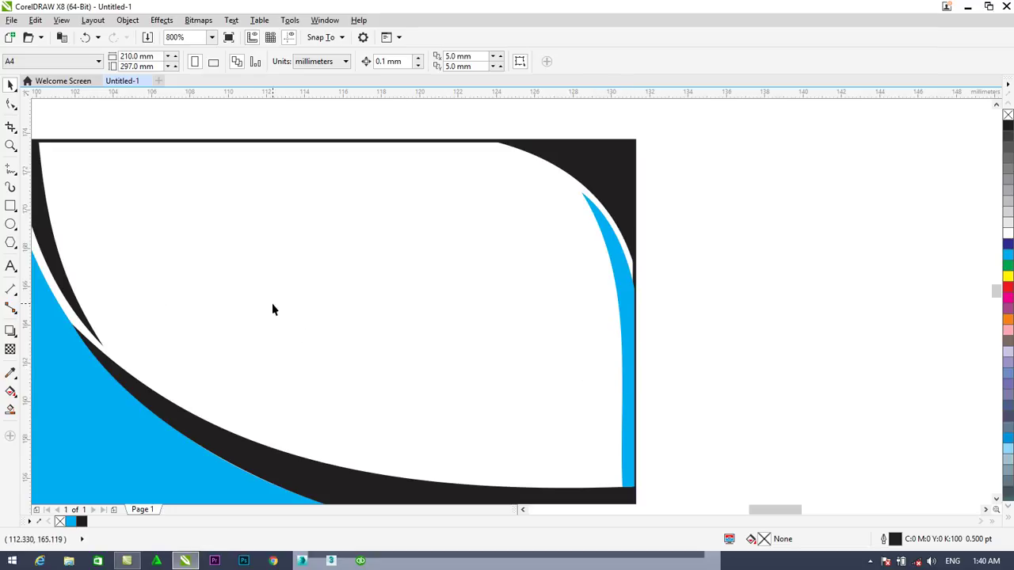
# Draw a cyan, outline-free rectangle along the card's top edge ending at the black corner
pyautogui.click(10, 206)
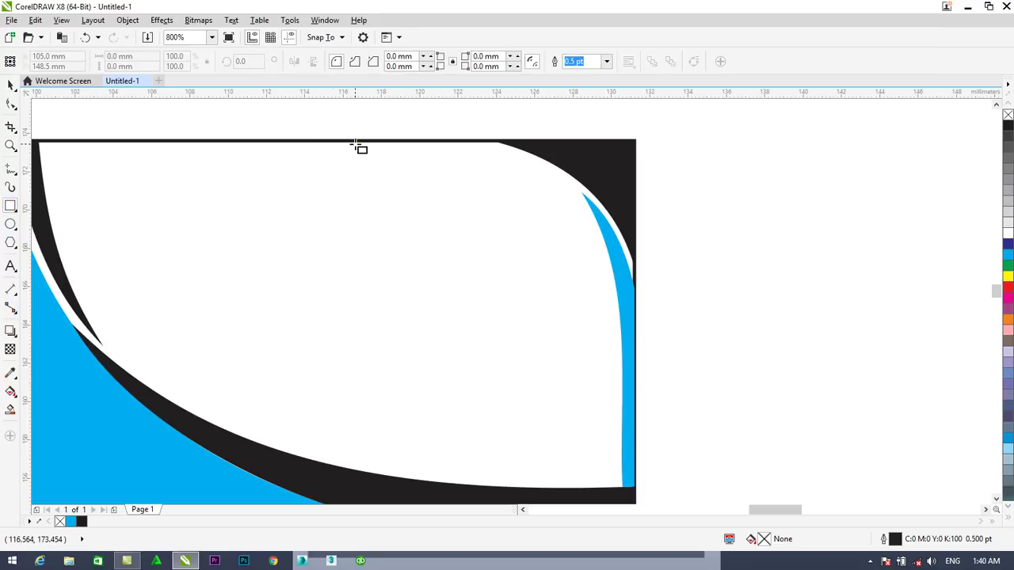
pyautogui.moveTo(329, 141); pyautogui.dragTo(592, 194)
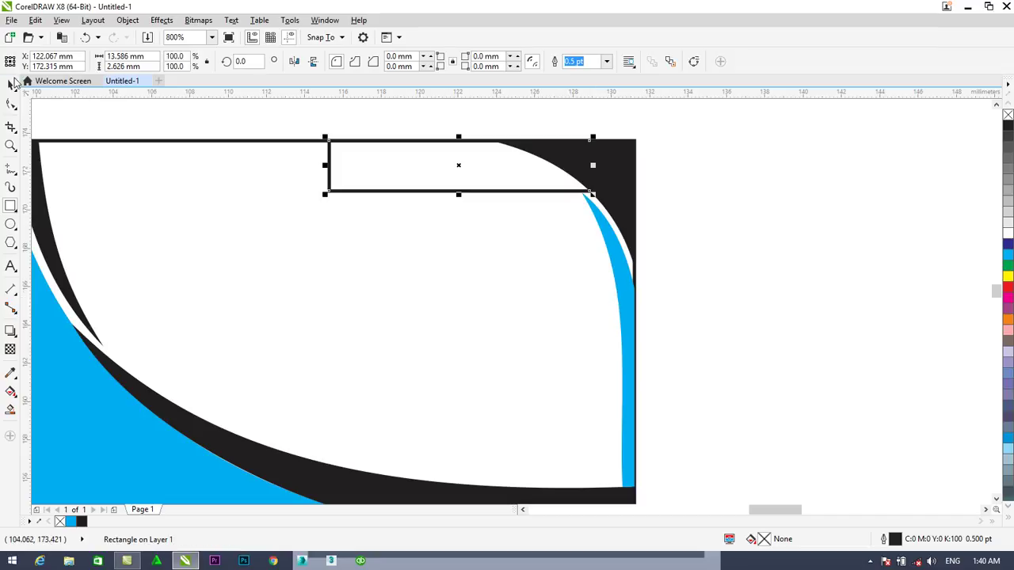
pyautogui.click(1007, 255)
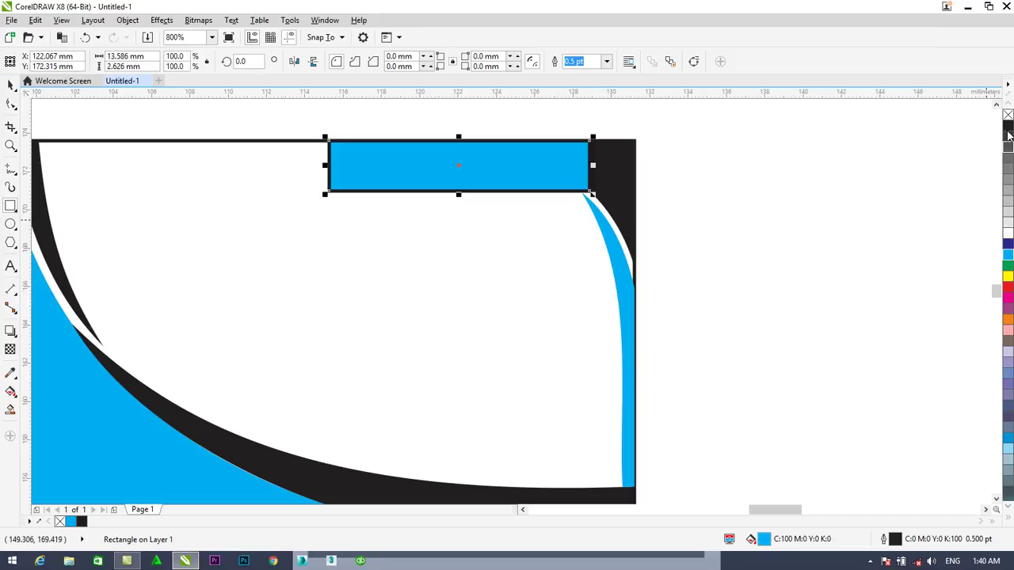
pyautogui.rightClick(1008, 116)
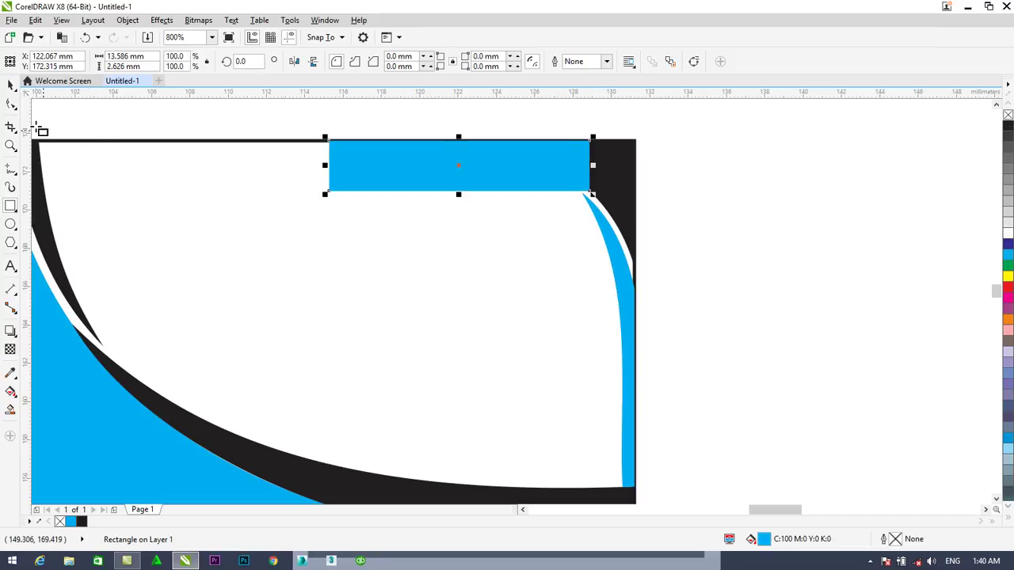
pyautogui.click(12, 105)
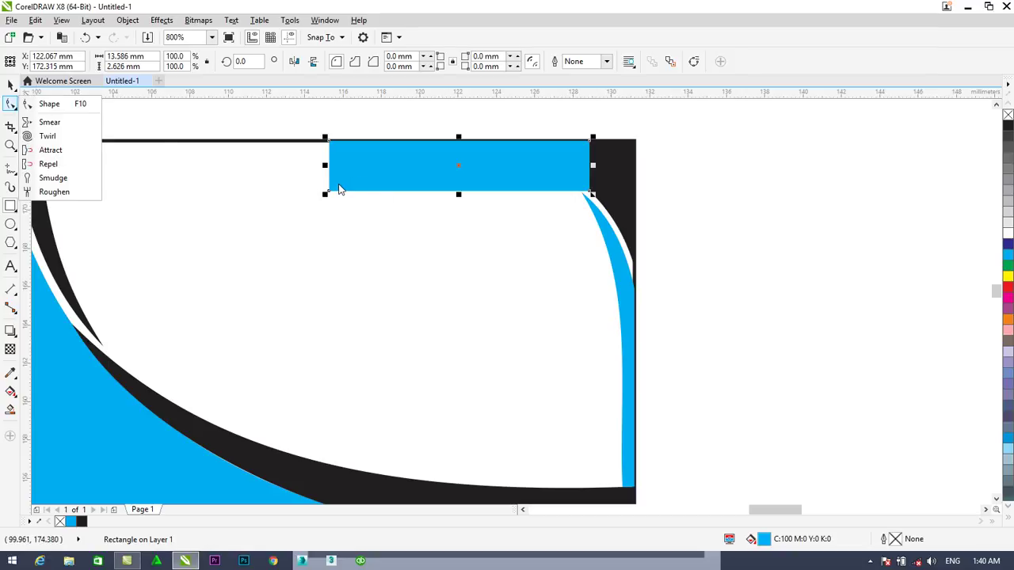
# Convert the top cyan rectangle to curves, delete its lower-left node, and curve its right edge along the black corner
pyautogui.click(49, 104)
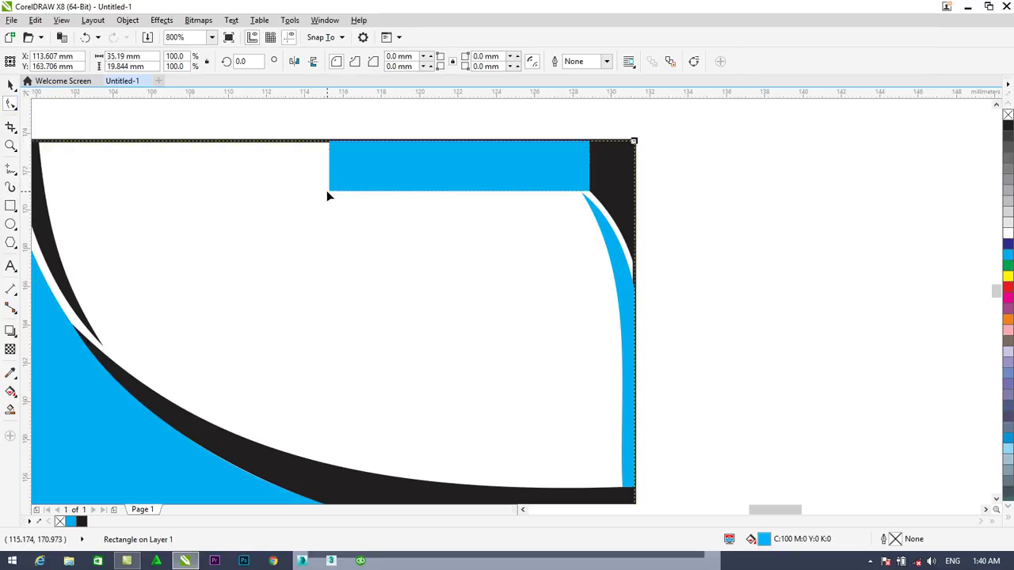
pyautogui.rightClick(329, 194)
pyautogui.press('Escape')
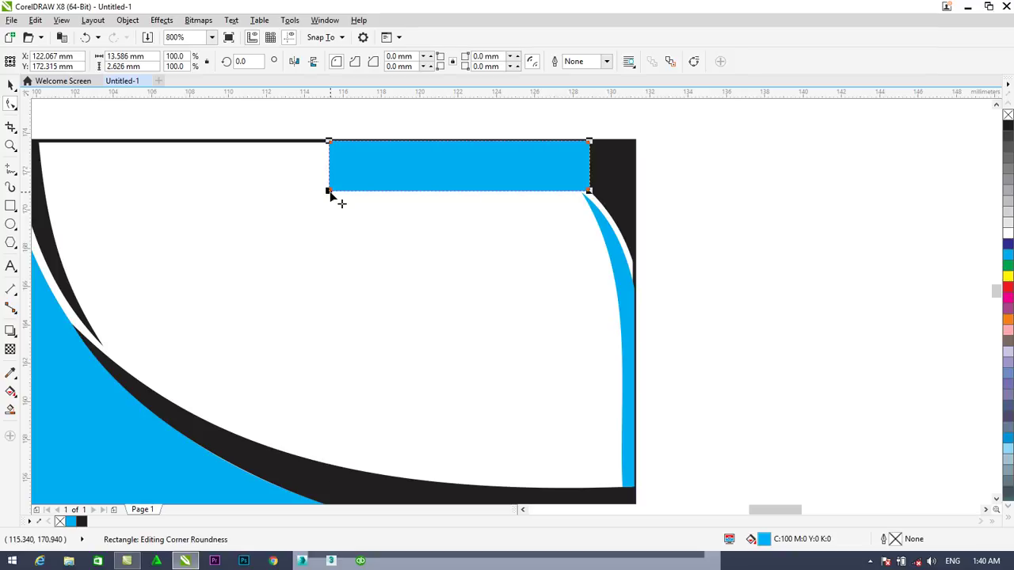
pyautogui.rightClick(331, 196)
pyautogui.click(364, 233)
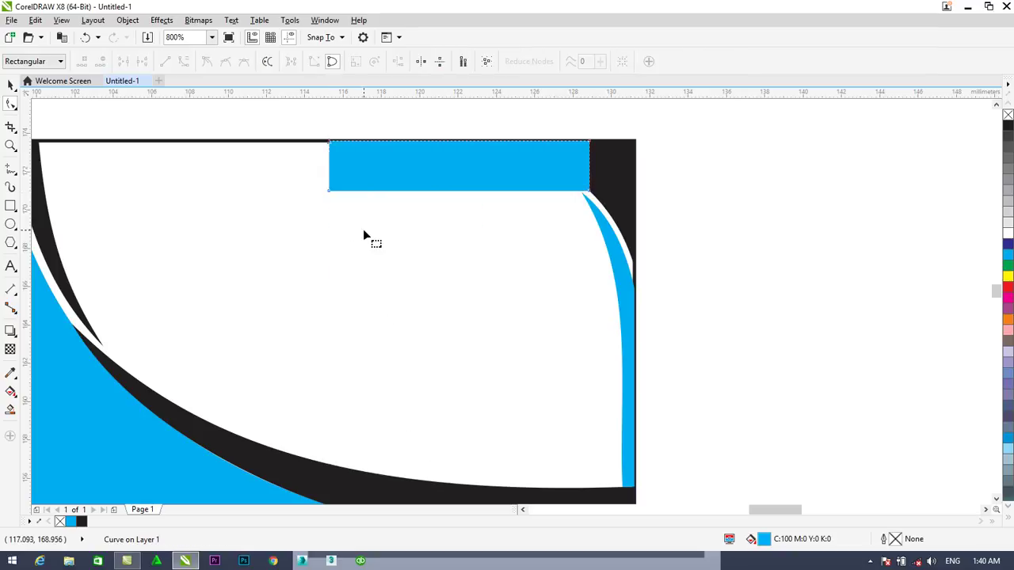
pyautogui.click(329, 196)
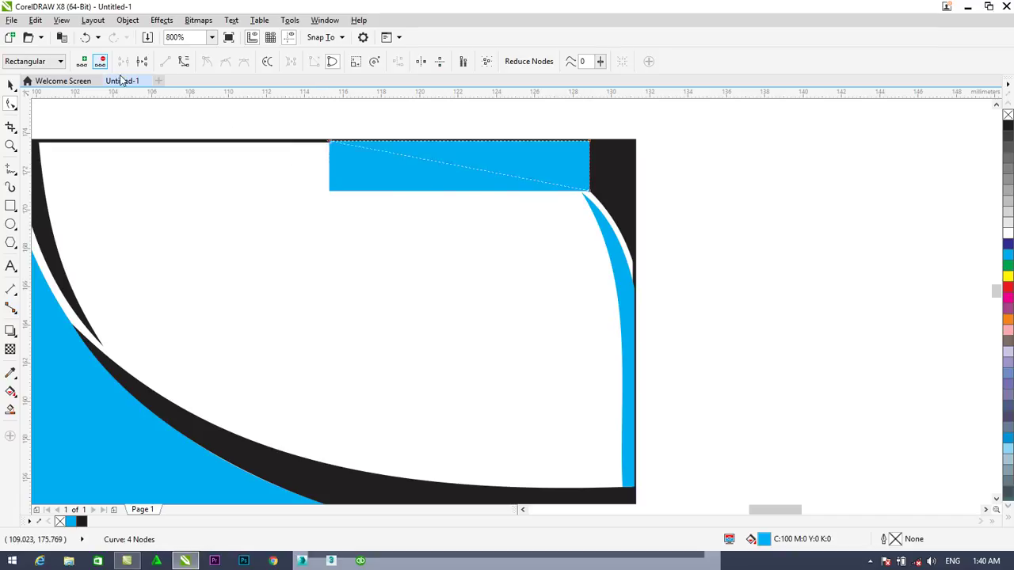
pyautogui.click(100, 61)
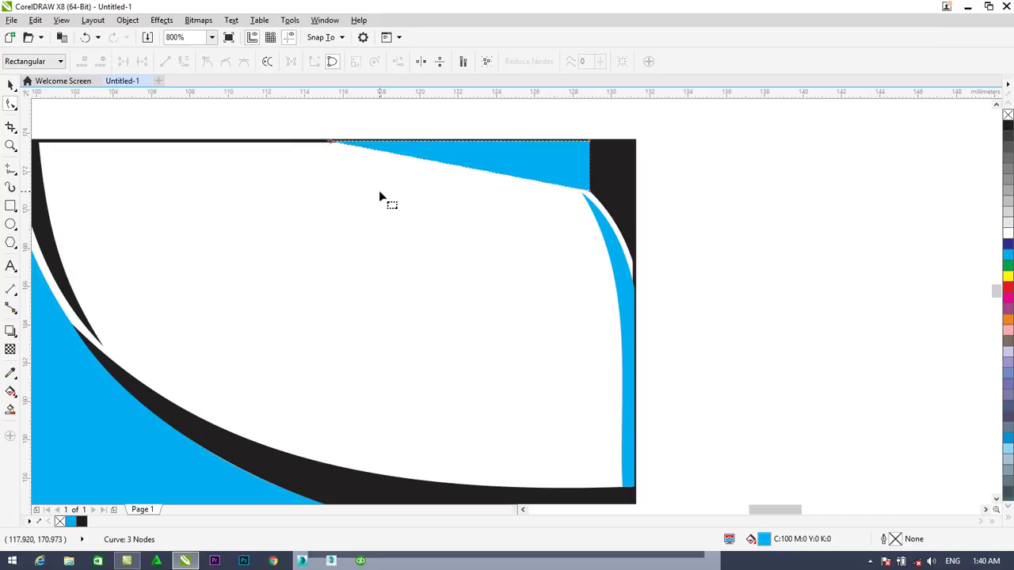
pyautogui.click(589, 192)
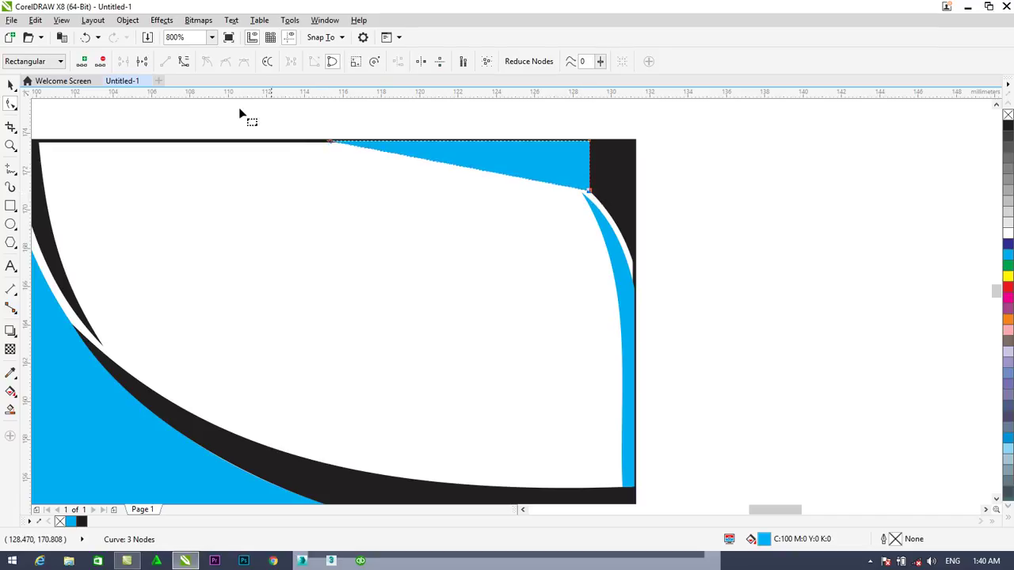
pyautogui.click(183, 62)
pyautogui.moveTo(590, 143); pyautogui.dragTo(587, 181)
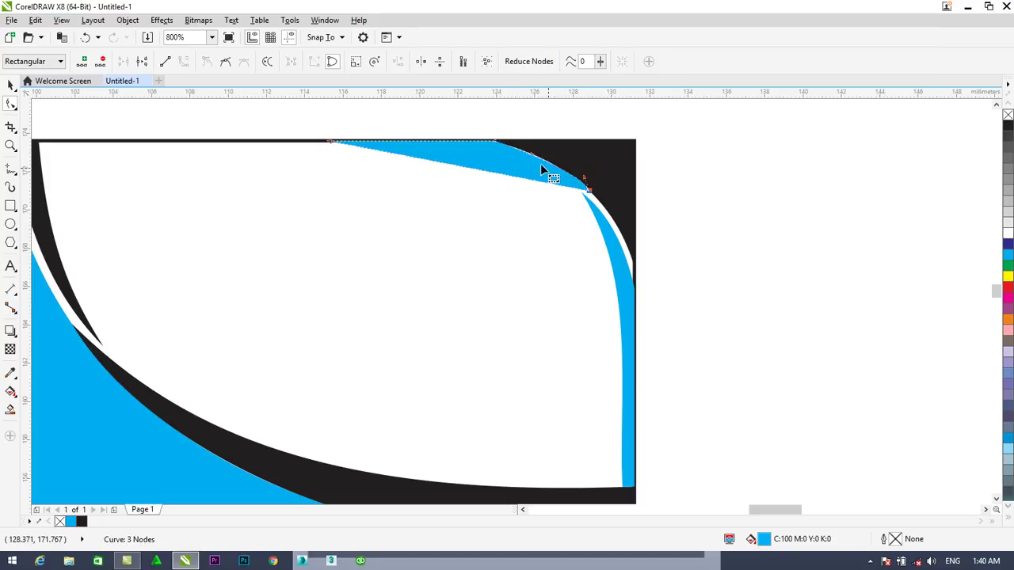
# Adjust the cyan wedge's control handles along its top curve and near the lower corner
pyautogui.scroll(2, 532, 157)
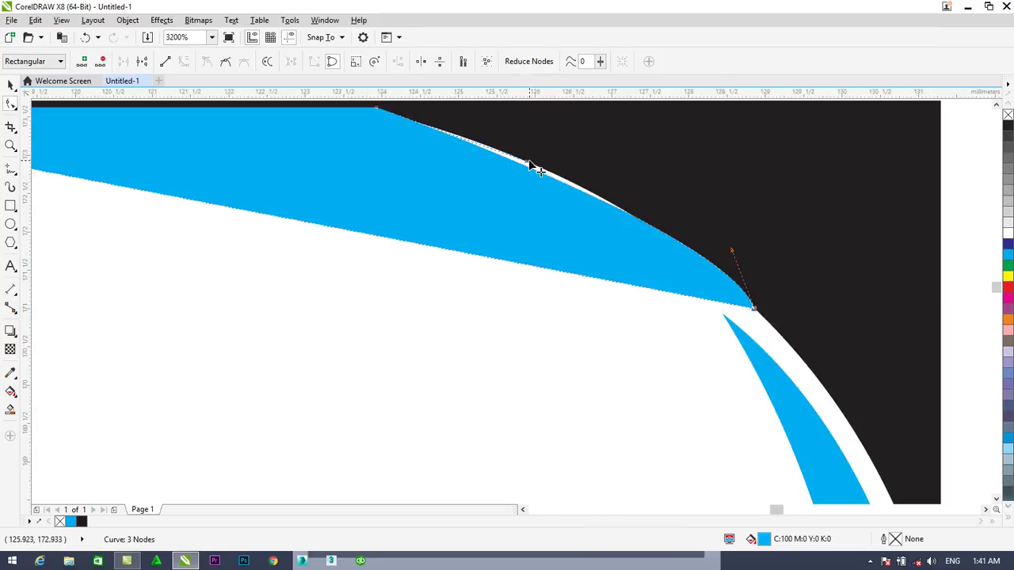
pyautogui.moveTo(527, 164); pyautogui.dragTo(541, 155)
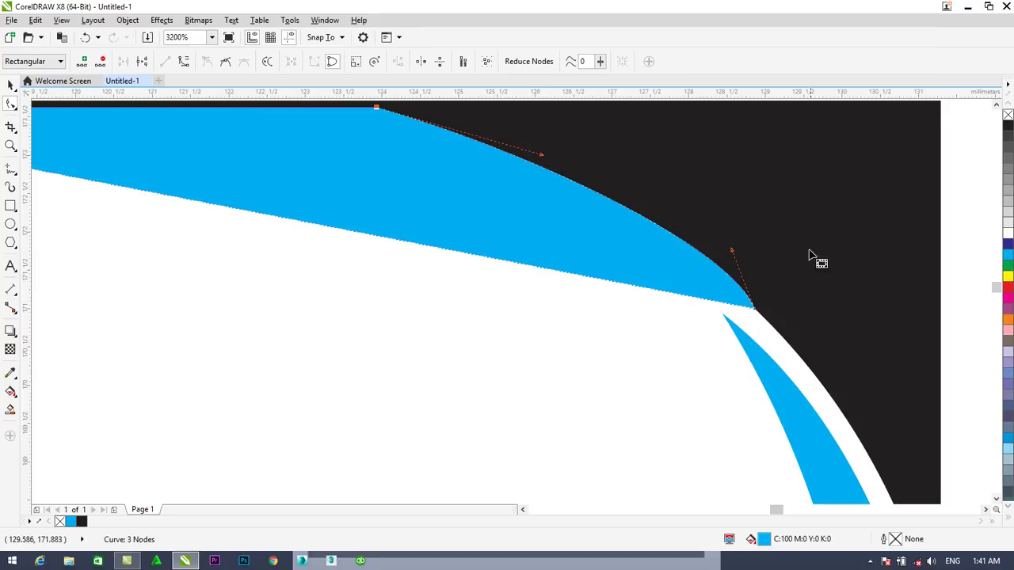
pyautogui.moveTo(730, 251); pyautogui.dragTo(723, 256)
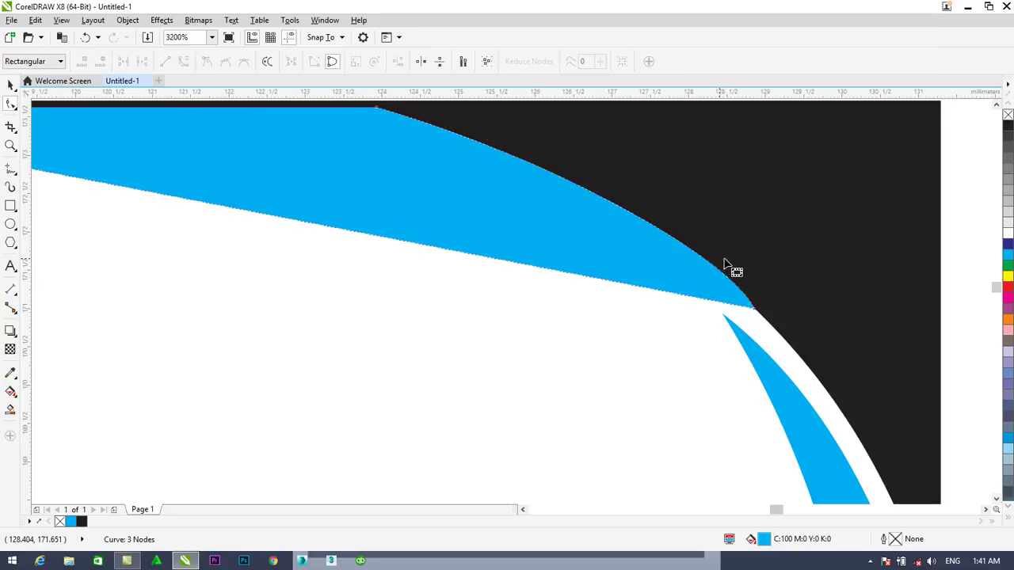
pyautogui.click(755, 309)
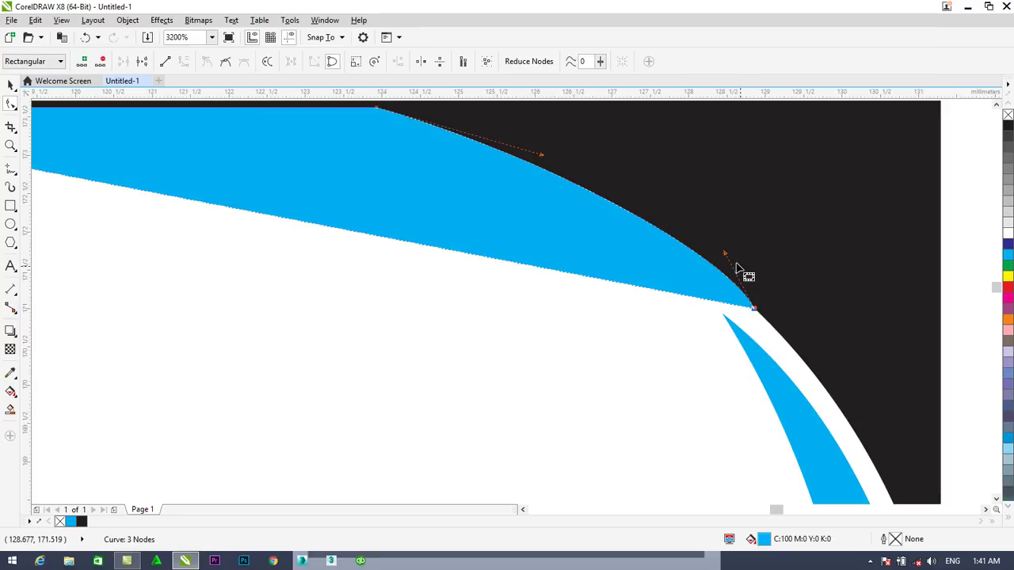
pyautogui.moveTo(723, 255); pyautogui.dragTo(713, 255)
pyautogui.moveTo(540, 154); pyautogui.dragTo(552, 160)
pyautogui.scroll(-2, 550, 158)
pyautogui.scroll(-2, 557, 167)
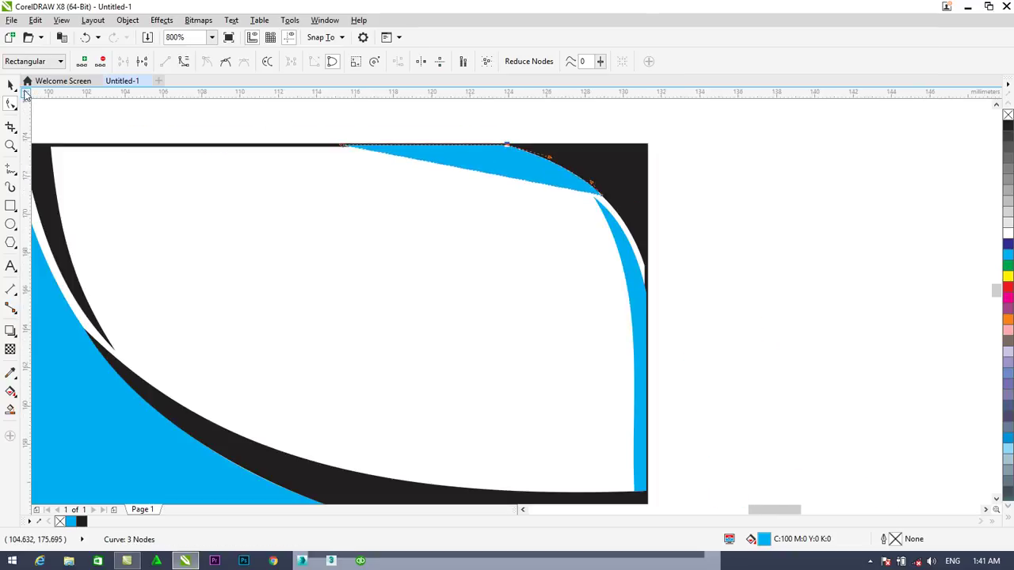
# Curve the wedge's top segment and place its corner node on the black swoosh intersection
pyautogui.click(600, 195)
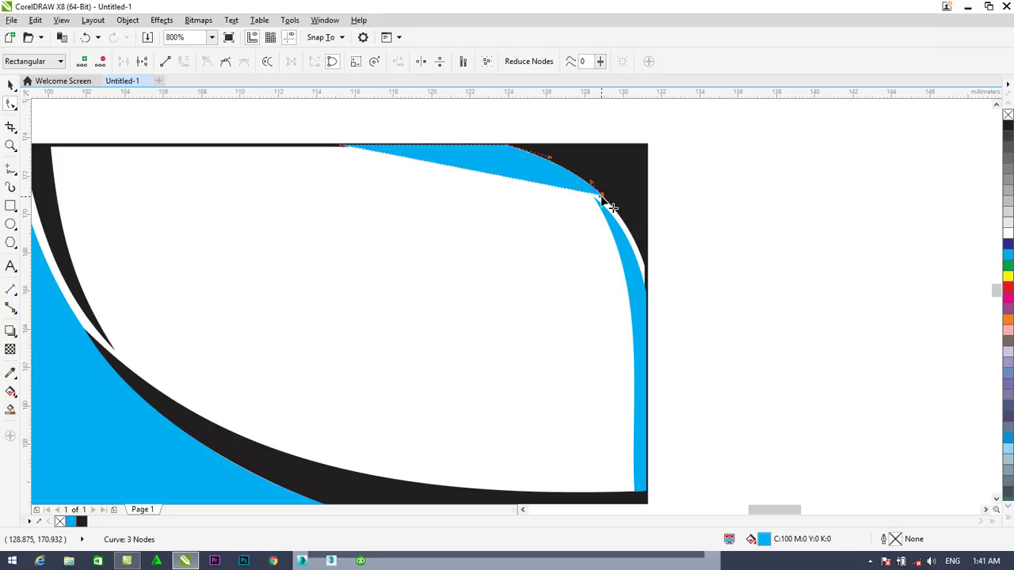
pyautogui.click(344, 149)
pyautogui.click(183, 63)
pyautogui.moveTo(492, 178); pyautogui.dragTo(510, 164)
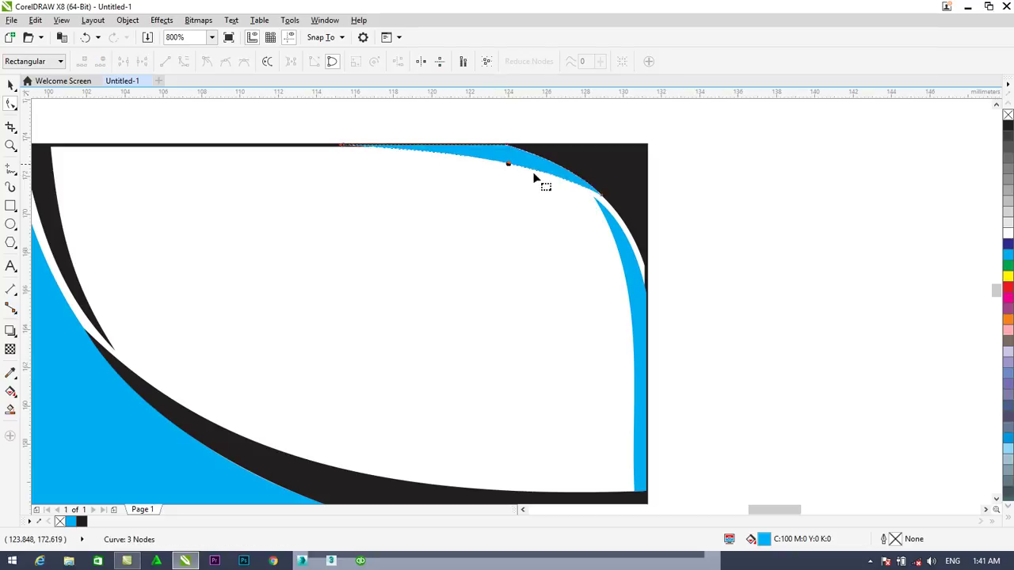
pyautogui.moveTo(606, 199); pyautogui.dragTo(608, 204)
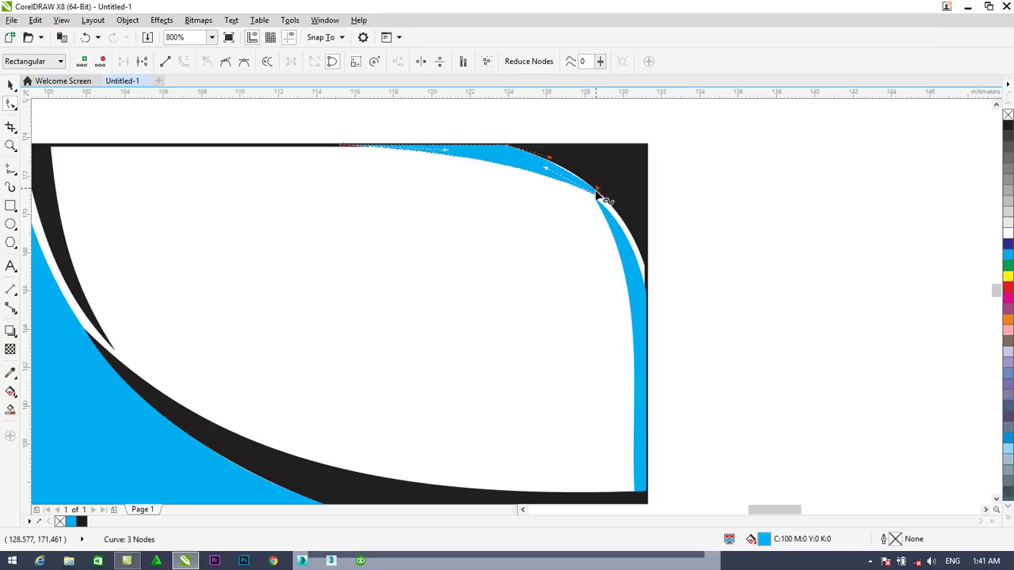
pyautogui.moveTo(598, 193); pyautogui.dragTo(599, 191)
# Fine-tune the curve near the top-right corner, then deselect the cyan wedge
pyautogui.scroll(2, 614, 209)
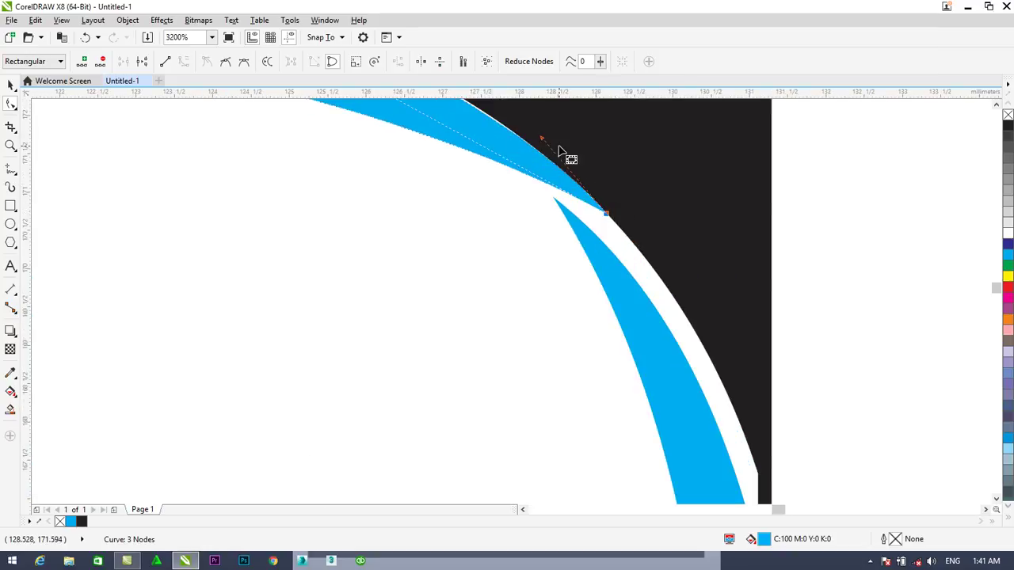
pyautogui.moveTo(544, 141); pyautogui.dragTo(544, 143)
pyautogui.scroll(-1, 543, 142)
pyautogui.scroll(-1, 489, 117)
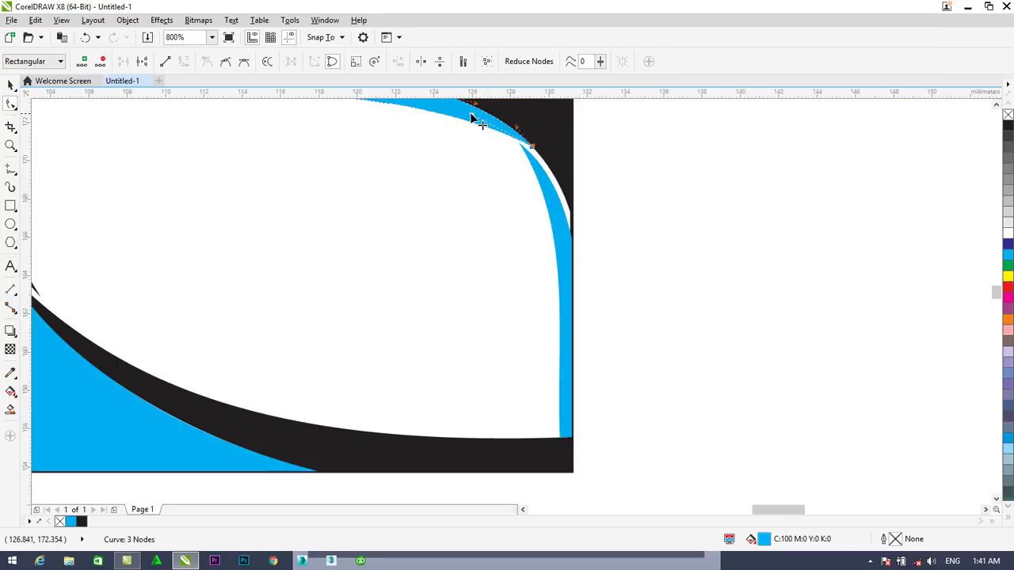
pyautogui.moveTo(996, 296); pyautogui.dragTo(997, 290)
pyautogui.moveTo(789, 515)
pyautogui.mouseDown()
pyautogui.moveTo(754, 511)
pyautogui.moveTo(777, 509)
pyautogui.mouseUp()
pyautogui.scroll(-1, 745, 460)
pyautogui.click(793, 388)
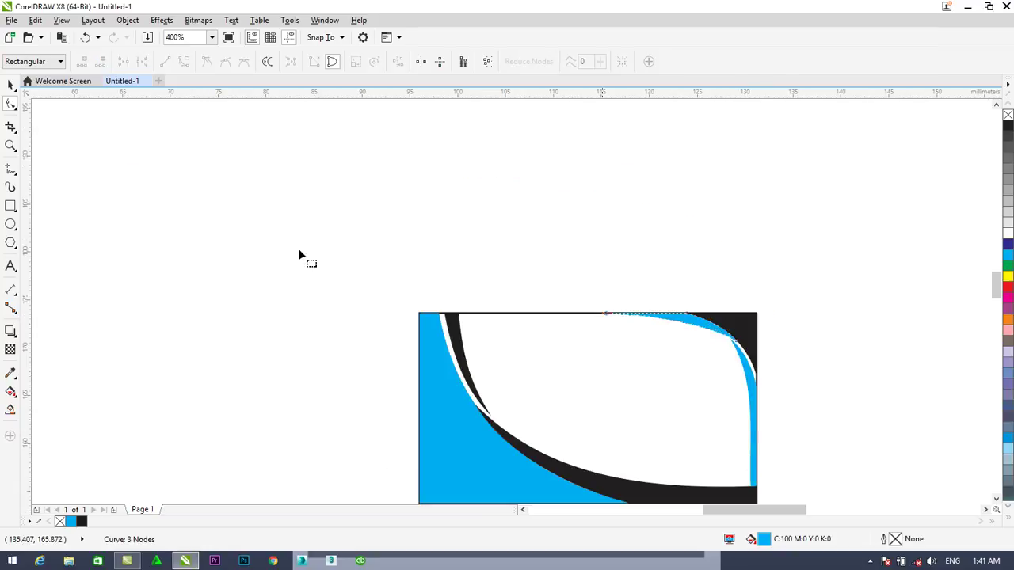
pyautogui.press('space')
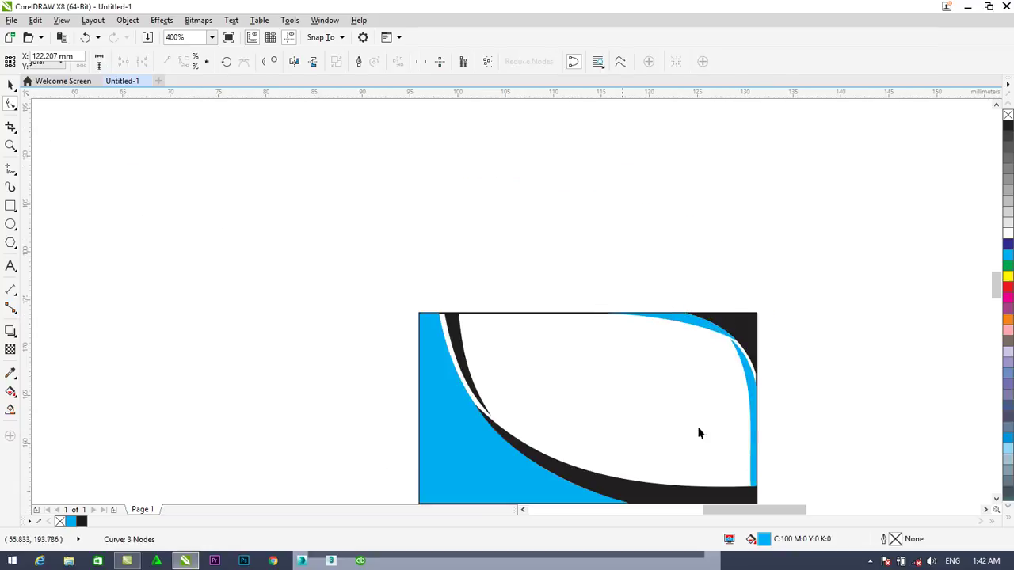
pyautogui.press('Escape')
# Draw a straight horizontal line across the card's white centre with the 2-Point Line tool
pyautogui.click(997, 500)
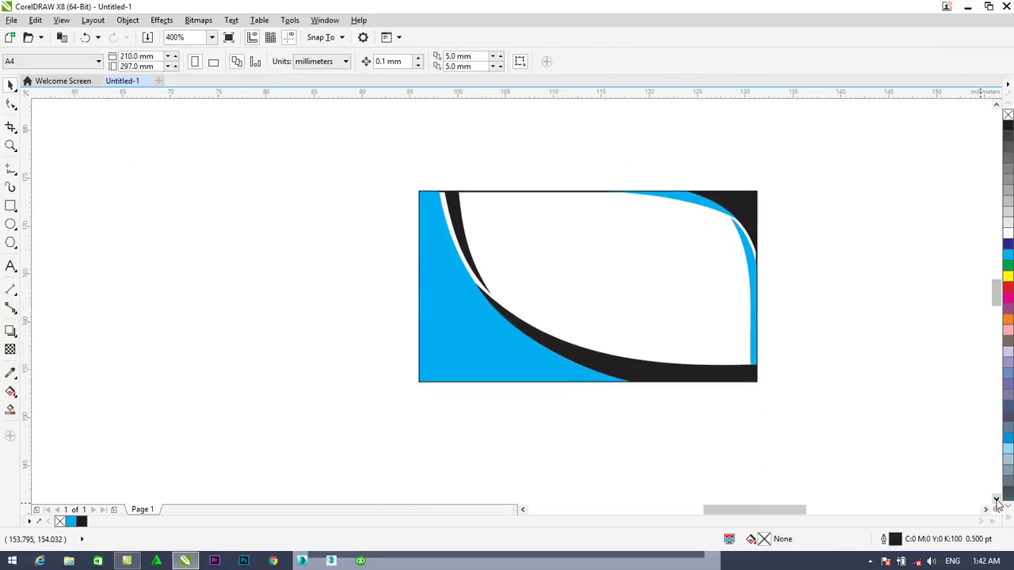
pyautogui.moveTo(775, 504); pyautogui.dragTo(782, 506)
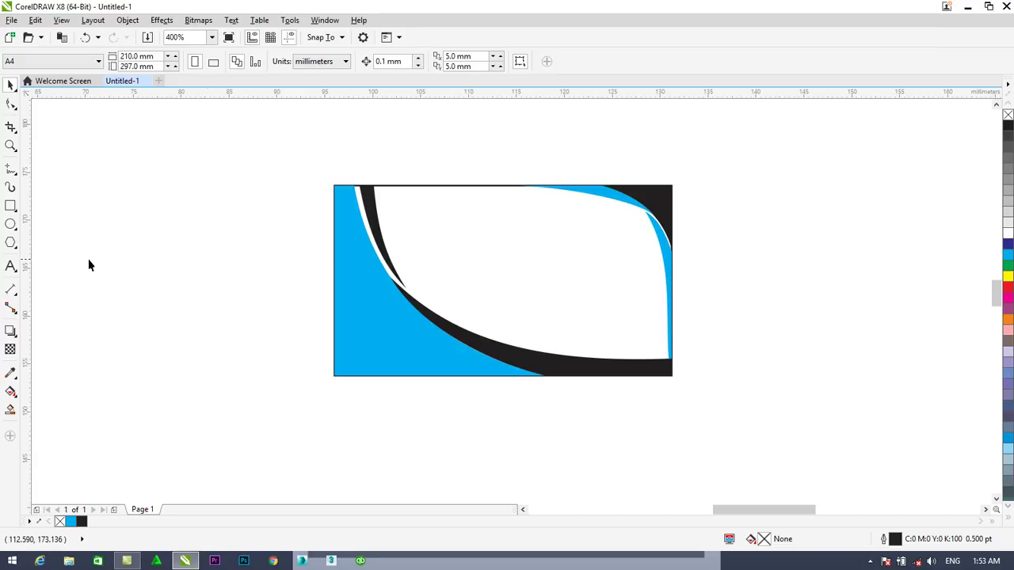
pyautogui.rightClick(10, 172)
pyautogui.click(10, 172)
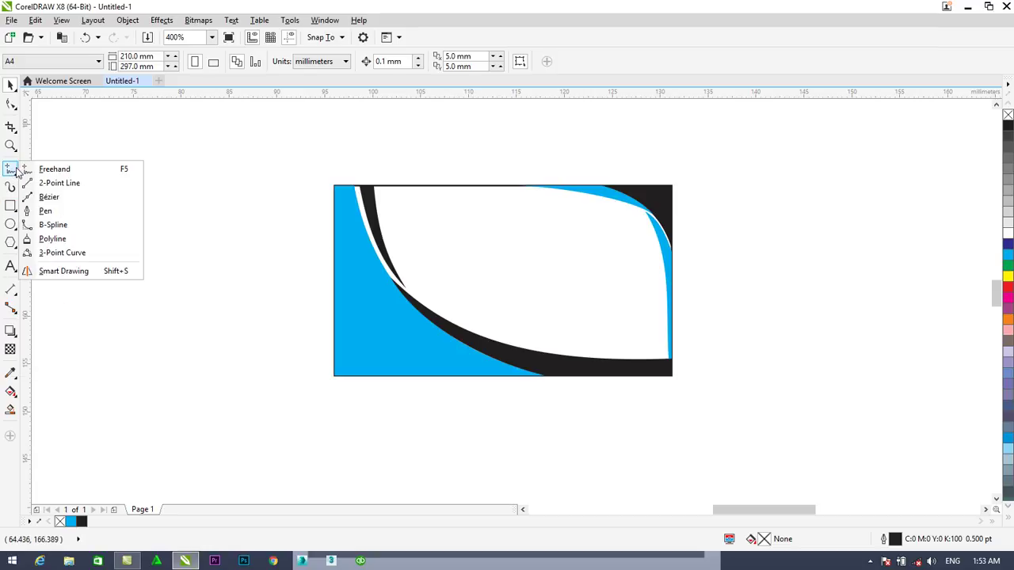
pyautogui.click(56, 183)
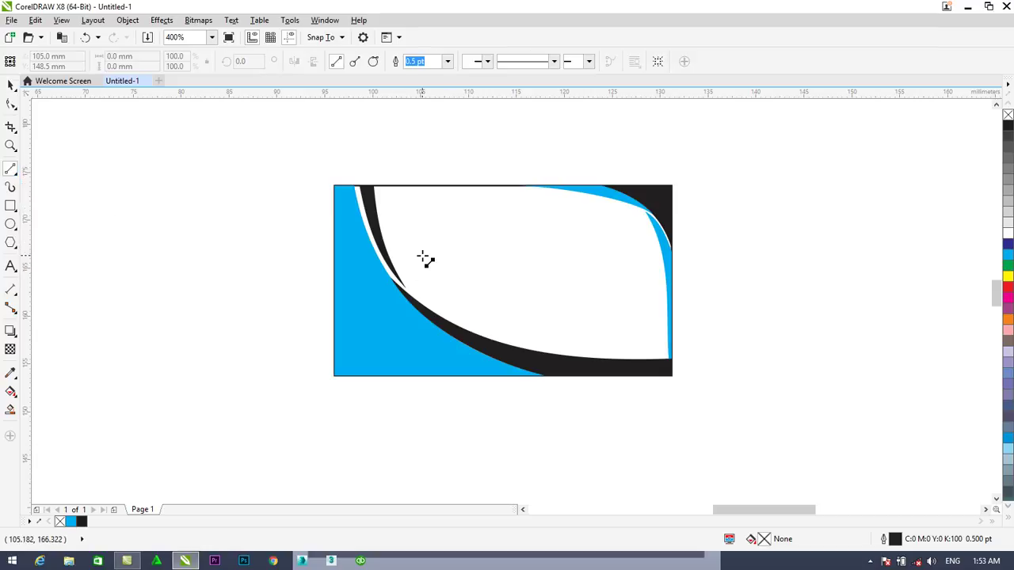
pyautogui.moveTo(408, 247); pyautogui.dragTo(638, 250)
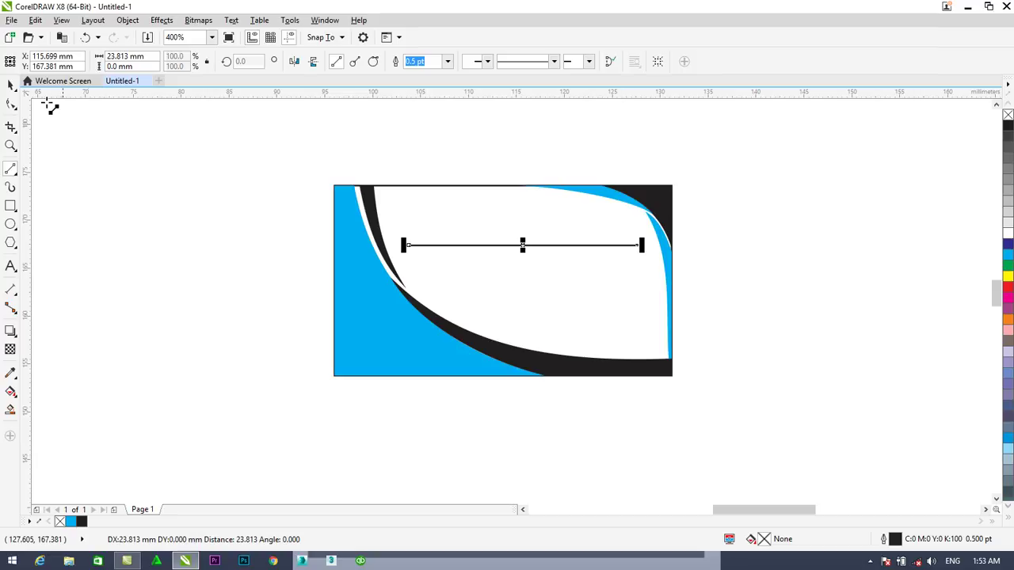
# Nudge the line into place and give it a cyan outline from the palette
pyautogui.click(11, 85)
pyautogui.press('Down')
pyautogui.press('Down')
pyautogui.press('Down')
pyautogui.press('Down')
pyautogui.press('Down')
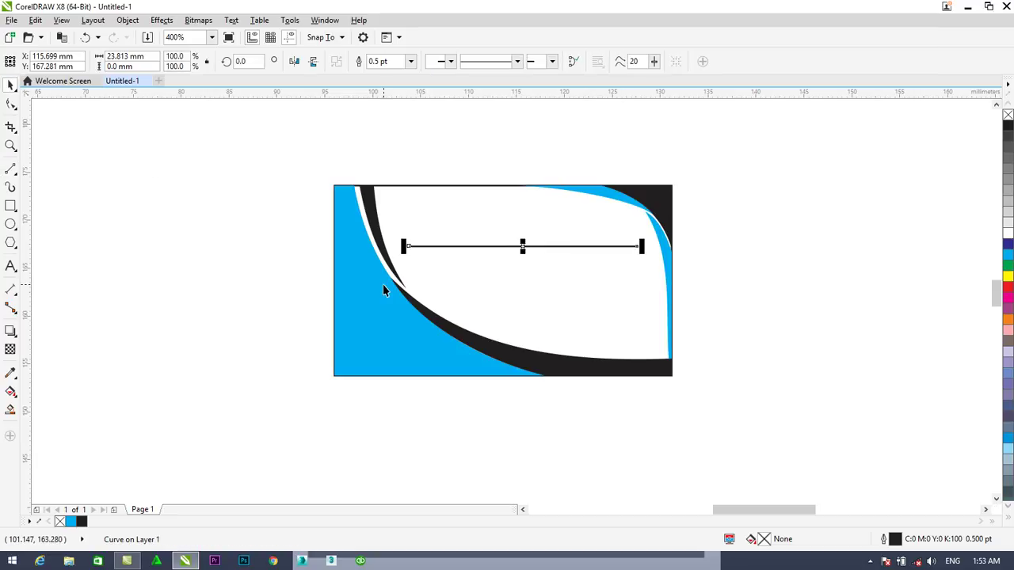
pyautogui.press('Up')
pyautogui.press('Left')
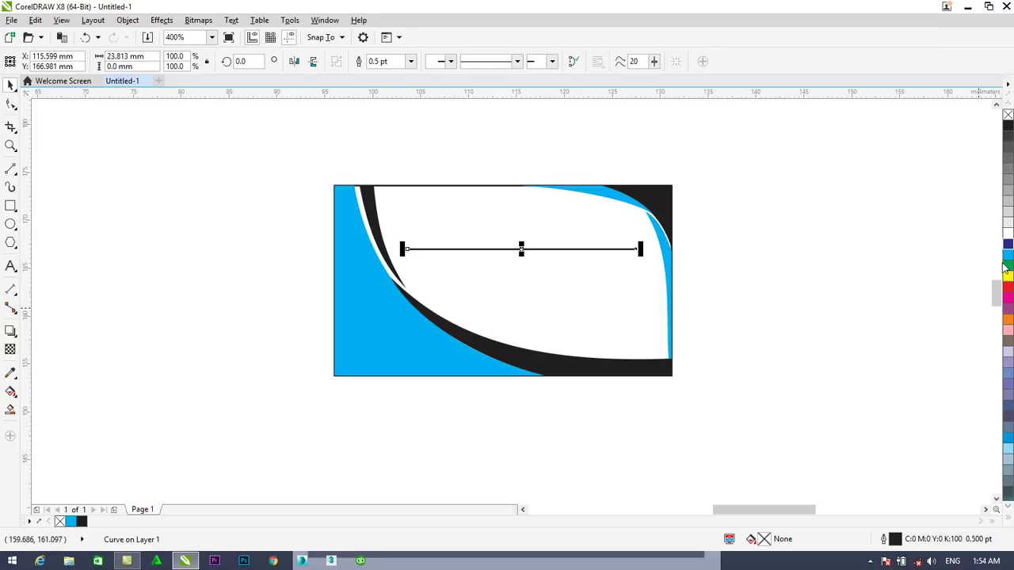
pyautogui.rightClick(1009, 256)
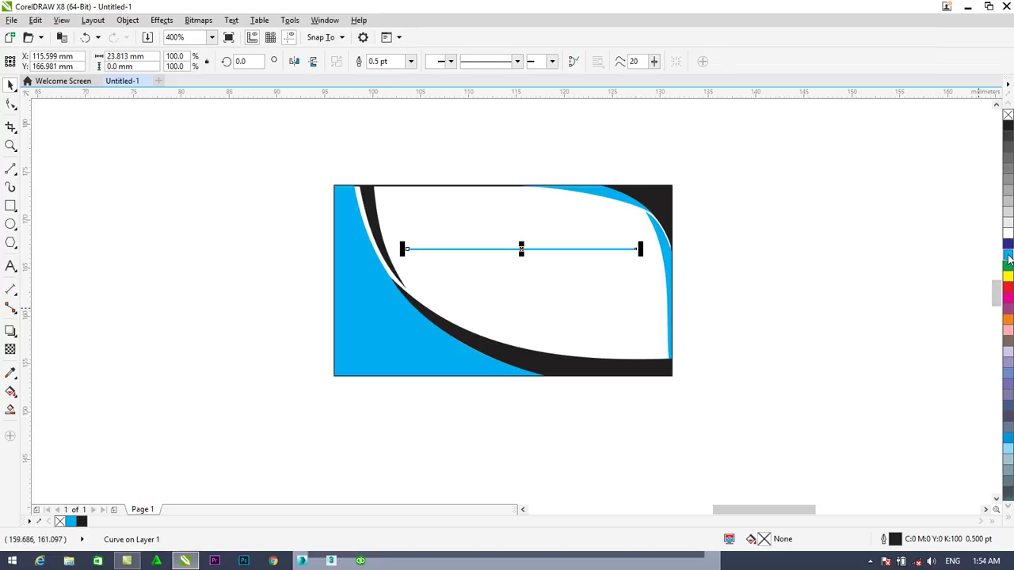
pyautogui.click(755, 261)
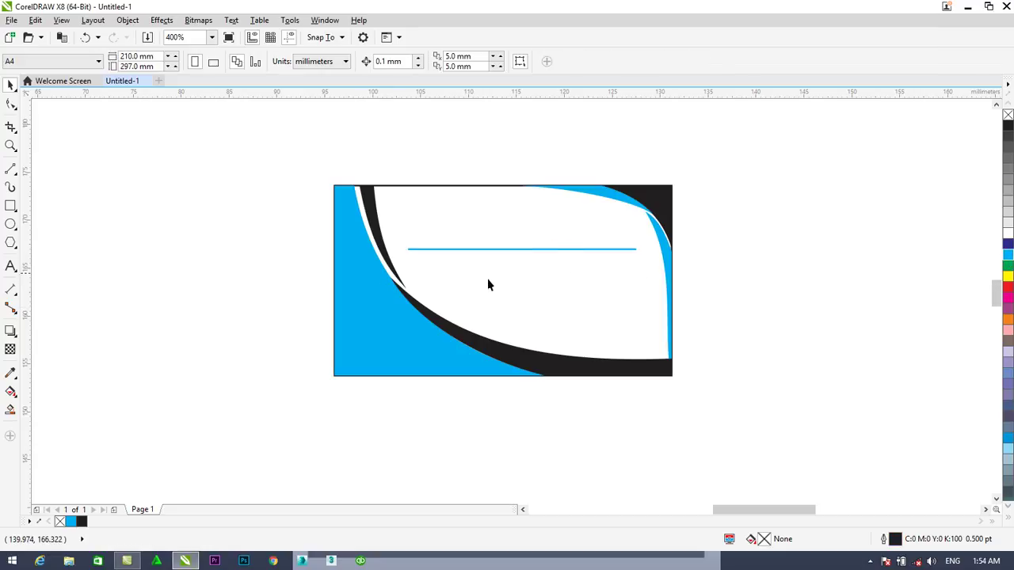
# Create 6 pt text 'Business Card', move it right of the card, and select its text
pyautogui.click(10, 267)
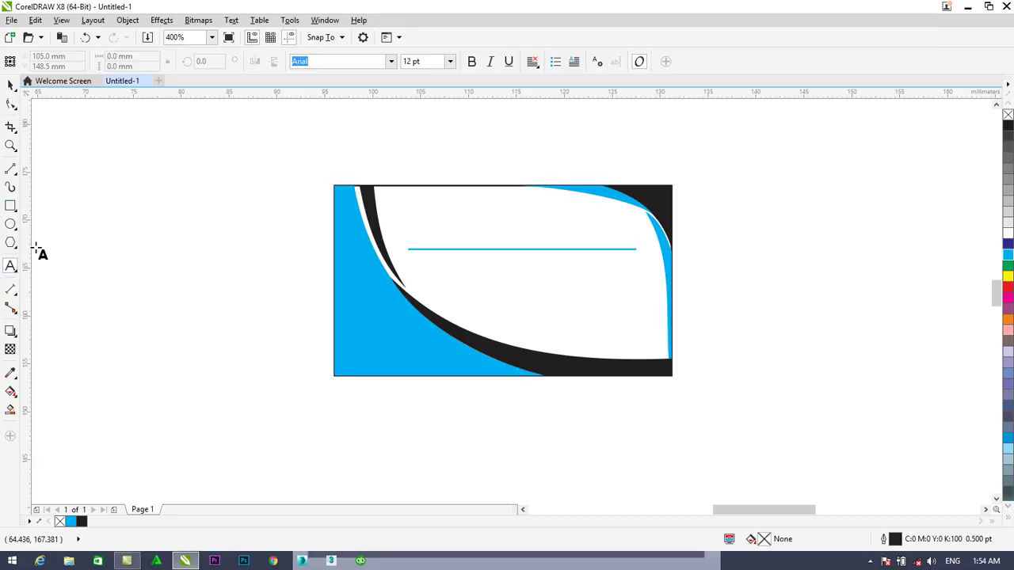
pyautogui.click(129, 226)
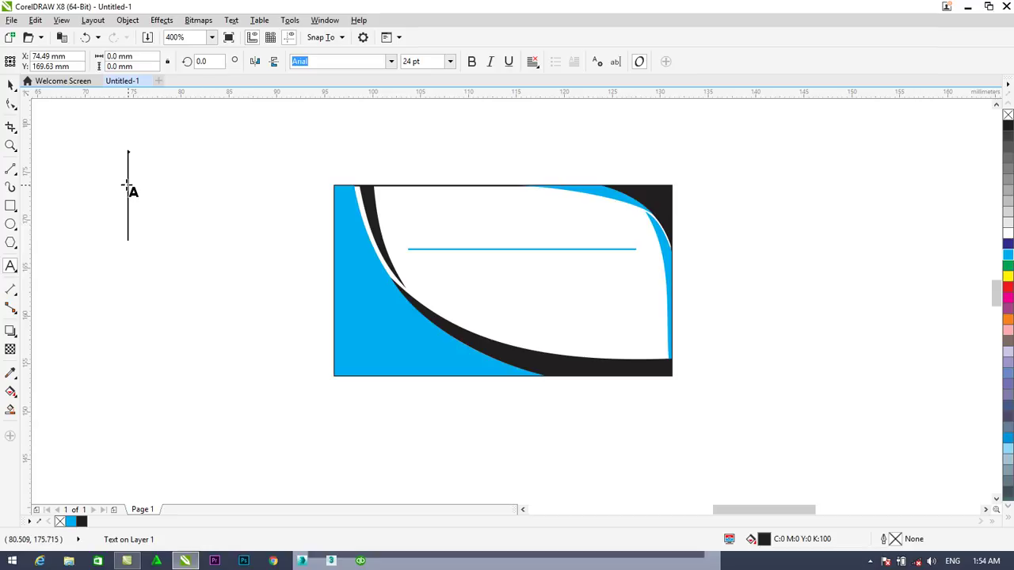
pyautogui.click(454, 65)
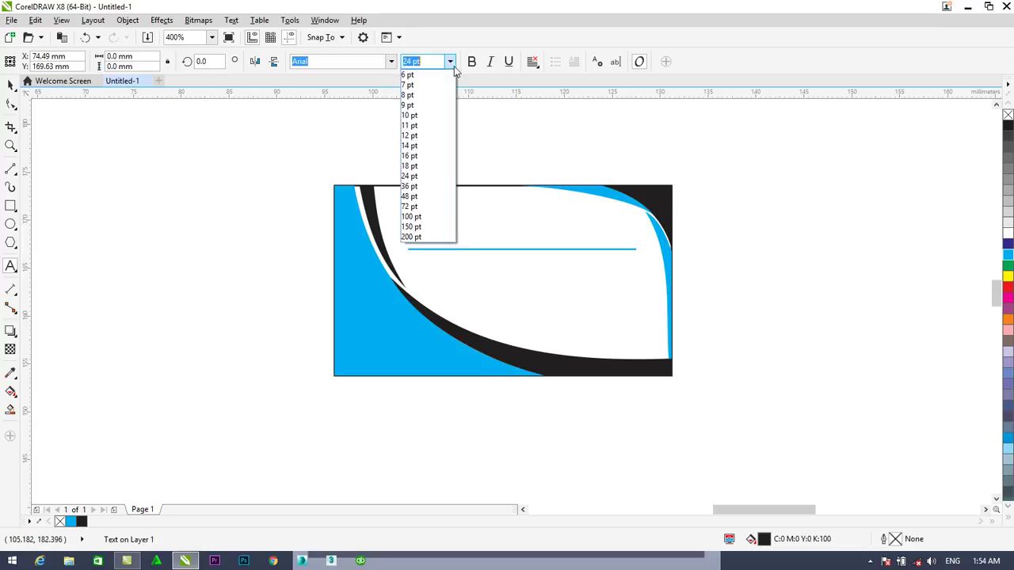
pyautogui.click(422, 75)
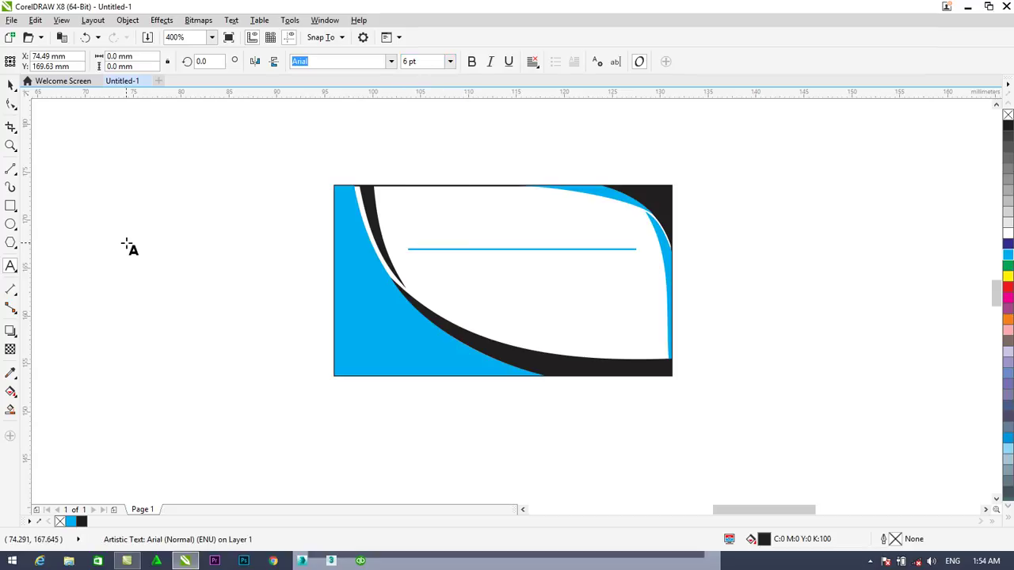
pyautogui.write('Busi')
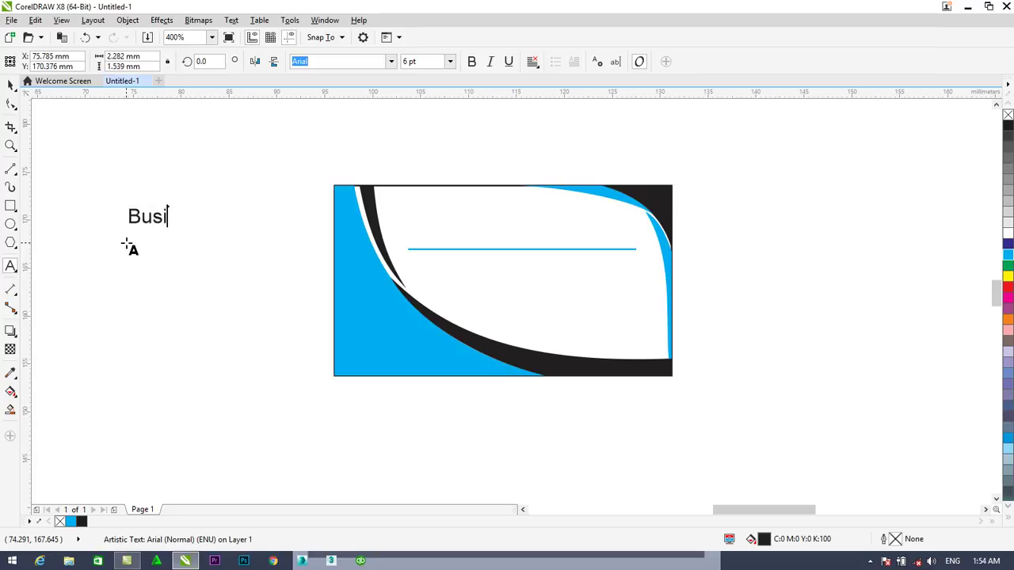
pyautogui.write('ness Card')
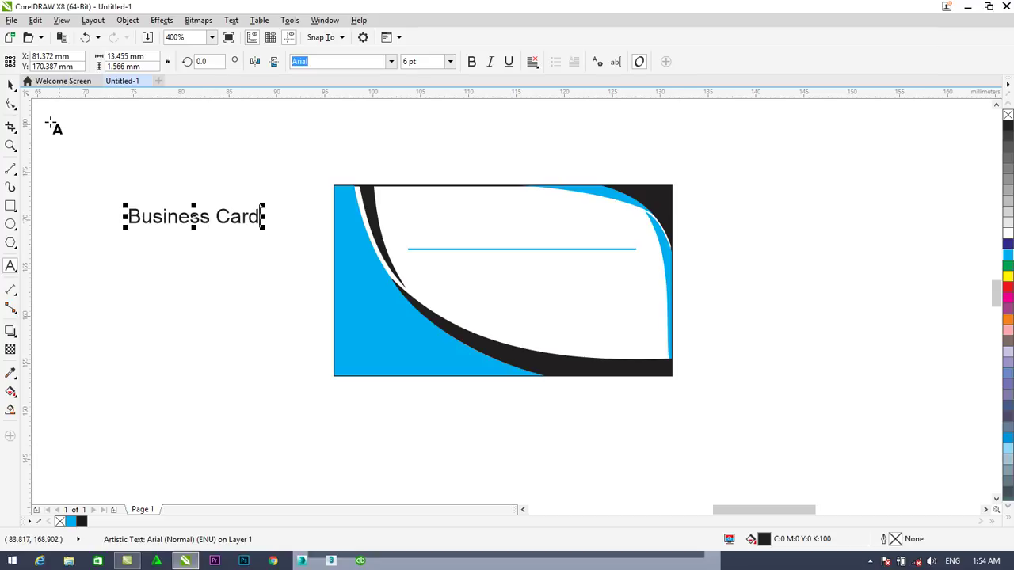
pyautogui.moveTo(168, 219); pyautogui.dragTo(877, 203)
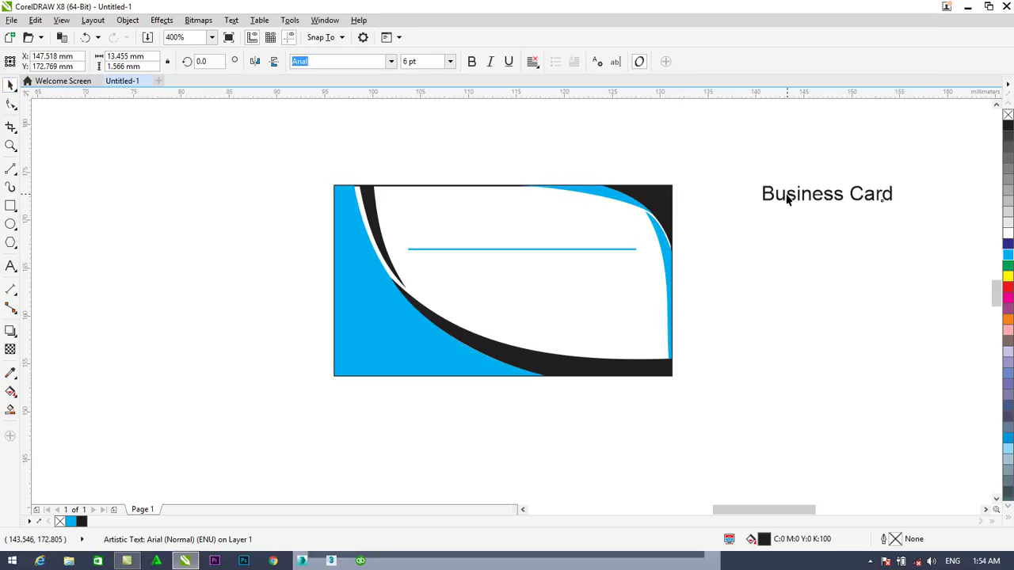
pyautogui.click(10, 266)
pyautogui.click(897, 193)
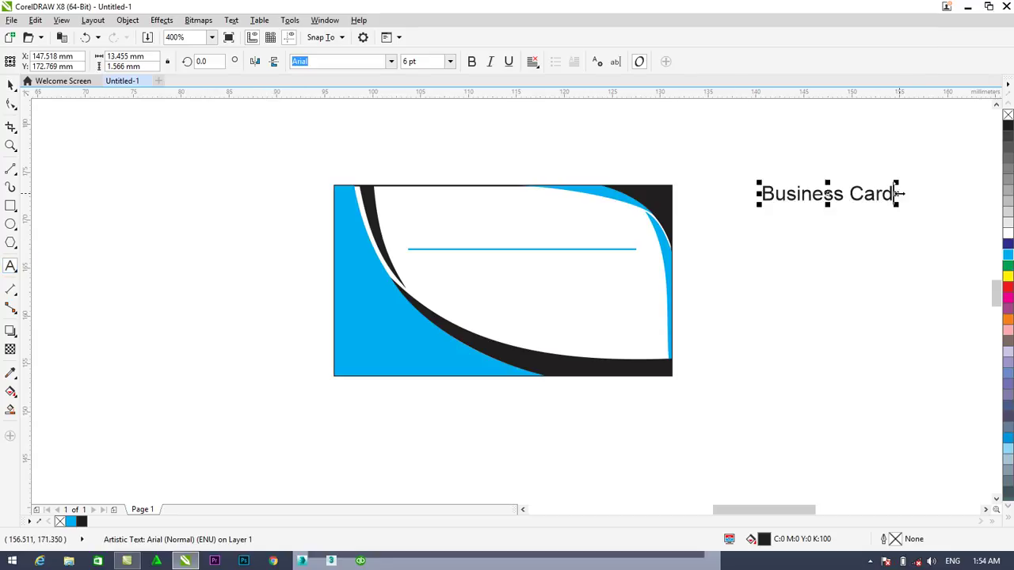
pyautogui.moveTo(893, 193); pyautogui.dragTo(758, 193)
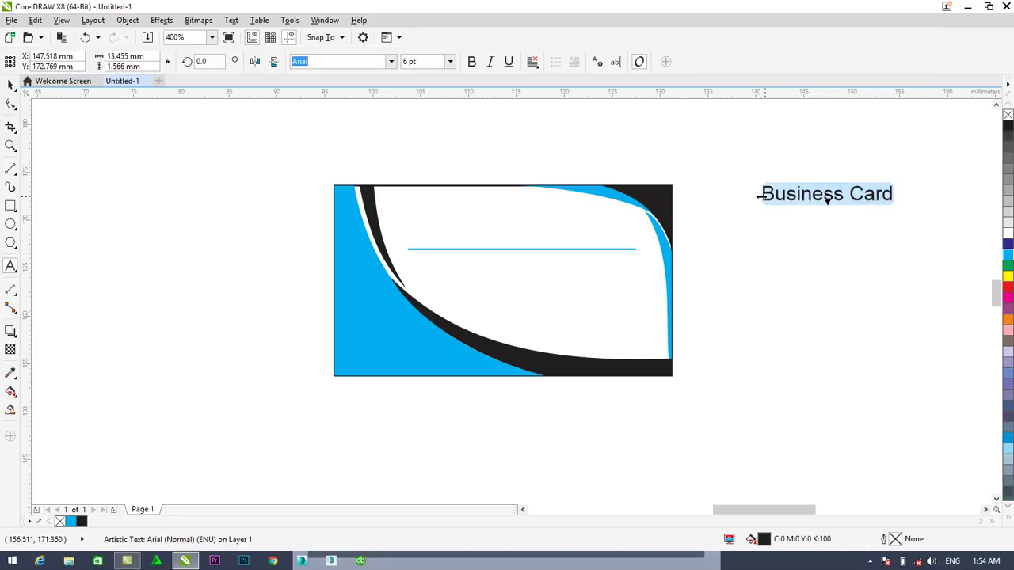
# Set the heading in Bauhaus 93 and colour the word 'Card' green
pyautogui.click(392, 62)
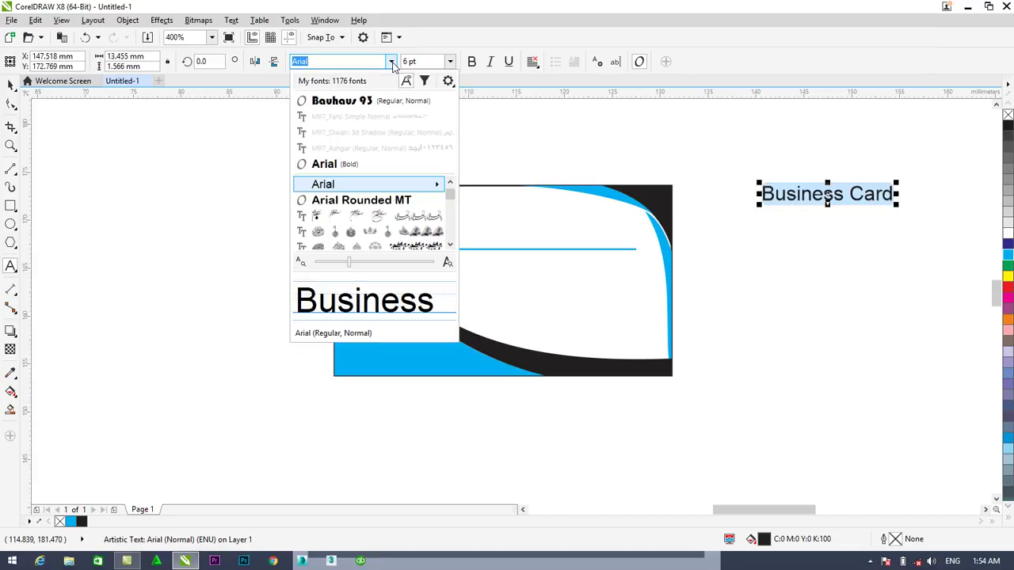
pyautogui.click(354, 107)
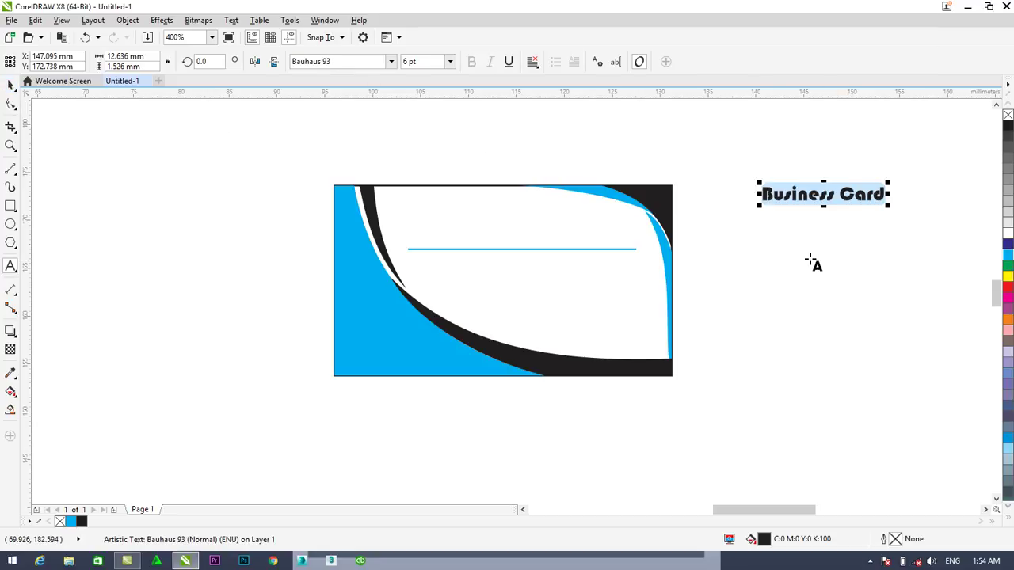
pyautogui.click(840, 194)
pyautogui.doubleClick(855, 195)
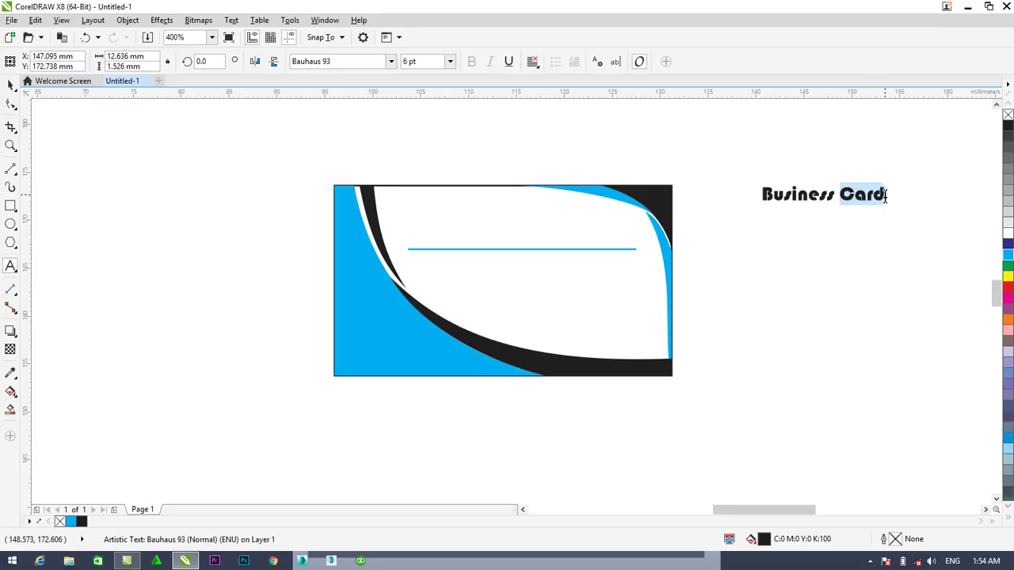
pyautogui.click(1008, 267)
pyautogui.click(797, 194)
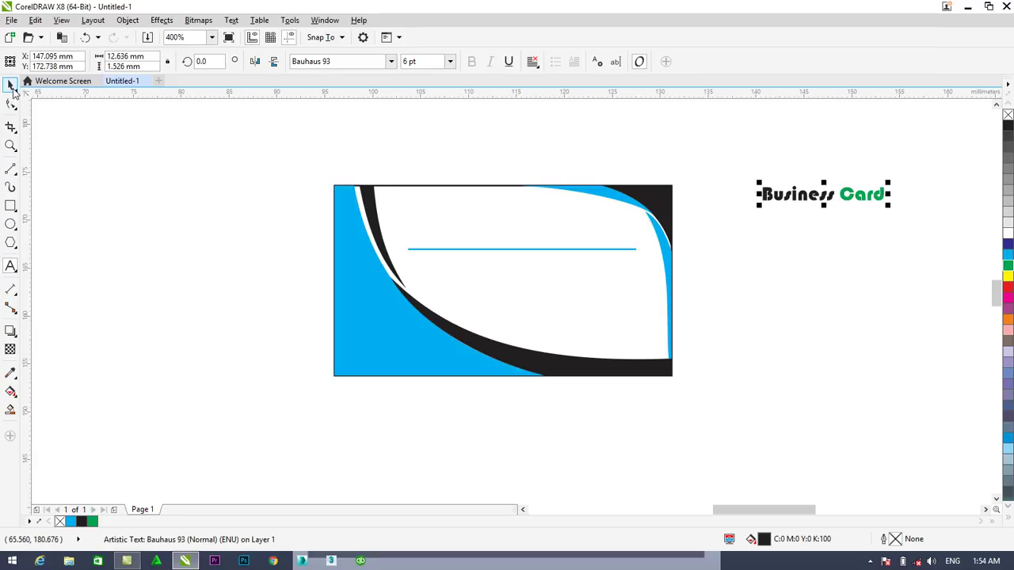
# Move the 'Business Card' heading onto the card, resting on the blue line
pyautogui.moveTo(804, 198); pyautogui.dragTo(460, 243)
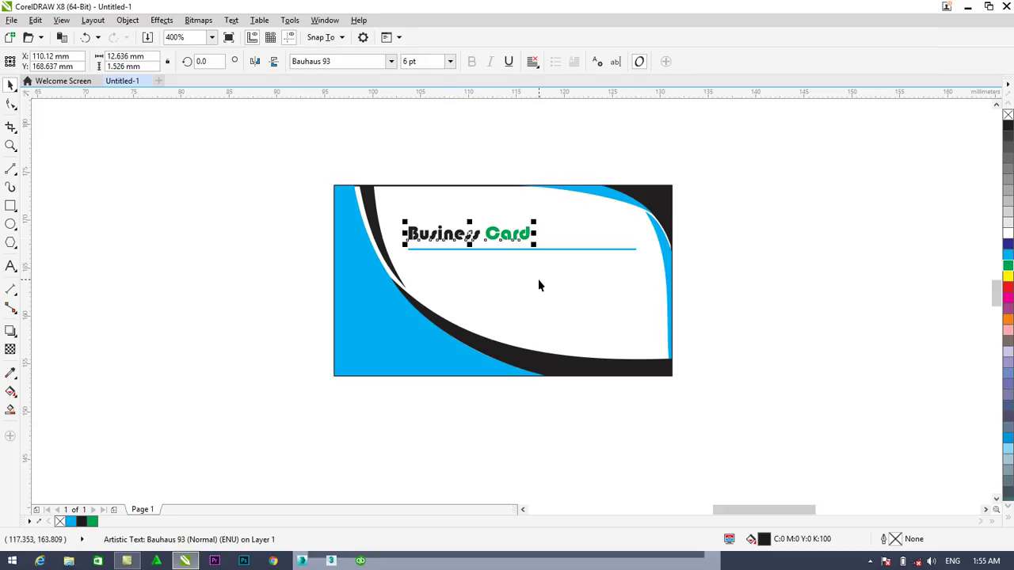
pyautogui.press('Down')
pyautogui.press('Down')
pyautogui.press('Down')
pyautogui.press('Down')
pyautogui.press('Down')
pyautogui.press('Down')
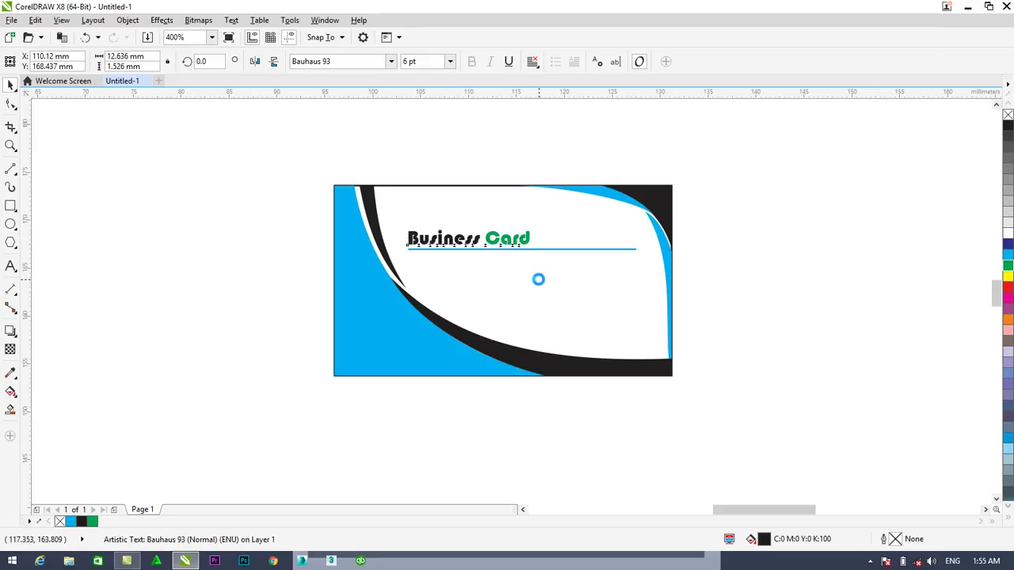
pyautogui.click(823, 288)
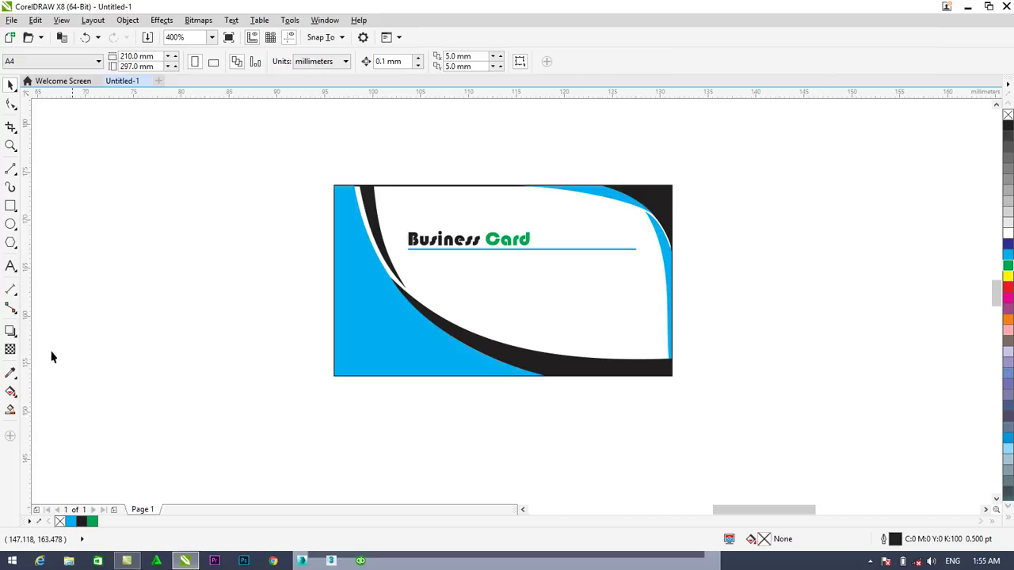
# Duplicate the 'Business Card' heading with Ctrl+D and move the copy below the blue line
pyautogui.click(10, 267)
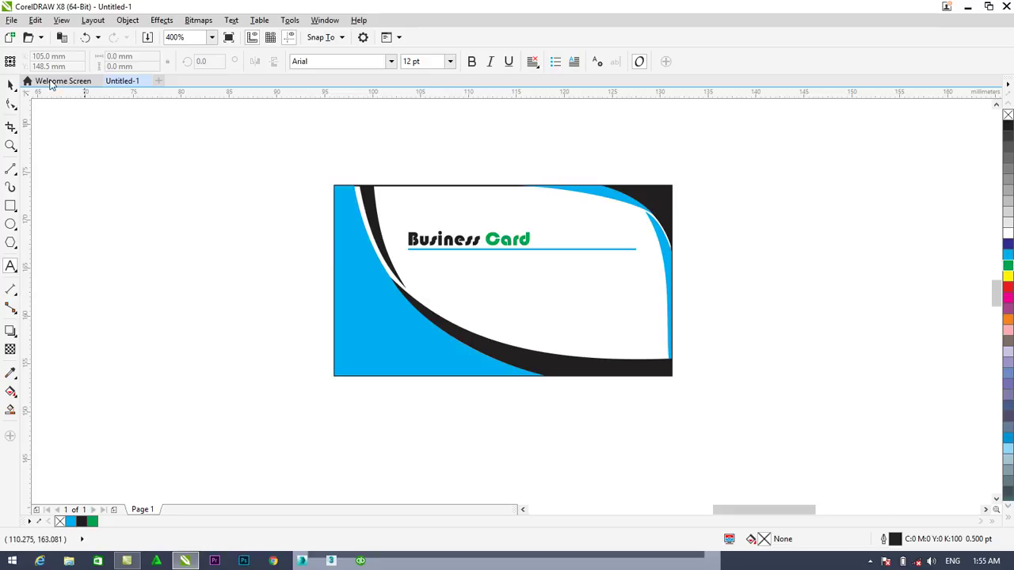
pyautogui.click(11, 85)
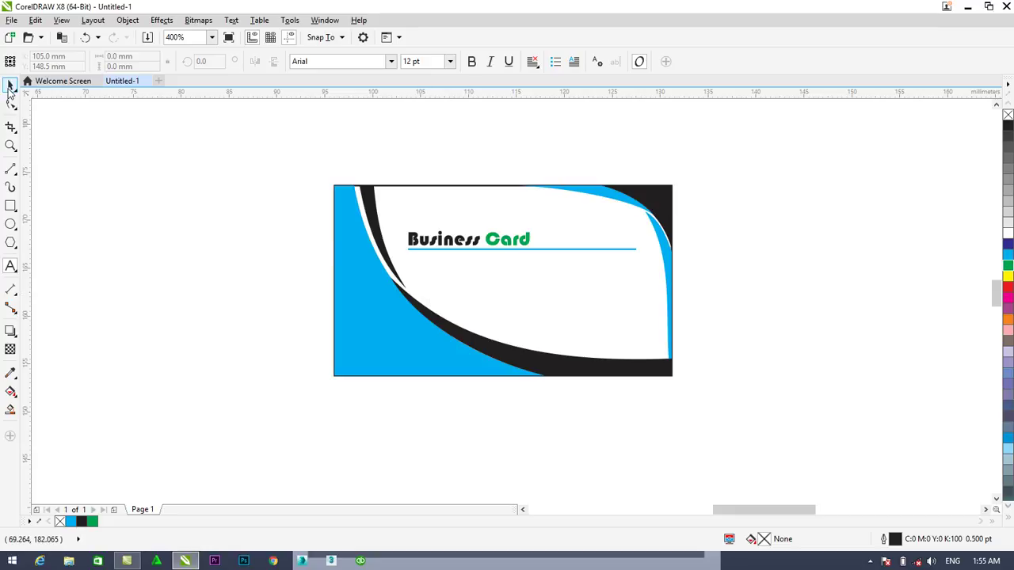
pyautogui.click(446, 239)
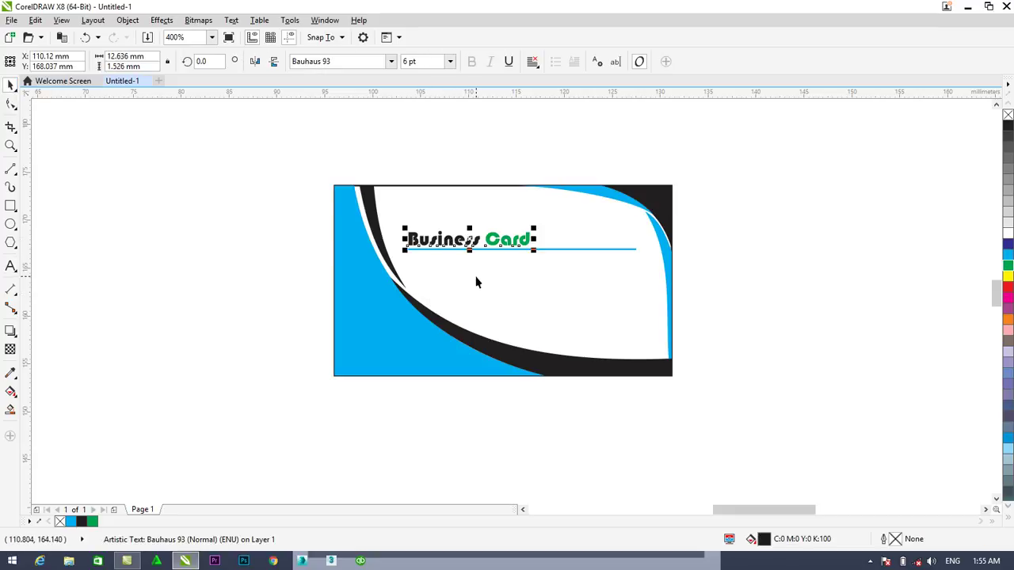
pyautogui.hotkey('ctrl', 'd')
pyautogui.moveTo(495, 191); pyautogui.dragTo(498, 265)
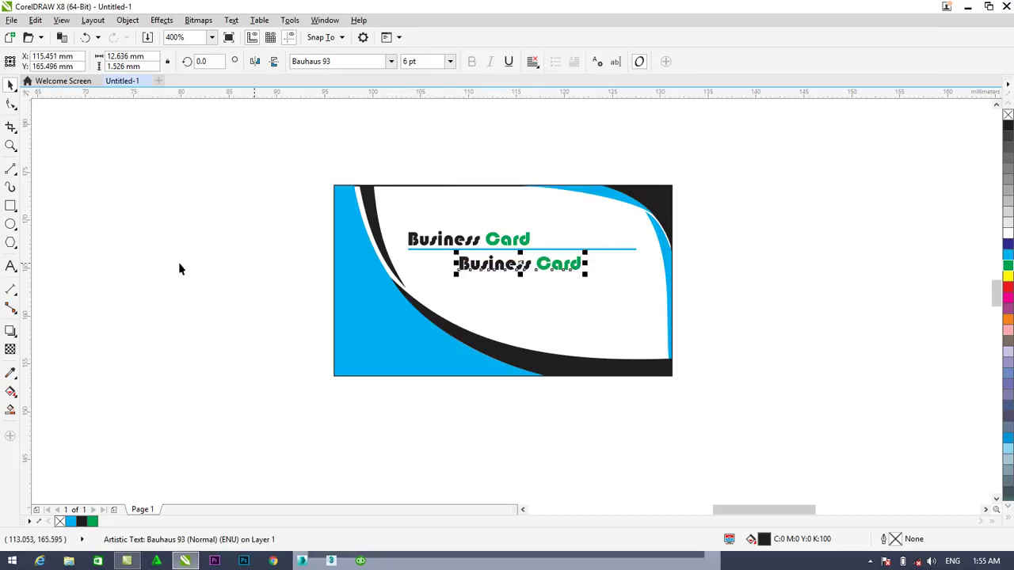
# Replace the duplicate's text with a person's name and shift it slightly left
pyautogui.click(11, 266)
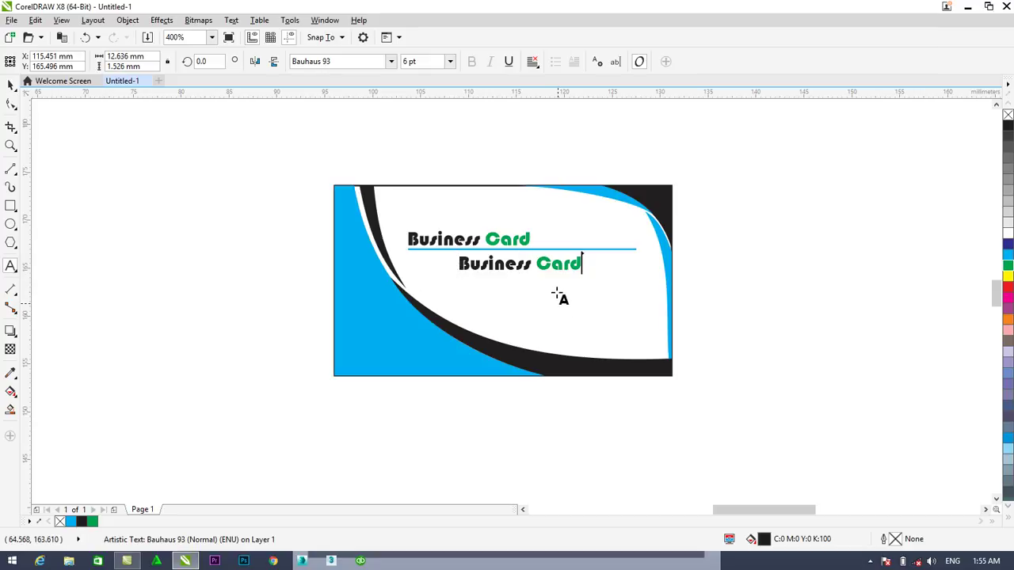
pyautogui.moveTo(583, 265); pyautogui.dragTo(462, 264)
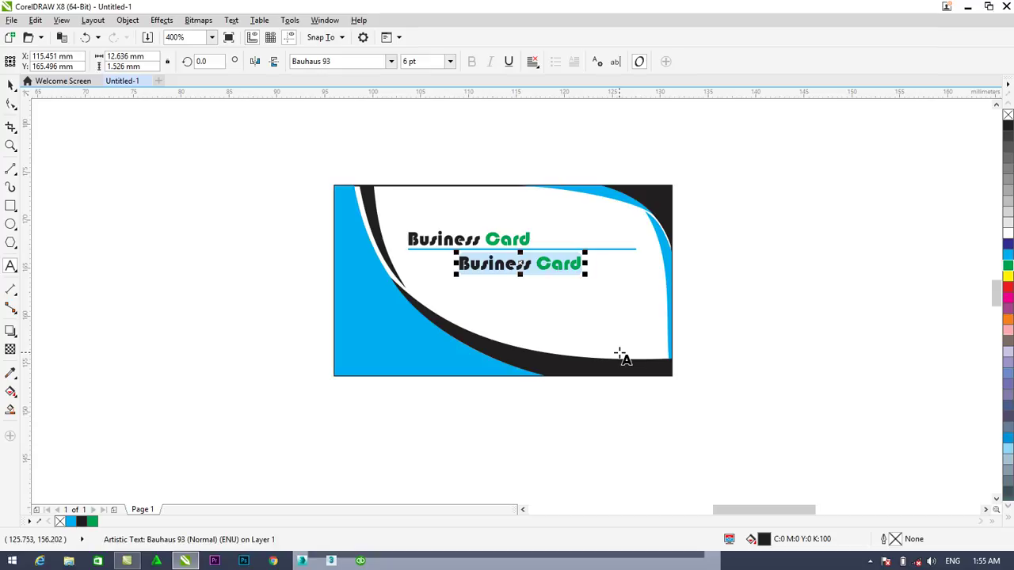
pyautogui.write('Ahmad F')
pyautogui.press('BackSpace')
pyautogui.write('Fa')
pyautogui.press('BackSpace')
pyautogui.press('BackSpace')
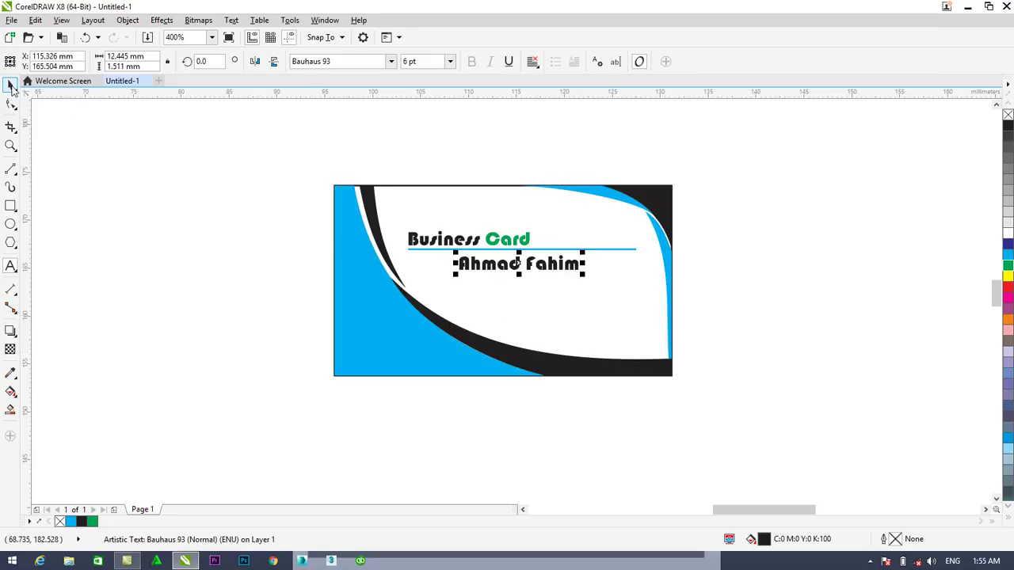
pyautogui.moveTo(495, 268); pyautogui.dragTo(493, 269)
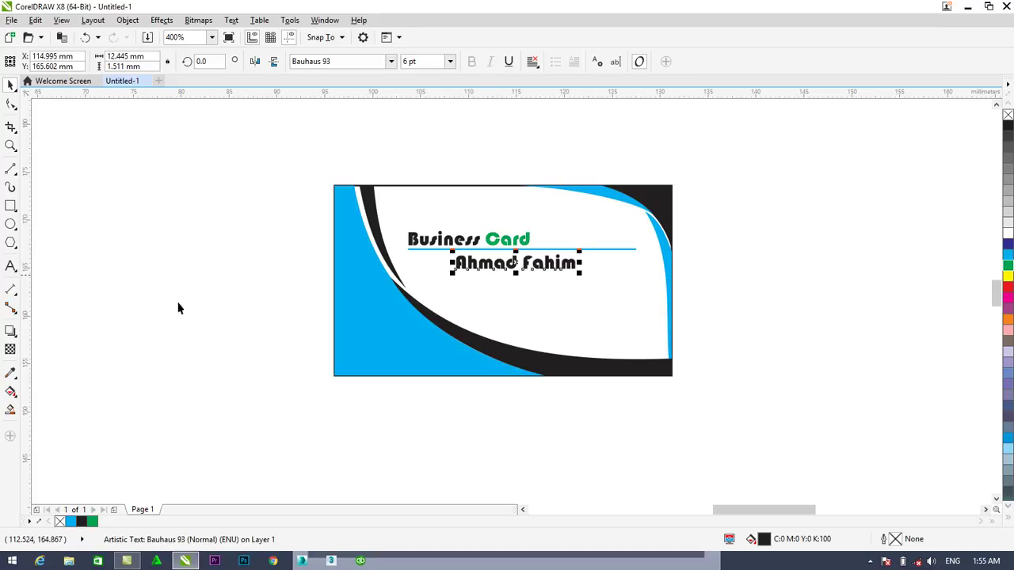
# Change the name line below the blue rule to read 'Graphic Designer'
pyautogui.click(12, 266)
pyautogui.click(576, 264)
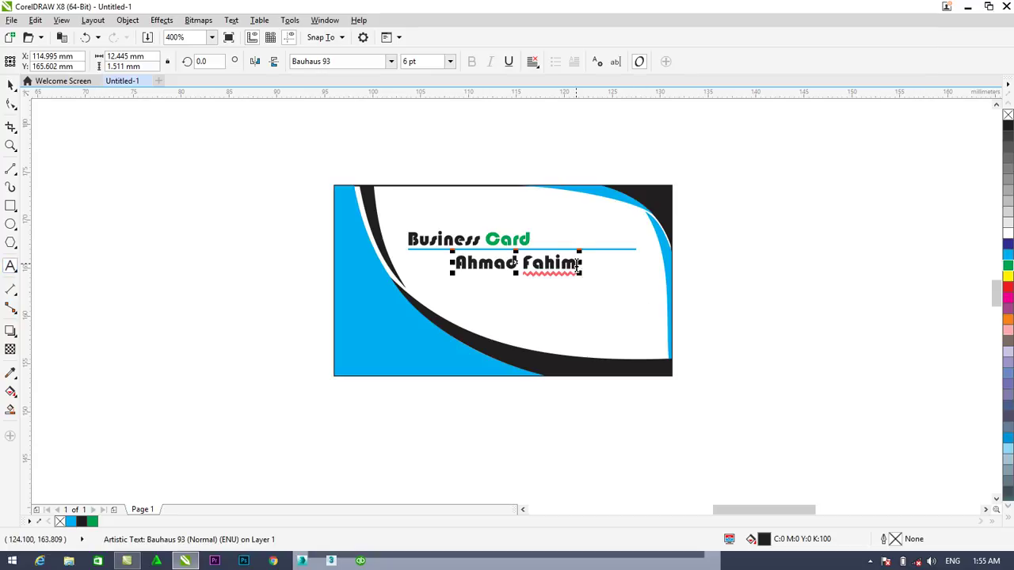
pyautogui.moveTo(443, 256); pyautogui.dragTo(582, 263)
pyautogui.write('Graphic Desi')
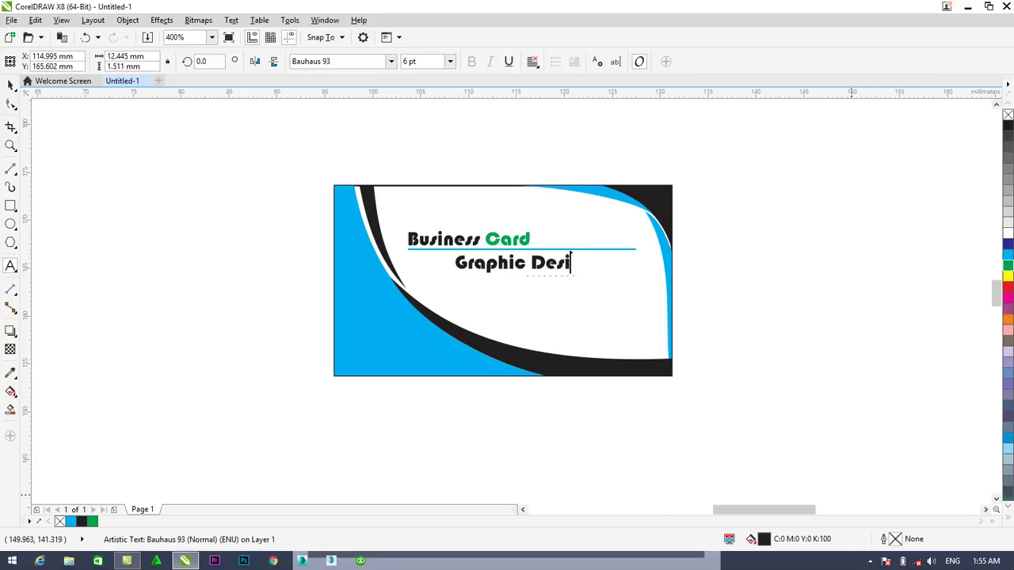
pyautogui.write('gner')
pyautogui.click(11, 85)
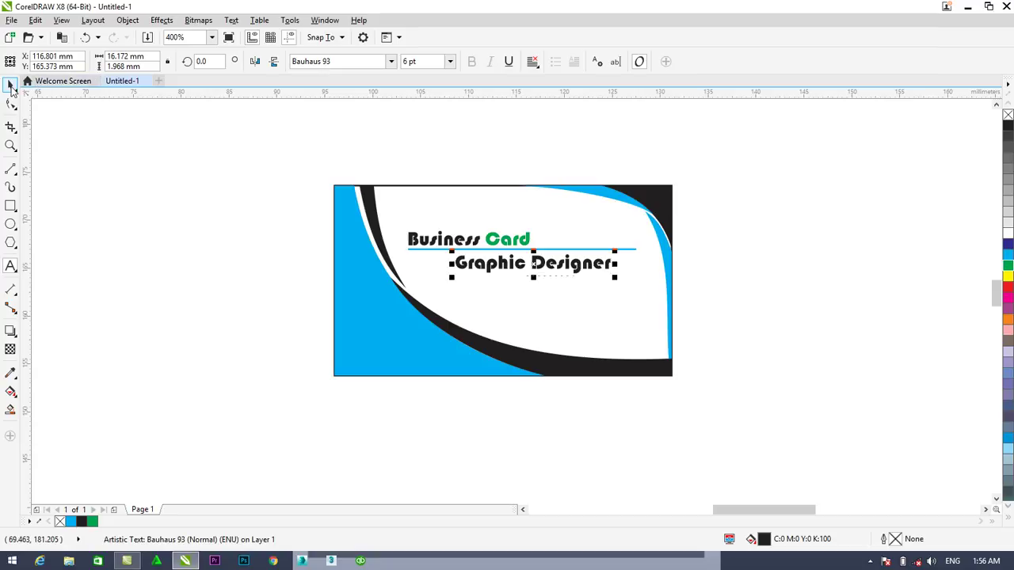
# Place a copy of the 'Business Card' heading near the card's top edge
pyautogui.hotkey('ctrl', 'space')
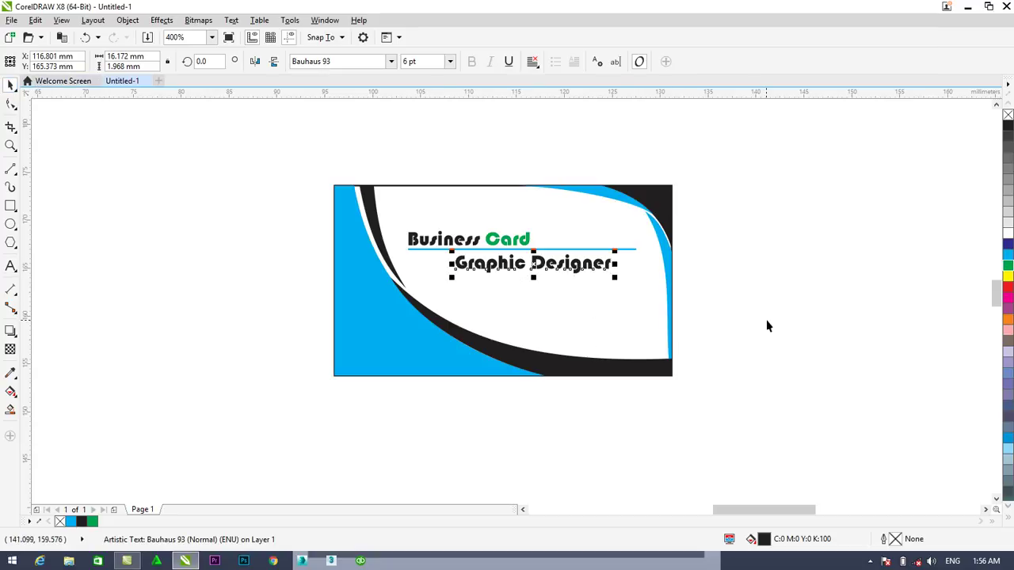
pyautogui.click(450, 239)
pyautogui.moveTo(449, 240); pyautogui.dragTo(456, 216)
# Replace the top heading copy's text with 'Ahmadian Co.' and ignore its spelling warning
pyautogui.click(10, 266)
pyautogui.click(523, 206)
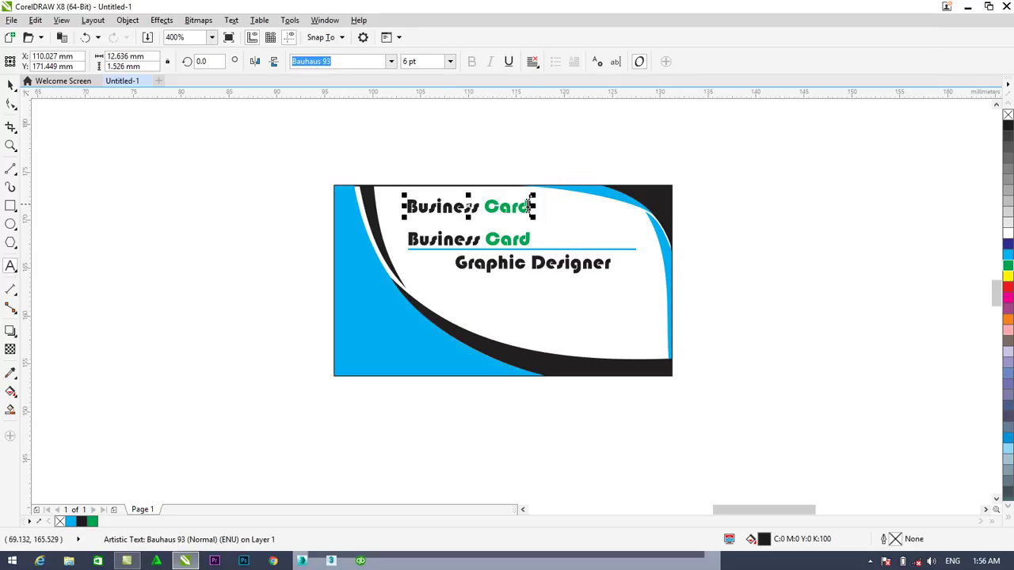
pyautogui.moveTo(526, 207); pyautogui.dragTo(393, 208)
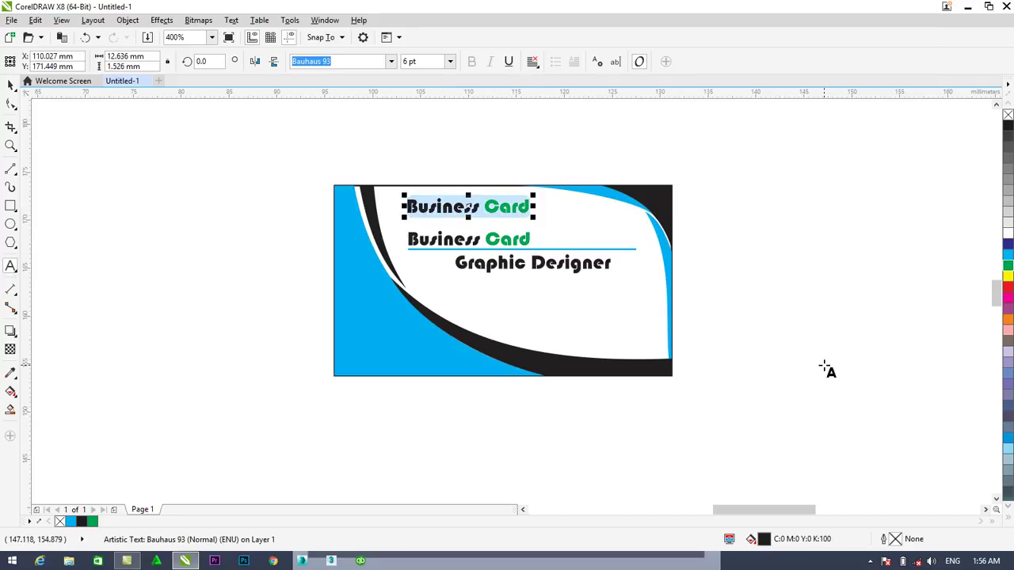
pyautogui.write('Ah')
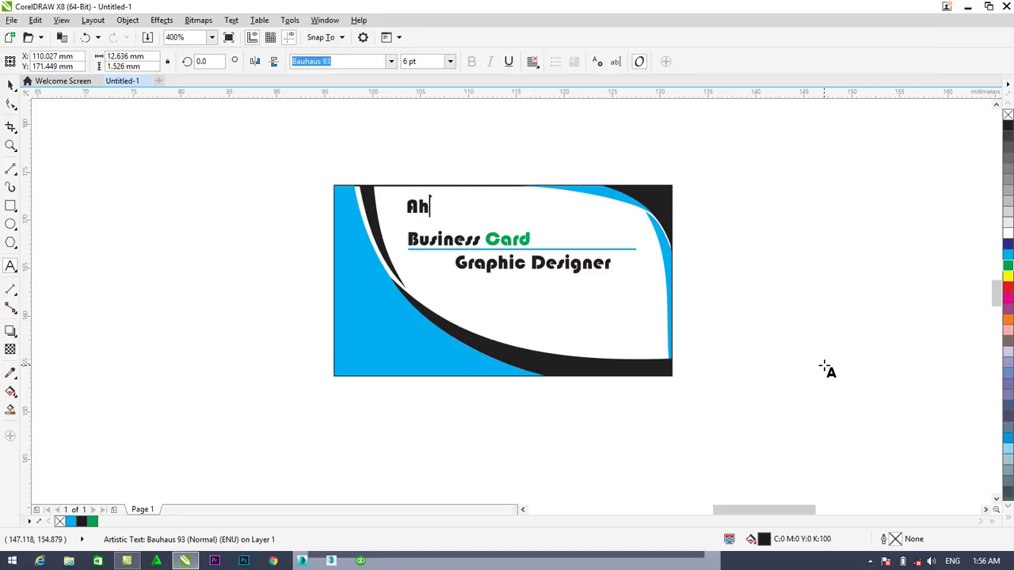
pyautogui.write('madi')
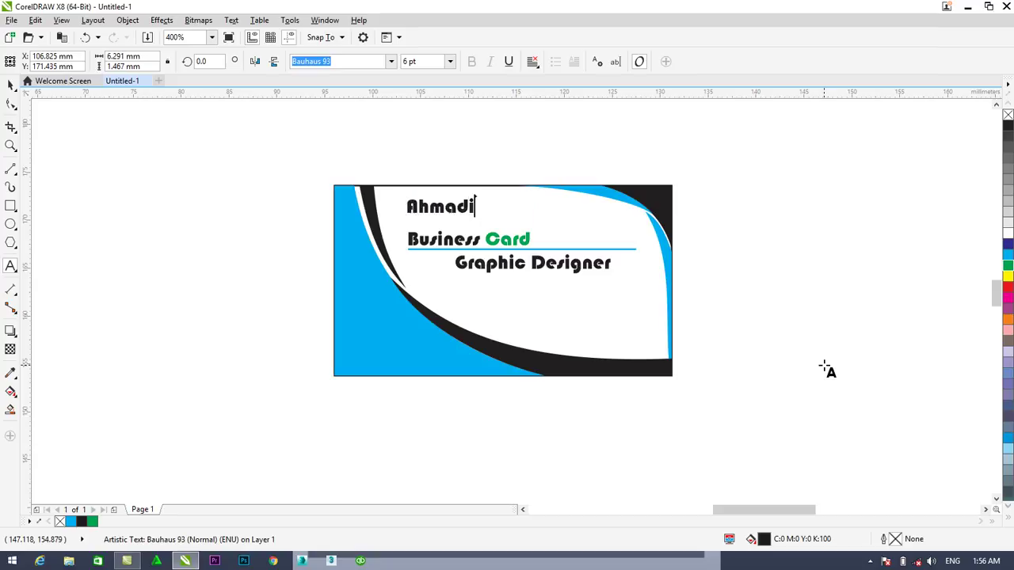
pyautogui.write('an Co.')
pyautogui.click(431, 208)
pyautogui.rightClick(434, 216)
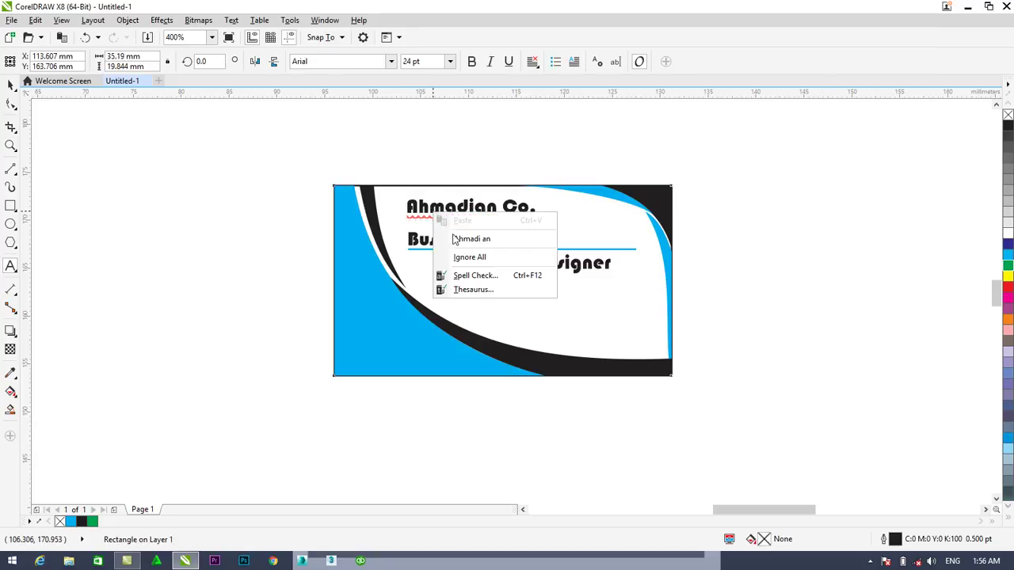
pyautogui.click(460, 257)
# Colour 'Ahmadian Co.' red and move it slightly lower on the card
pyautogui.click(10, 85)
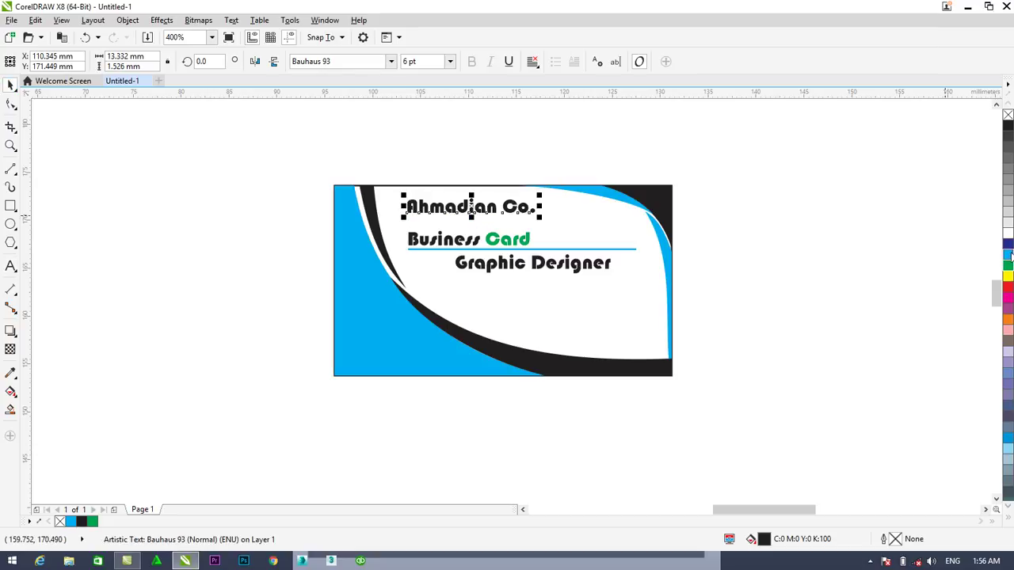
pyautogui.click(1007, 291)
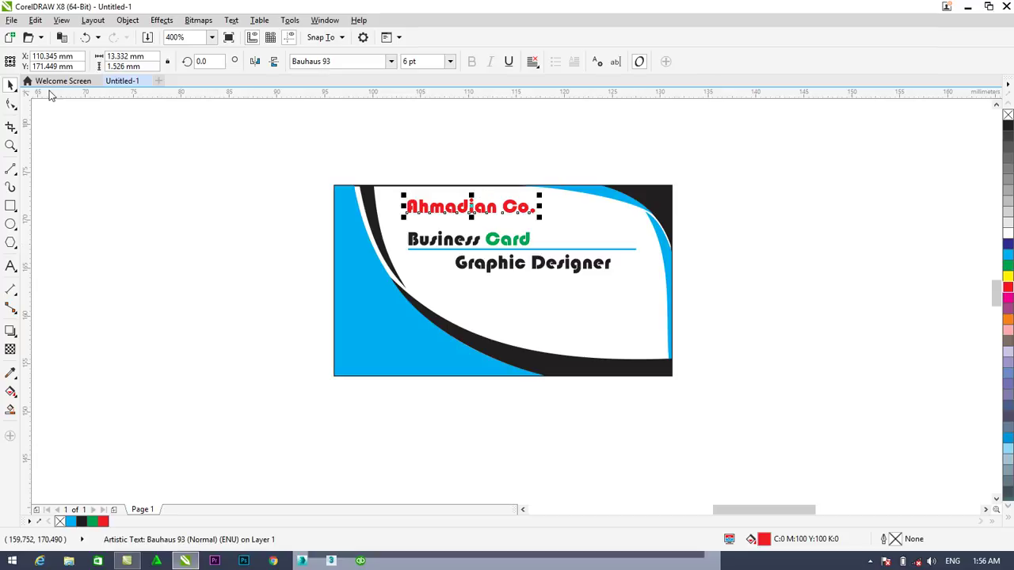
pyautogui.moveTo(438, 212); pyautogui.dragTo(439, 219)
pyautogui.click(800, 378)
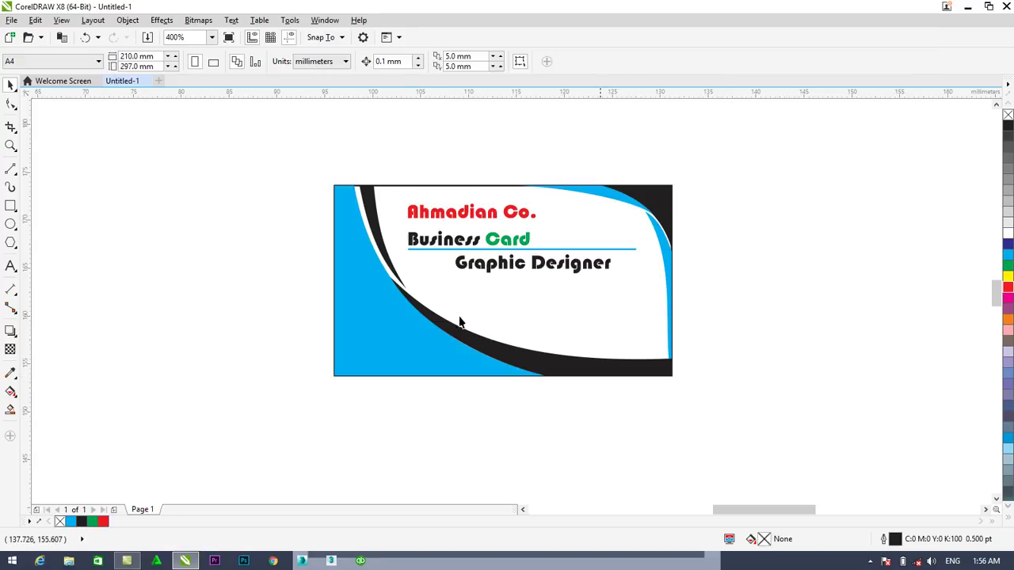
# Start an import and browse to Designs > Downloaded Photos > Email Signs
pyautogui.rightClick(106, 252)
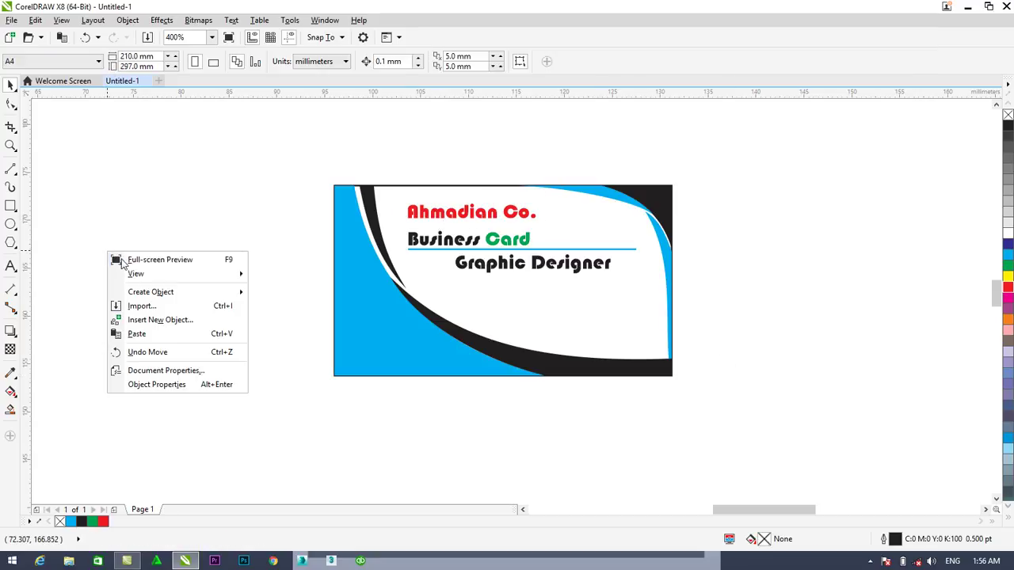
pyautogui.click(162, 305)
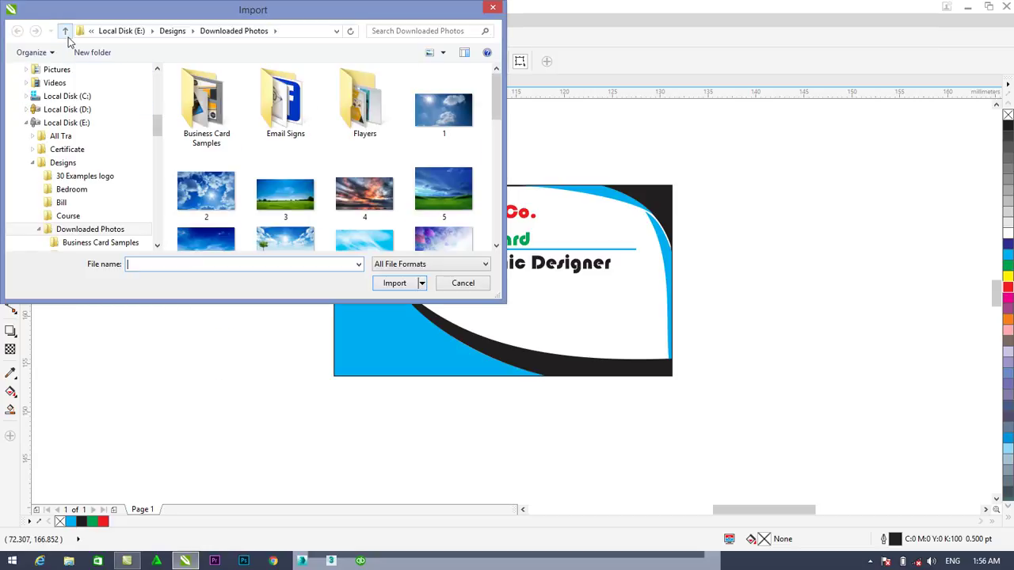
pyautogui.click(65, 31)
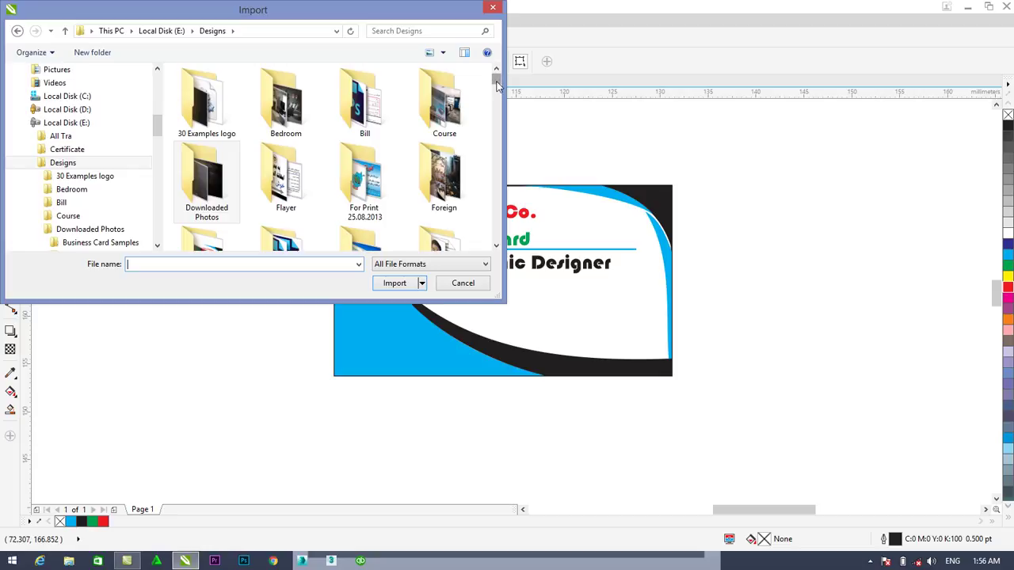
pyautogui.moveTo(496, 85); pyautogui.dragTo(494, 89)
pyautogui.click(456, 186)
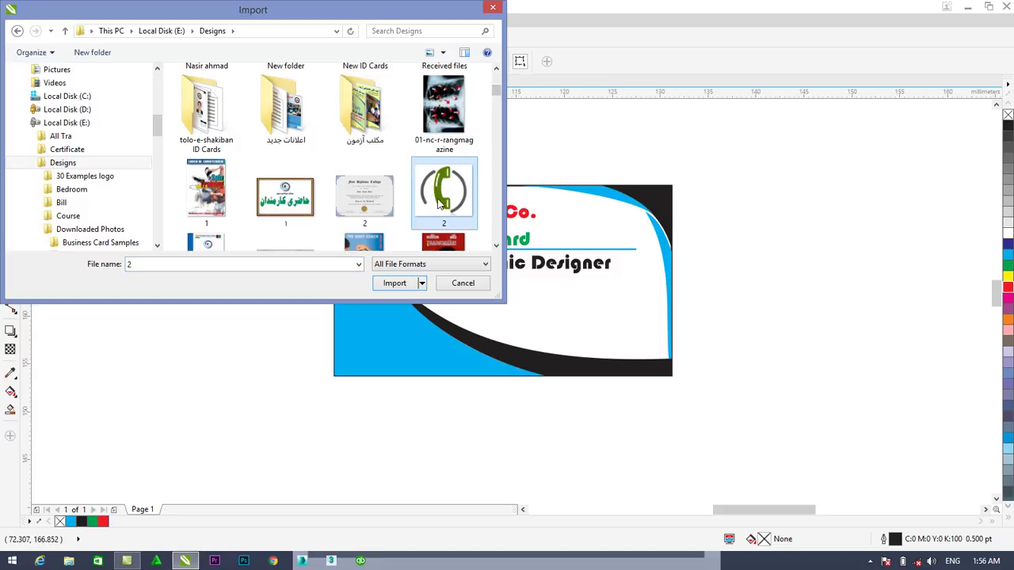
pyautogui.scroll(-10, 498, 248)
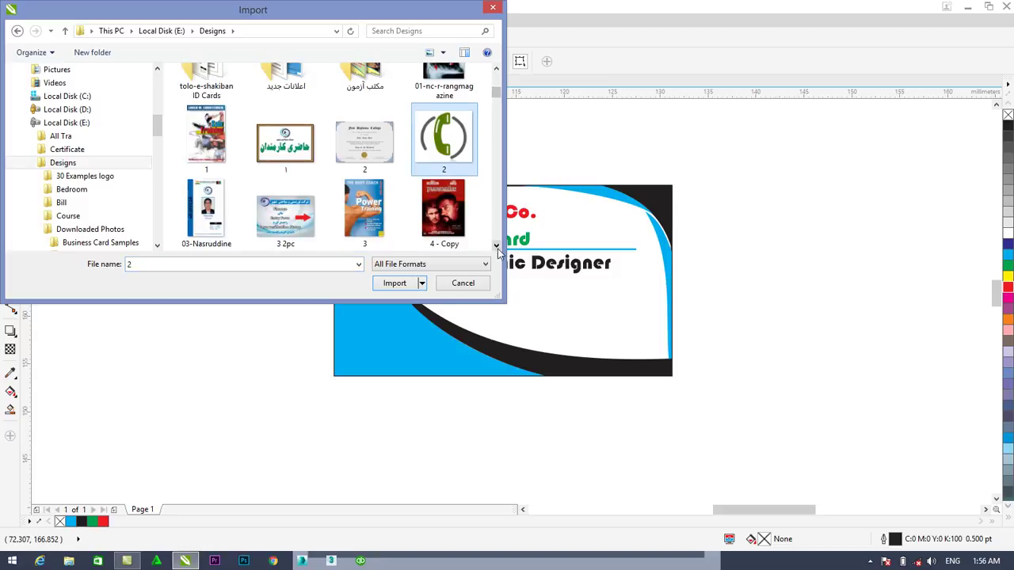
pyautogui.scroll(-5, 498, 248)
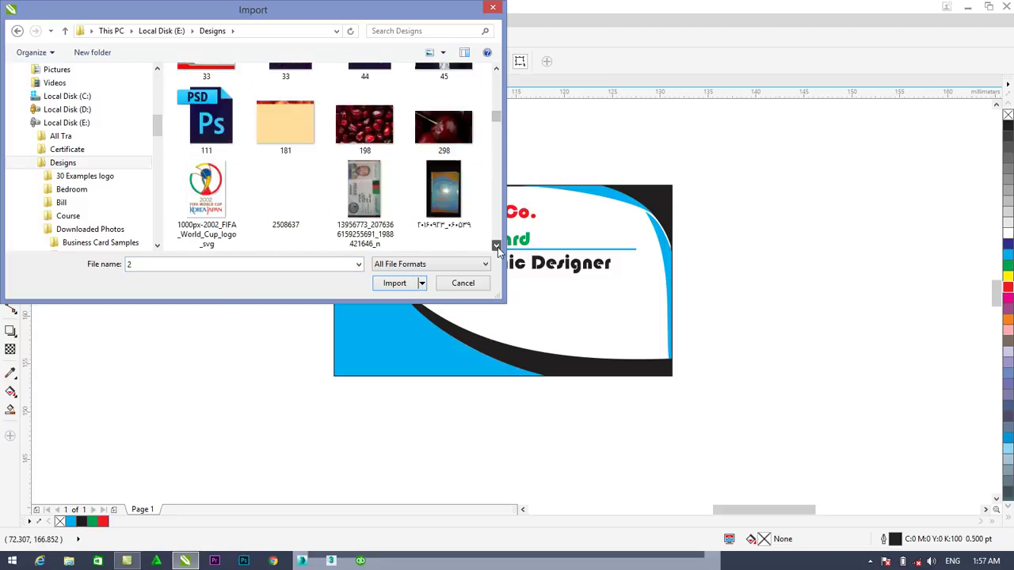
pyautogui.click(65, 32)
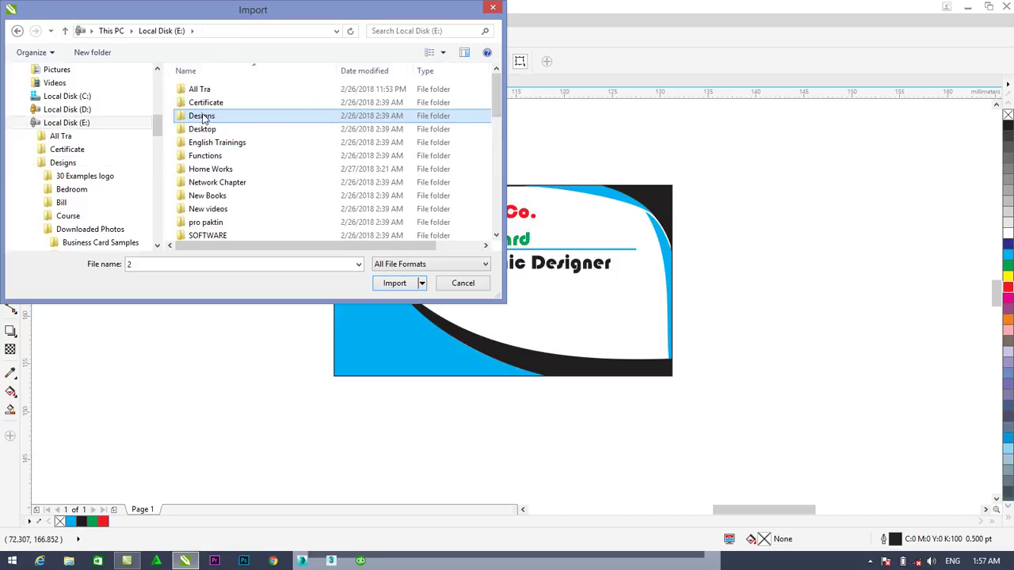
pyautogui.doubleClick(203, 117)
pyautogui.doubleClick(226, 194)
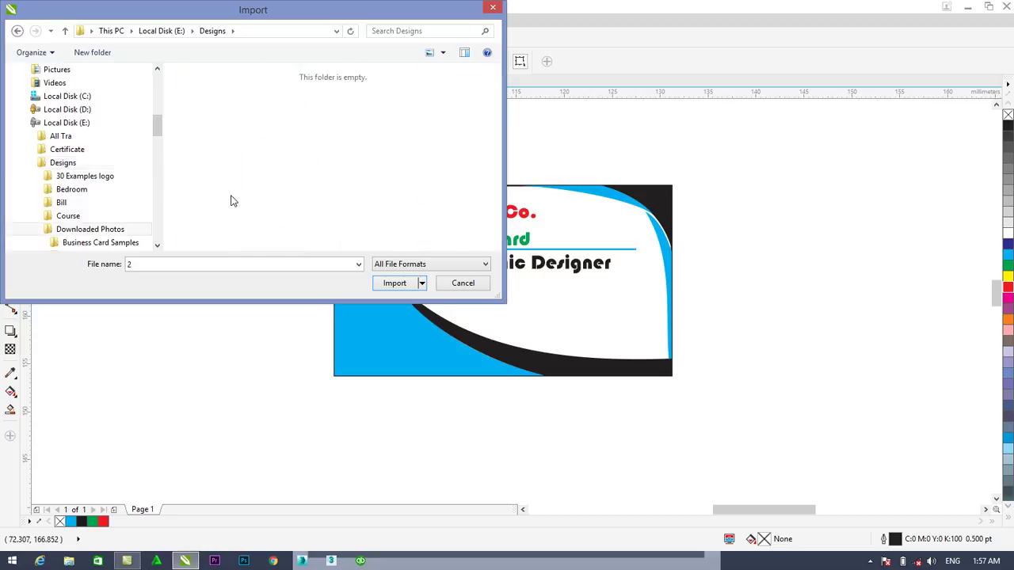
pyautogui.doubleClick(292, 128)
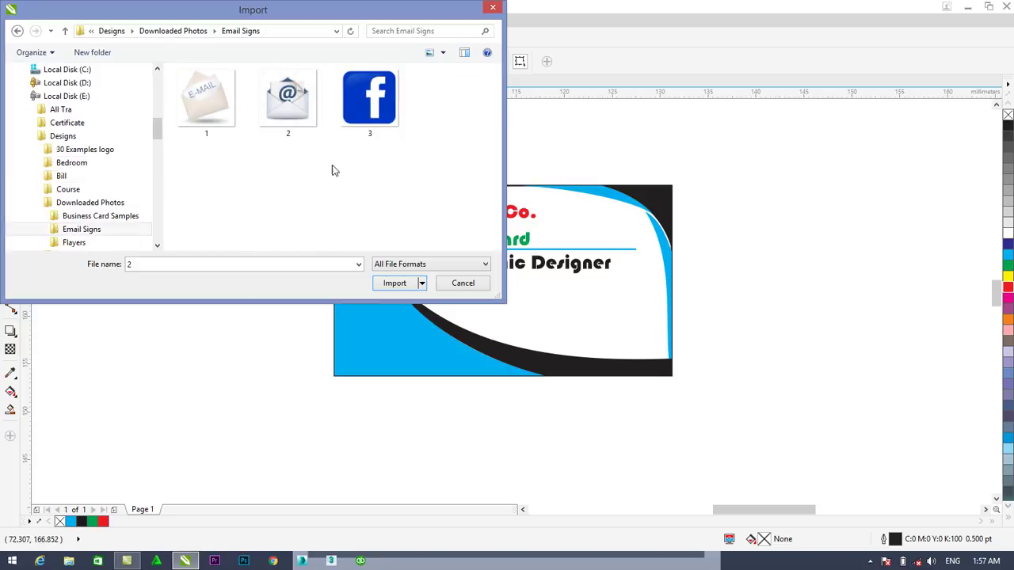
# Import e-mail image 1 and Facebook image 3, placing them left of the card
pyautogui.click(352, 119)
pyautogui.keyDown('ctrl'); pyautogui.click(295, 111); pyautogui.keyUp('ctrl')
pyautogui.keyDown('ctrl'); pyautogui.click(200, 113); pyautogui.keyUp('ctrl')
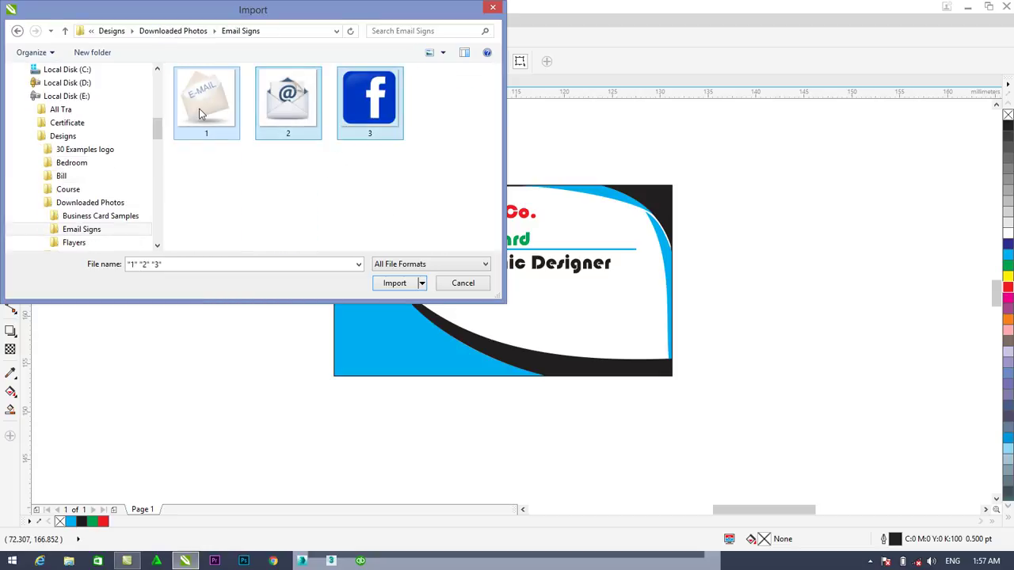
pyautogui.click(212, 119)
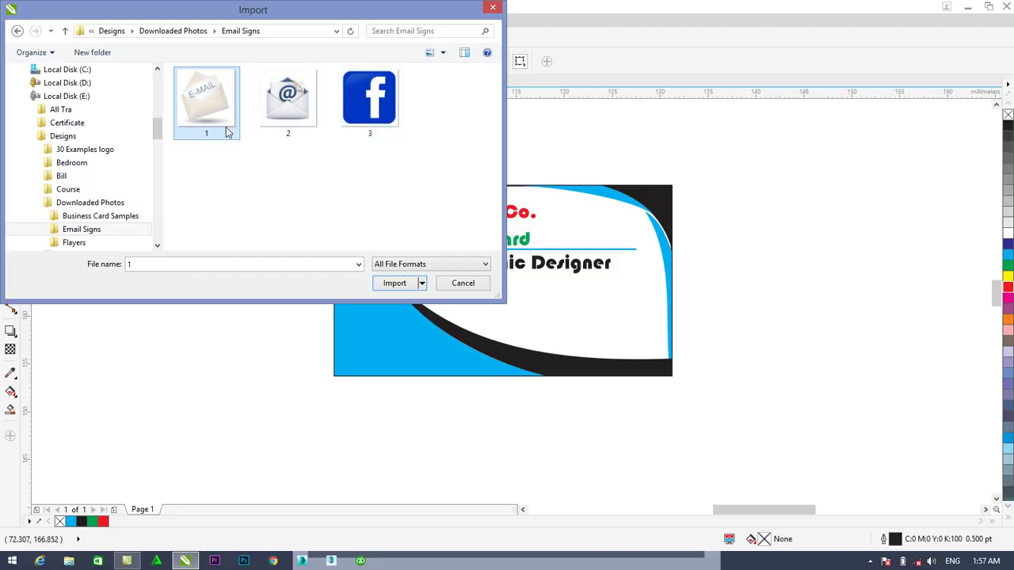
pyautogui.keyDown('ctrl'); pyautogui.click(385, 125); pyautogui.keyUp('ctrl')
pyautogui.click(394, 283)
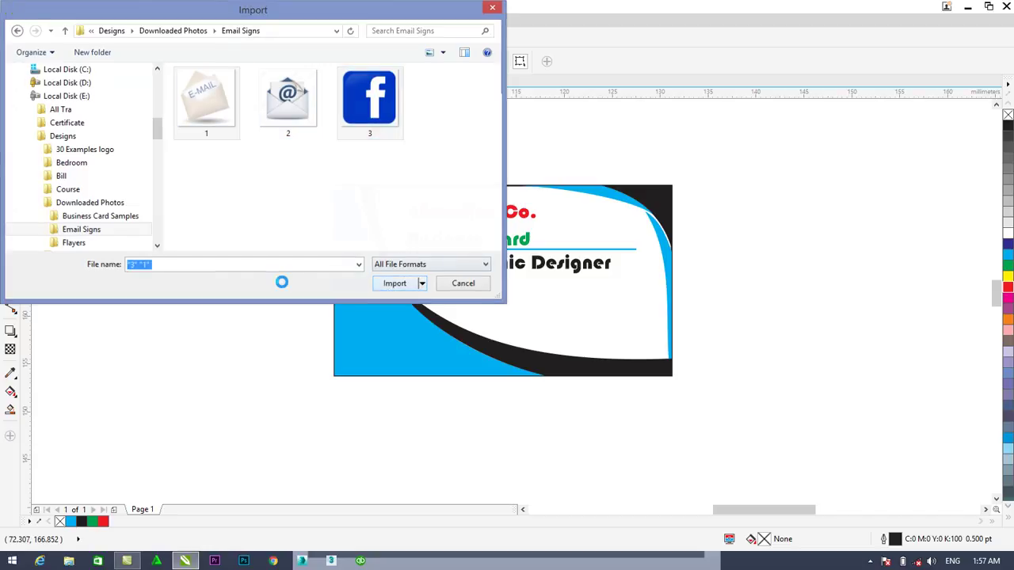
pyautogui.click(113, 204)
pyautogui.moveTo(113, 290); pyautogui.dragTo(202, 373)
pyautogui.click(204, 249)
pyautogui.click(36, 19)
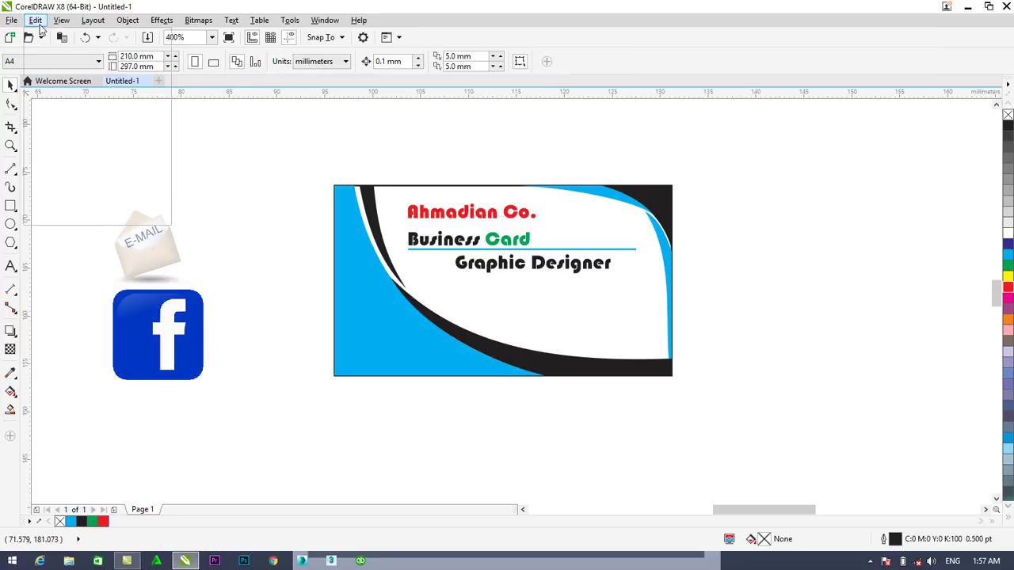
pyautogui.click(224, 167)
# Import the round phone image 'images (2)' from the Designs folder with Ctrl+I
pyautogui.rightClick(254, 235)
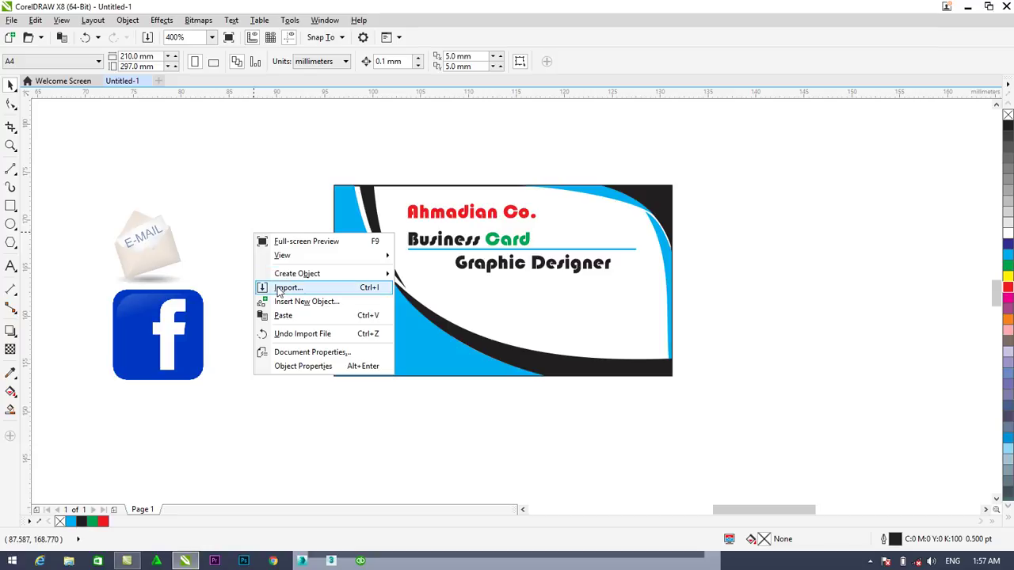
pyautogui.click(192, 180)
pyautogui.hotkey('ctrl', 'i')
pyautogui.click(65, 32)
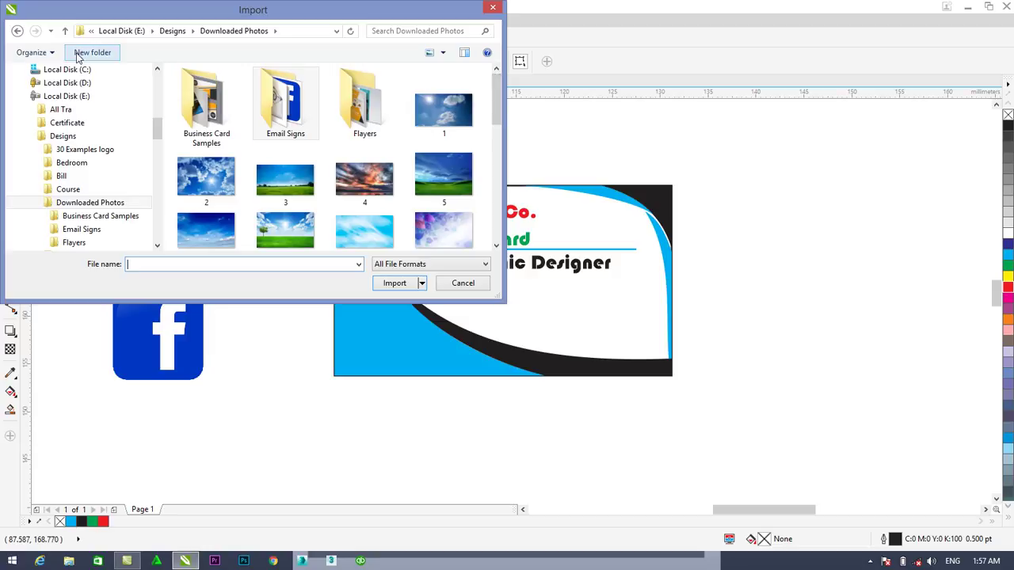
pyautogui.click(65, 31)
pyautogui.moveTo(498, 84); pyautogui.dragTo(497, 174)
pyautogui.click(444, 194)
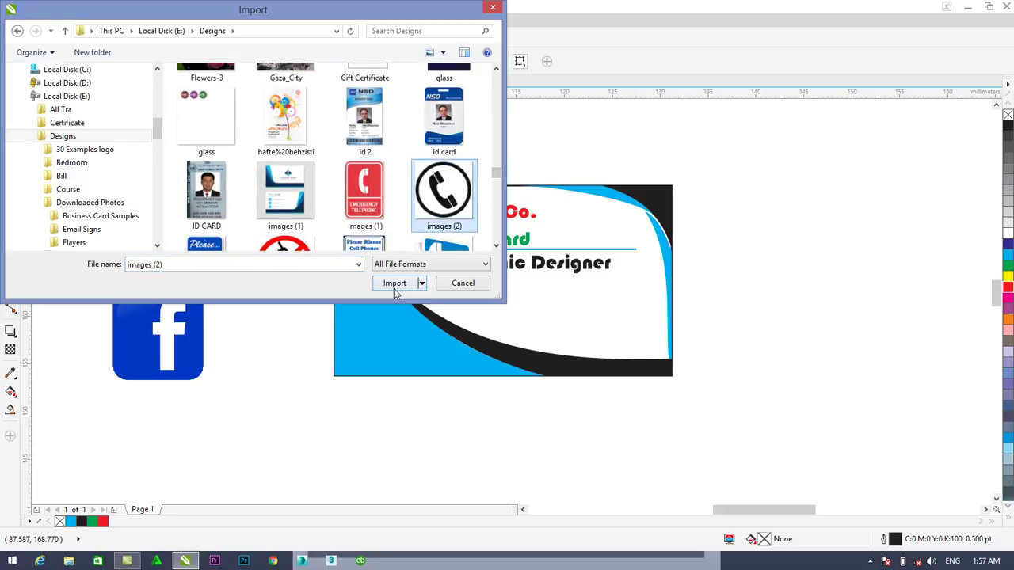
pyautogui.click(395, 285)
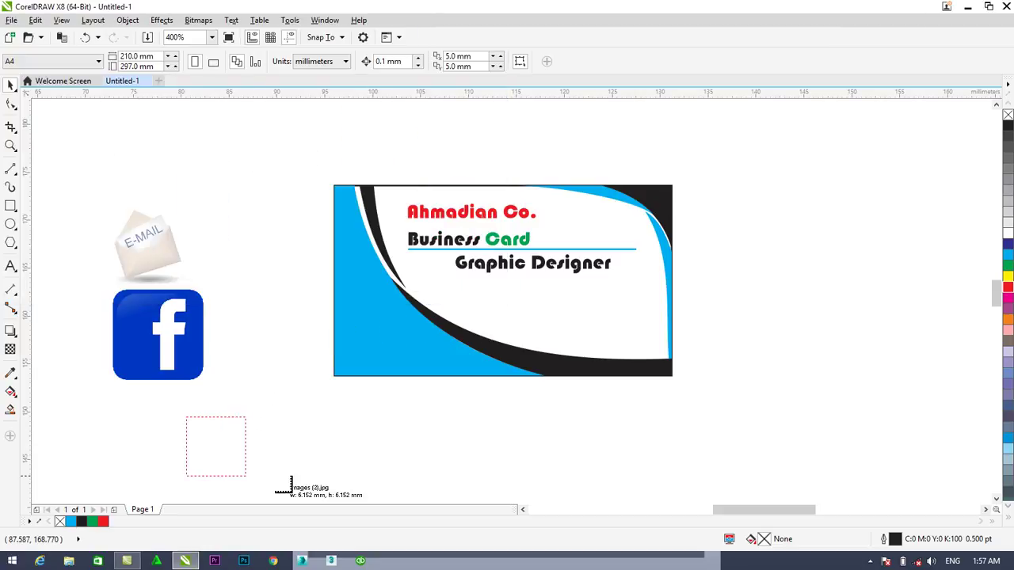
# Place the phone icon below the Facebook image and shrink it slightly
pyautogui.moveTo(287, 483); pyautogui.dragTo(231, 475)
pyautogui.moveTo(240, 428); pyautogui.dragTo(229, 434)
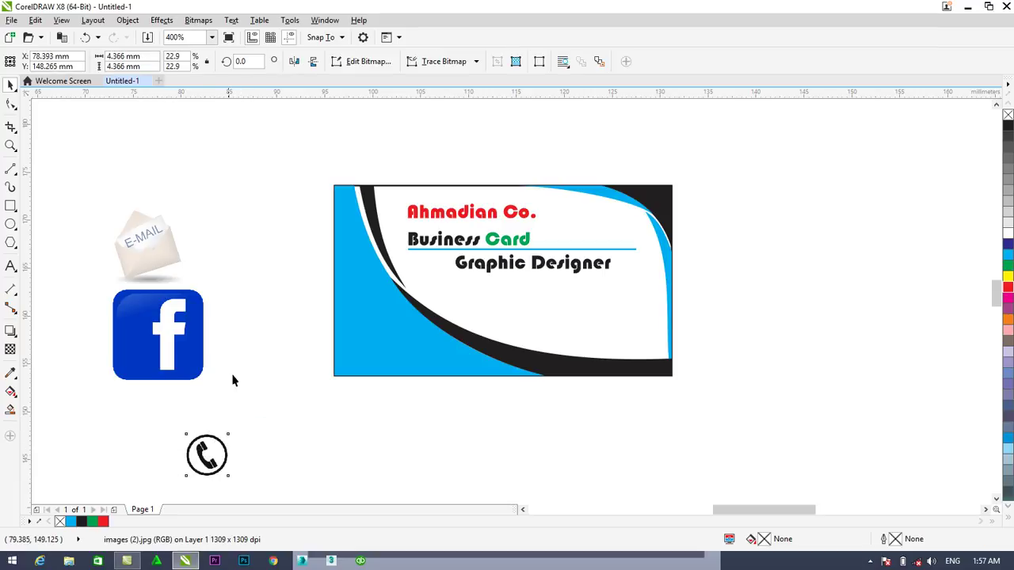
pyautogui.click(519, 266)
pyautogui.click(516, 266)
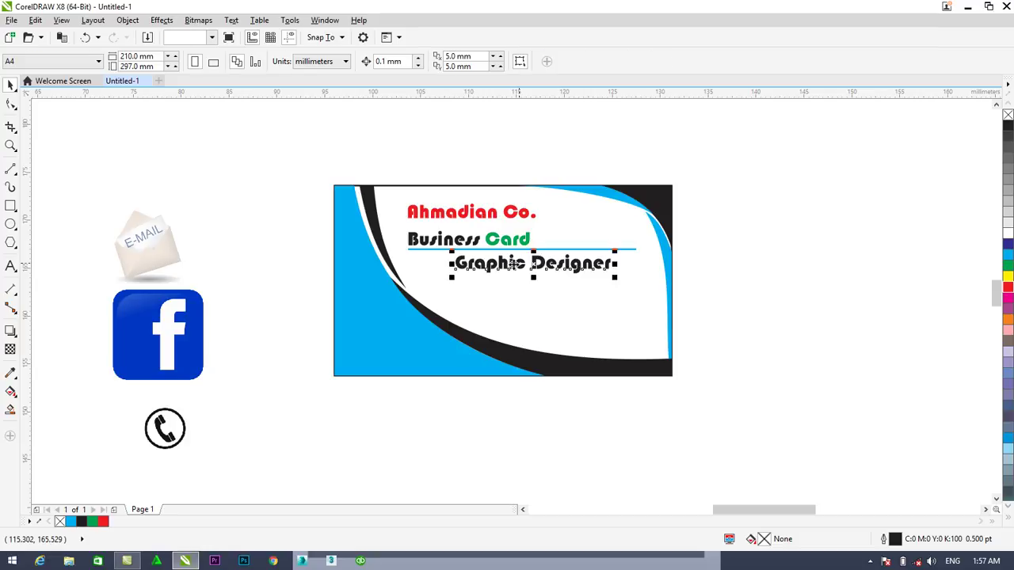
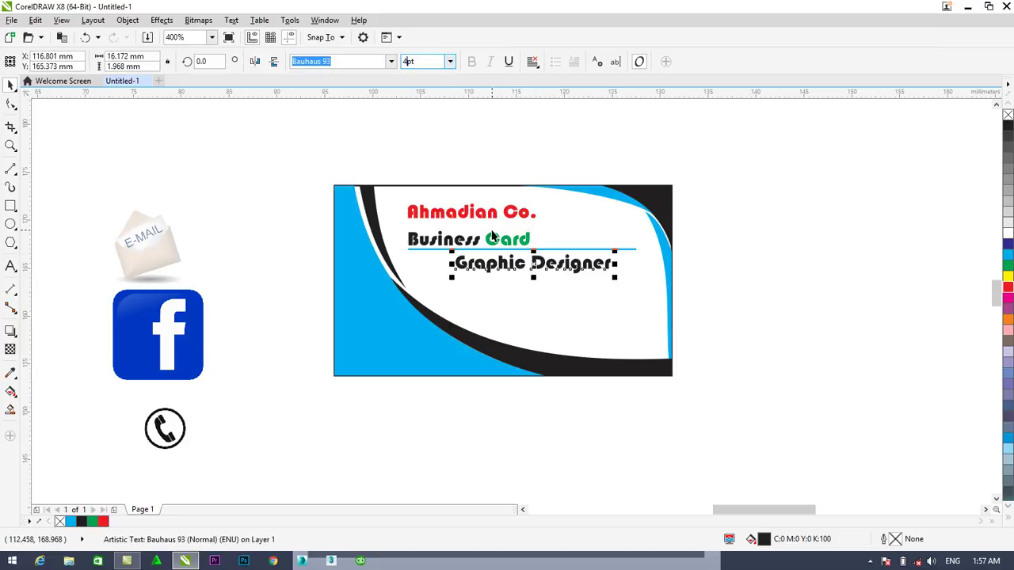
# Set 'Graphic Designer' to 4 pt, place it under the heading, and put a duplicate above it
pyautogui.press('Return')
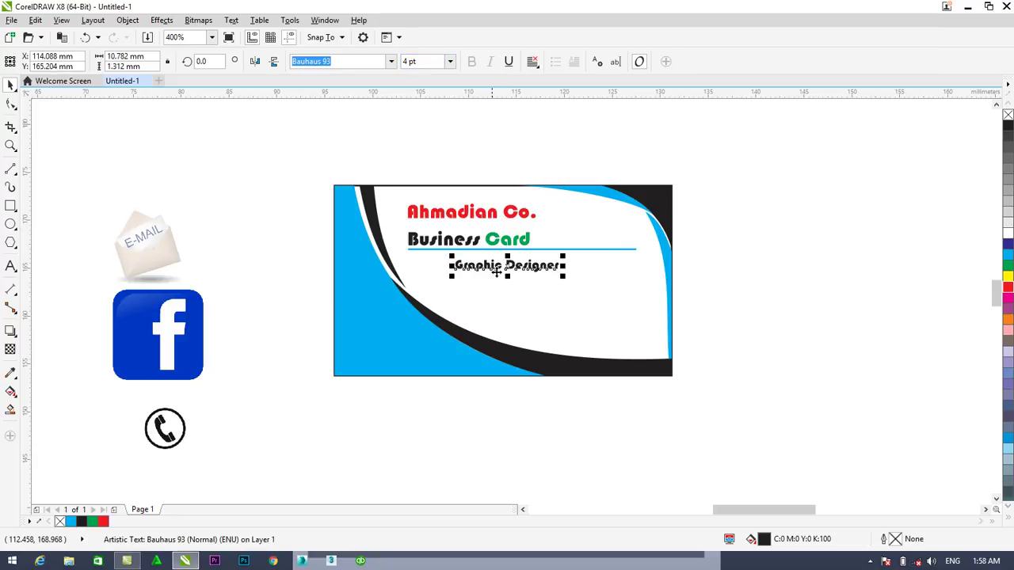
pyautogui.moveTo(491, 269); pyautogui.dragTo(449, 299)
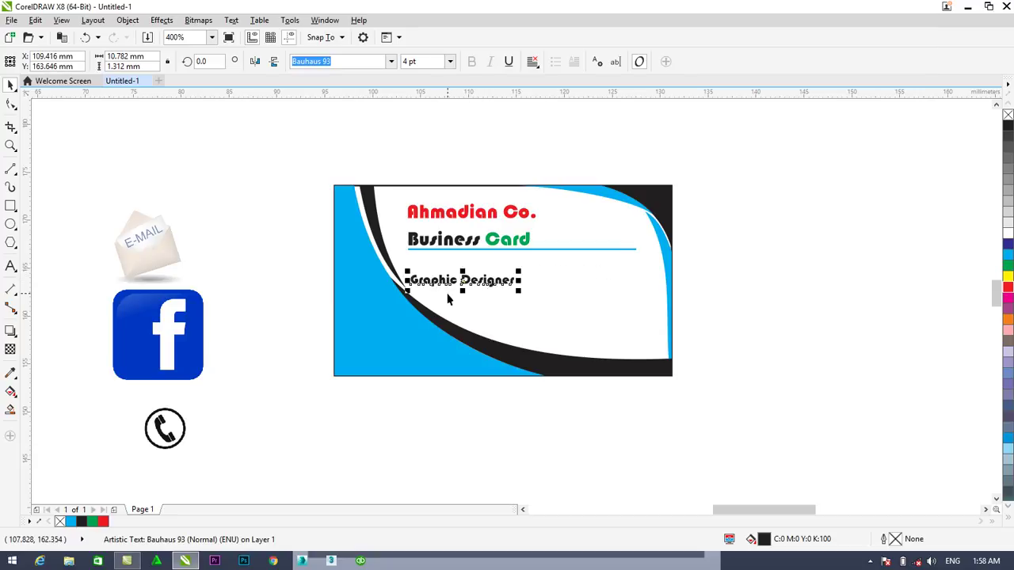
pyautogui.hotkey('ctrl', 'd')
pyautogui.moveTo(484, 233); pyautogui.dragTo(436, 267)
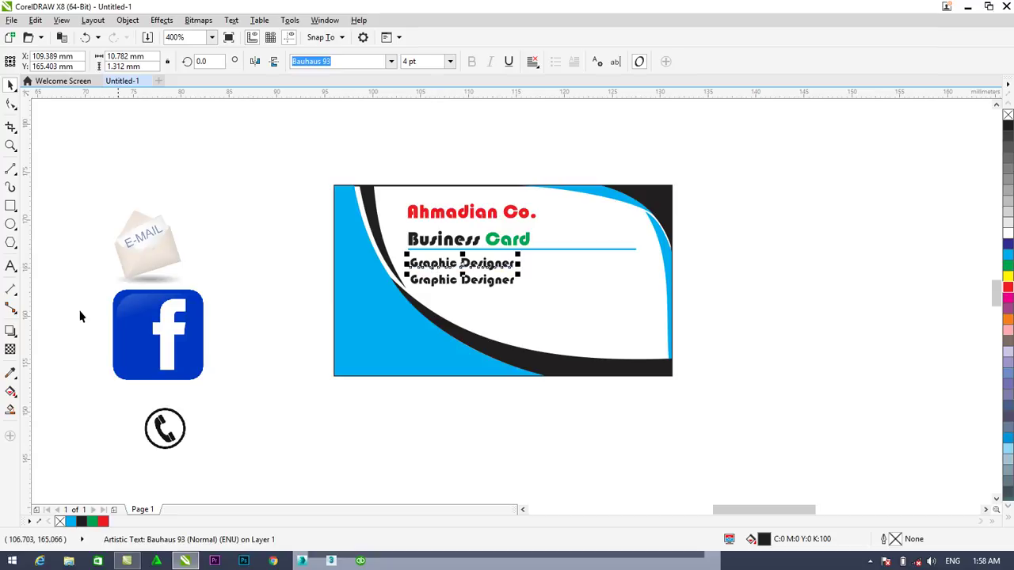
# Retype the upper copy as the cardholder's full name and nudge it into place
pyautogui.click(11, 266)
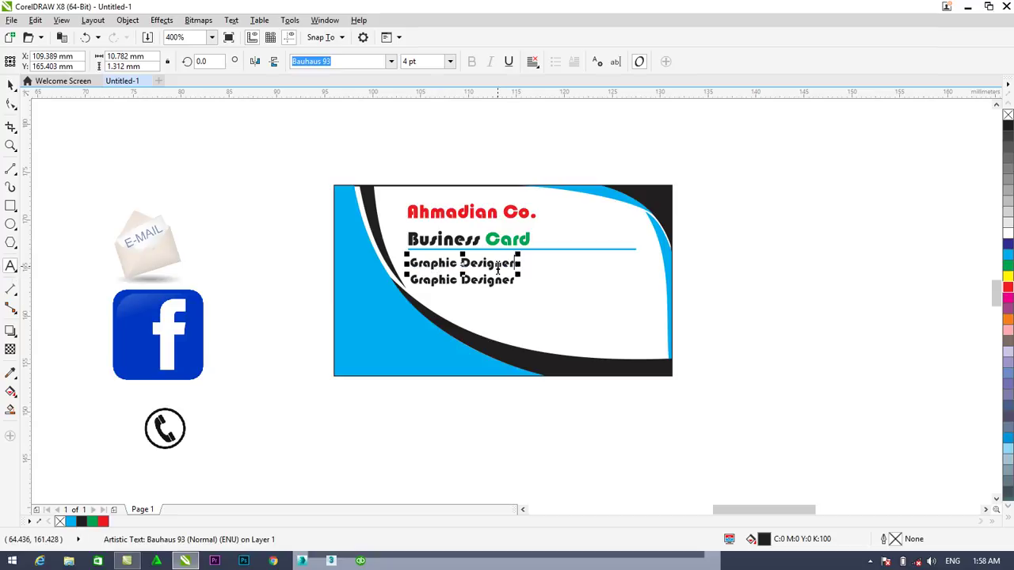
pyautogui.moveTo(516, 268); pyautogui.dragTo(410, 263)
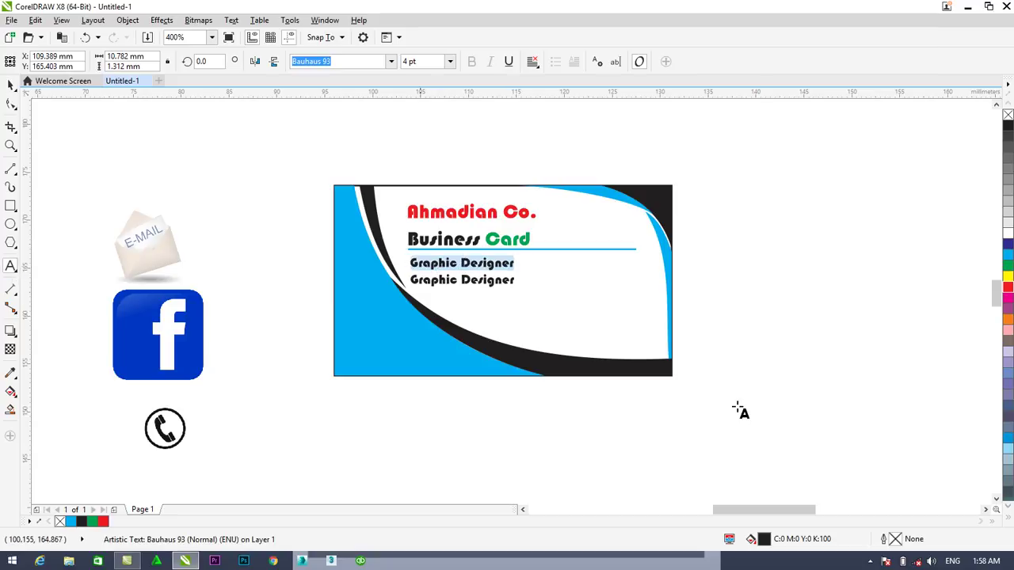
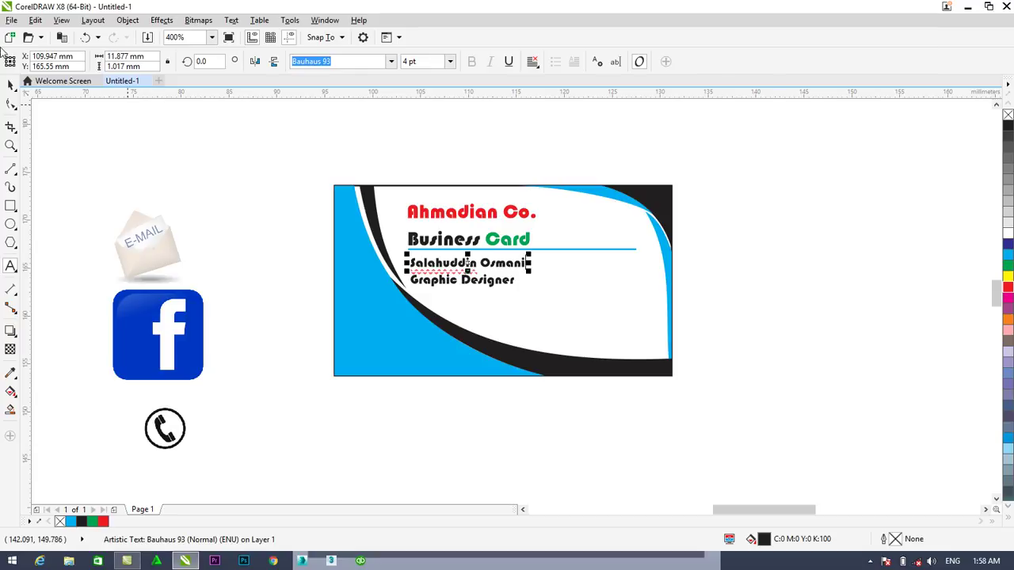
pyautogui.click(10, 85)
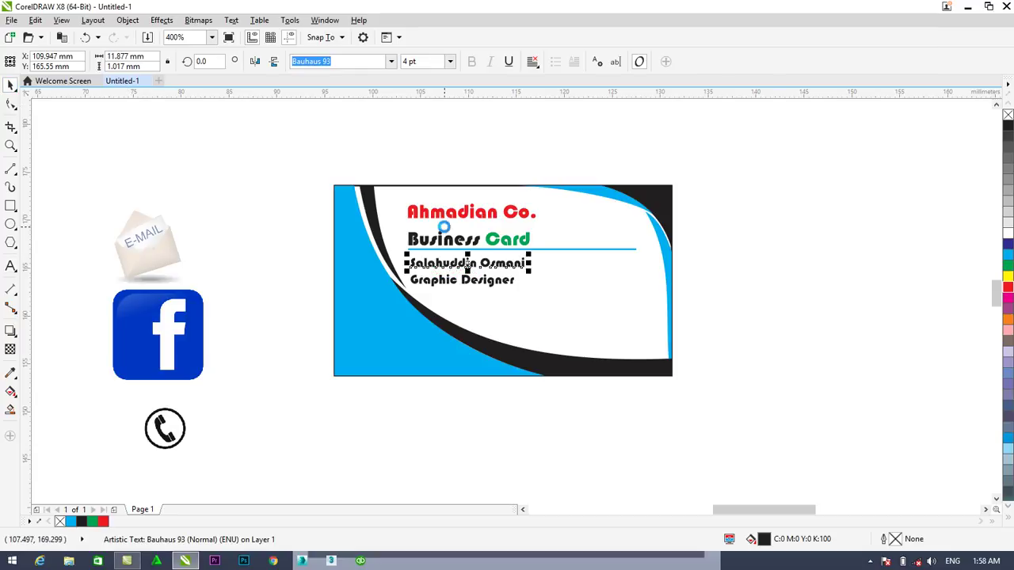
pyautogui.press('Up')
pyautogui.click(258, 243)
pyautogui.click(185, 274)
# Shrink the phone icon to about 2.4 mm and place it on the card
pyautogui.click(179, 411)
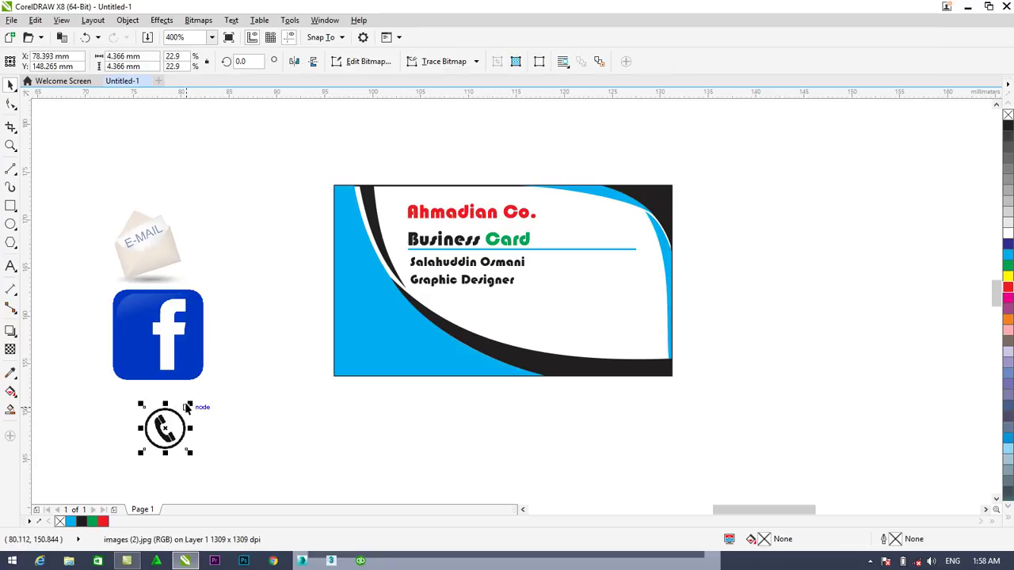
pyautogui.moveTo(188, 405); pyautogui.dragTo(543, 277)
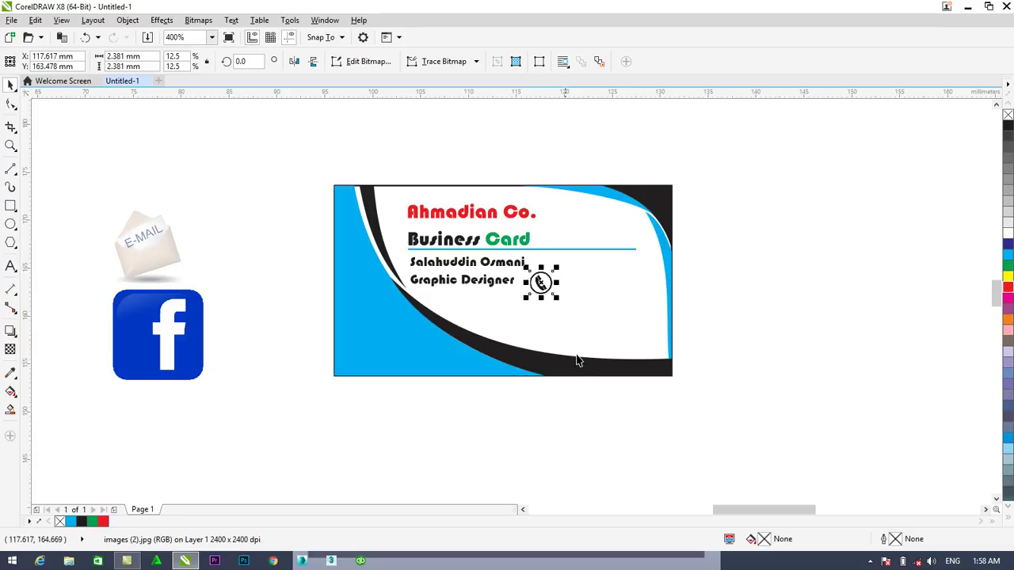
pyautogui.click(229, 301)
# Shrink the Facebook icon and place it just below the phone icon
pyautogui.click(190, 301)
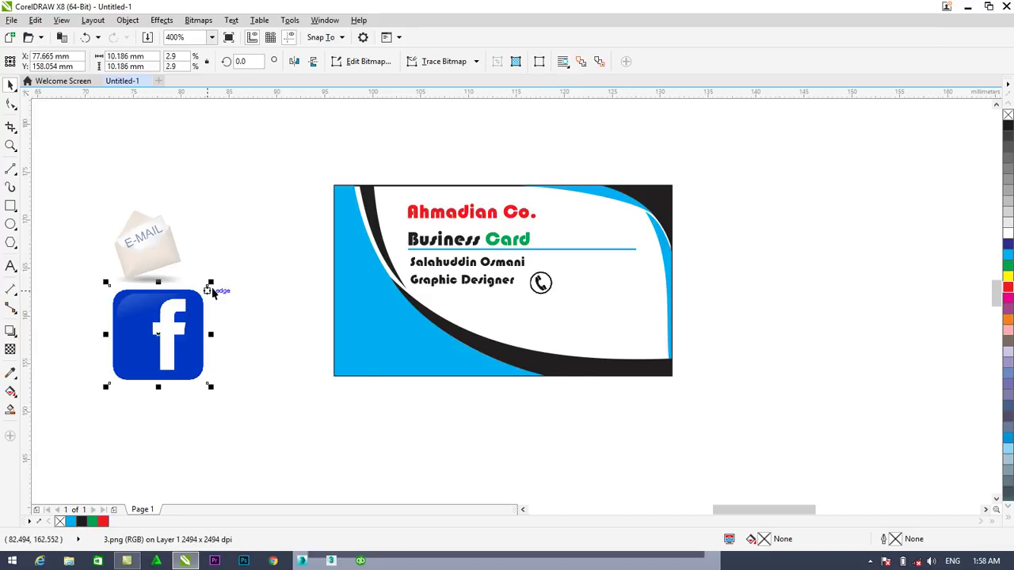
pyautogui.moveTo(212, 280); pyautogui.dragTo(521, 344)
pyautogui.moveTo(554, 337); pyautogui.dragTo(558, 322)
pyautogui.click(590, 419)
pyautogui.click(545, 317)
pyautogui.press('Left')
pyautogui.press('Left')
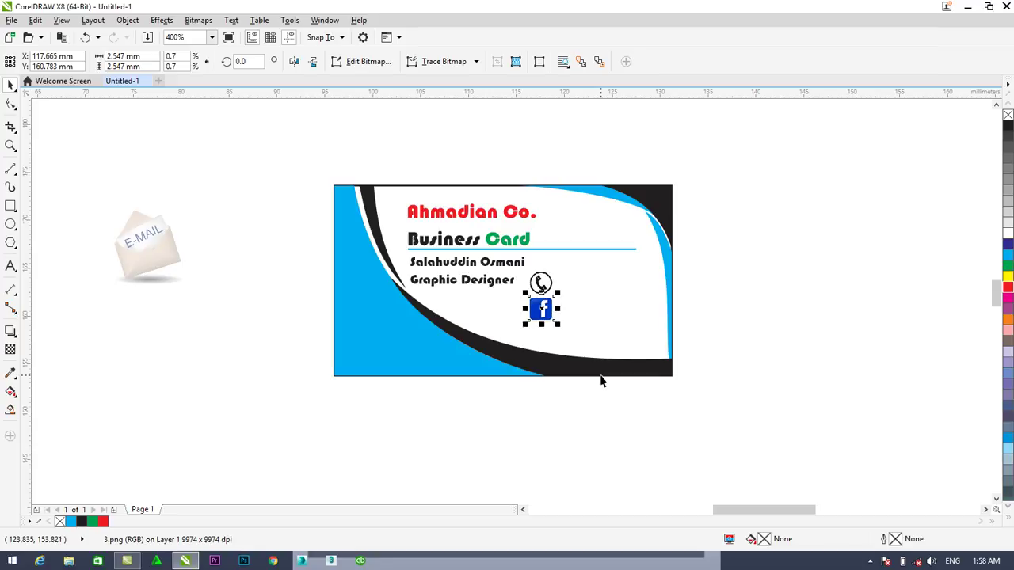
# Shrink the e-mail icon to about 2.28 mm and place it beneath the Facebook icon
pyautogui.click(155, 242)
pyautogui.moveTo(191, 203); pyautogui.dragTo(580, 330)
pyautogui.scroll(2, 536, 334)
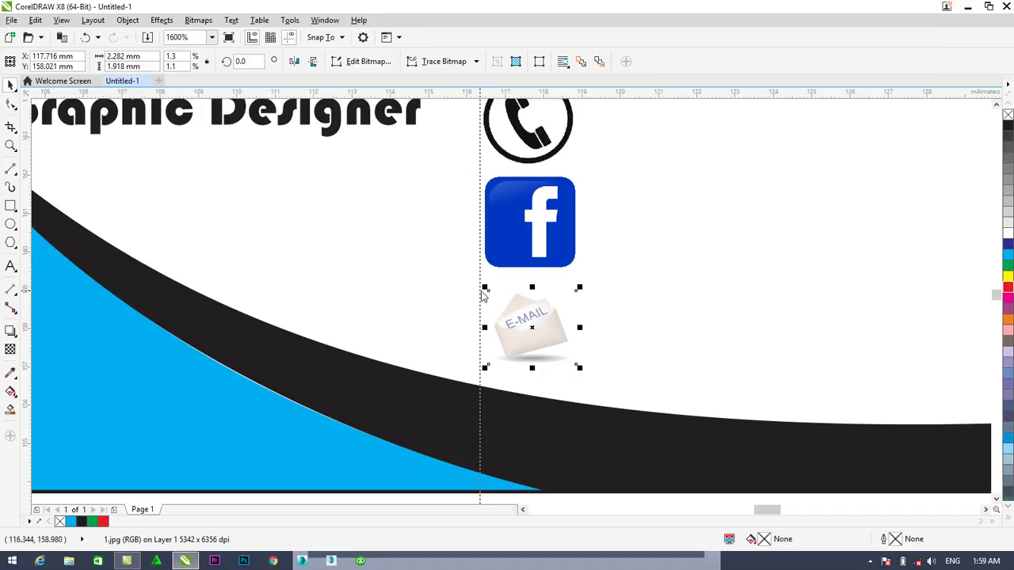
# Align the e-mail and phone icons on the guide and stretch the e-mail icon wider and taller
pyautogui.moveTo(486, 293); pyautogui.dragTo(513, 325)
pyautogui.click(494, 156)
pyautogui.press('Right')
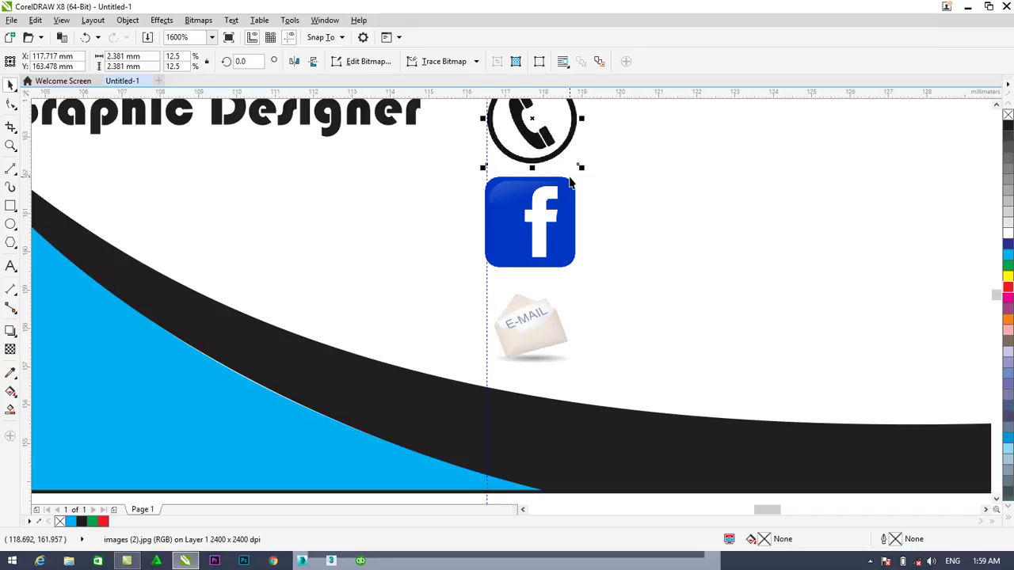
pyautogui.click(547, 324)
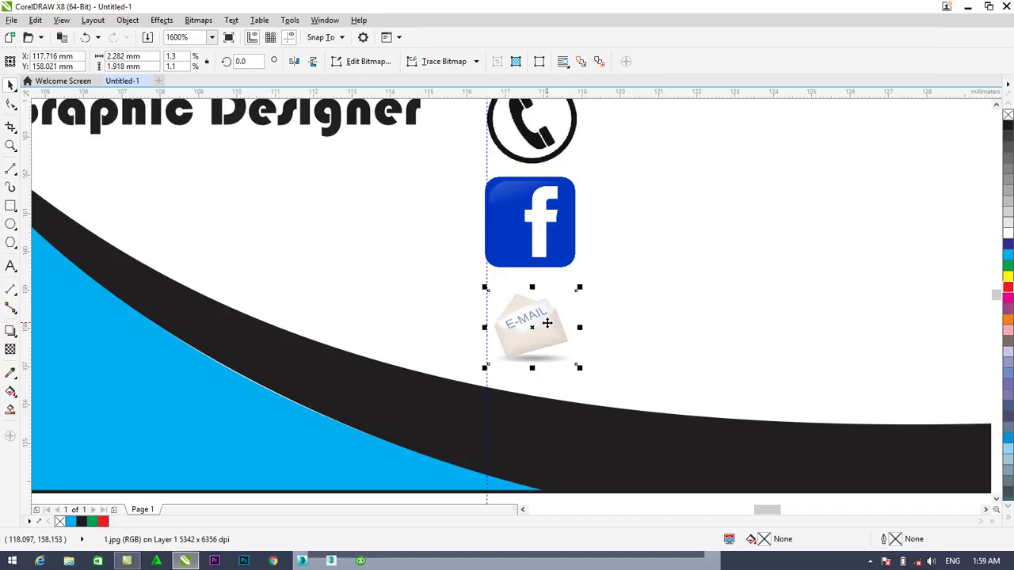
pyautogui.press('Left')
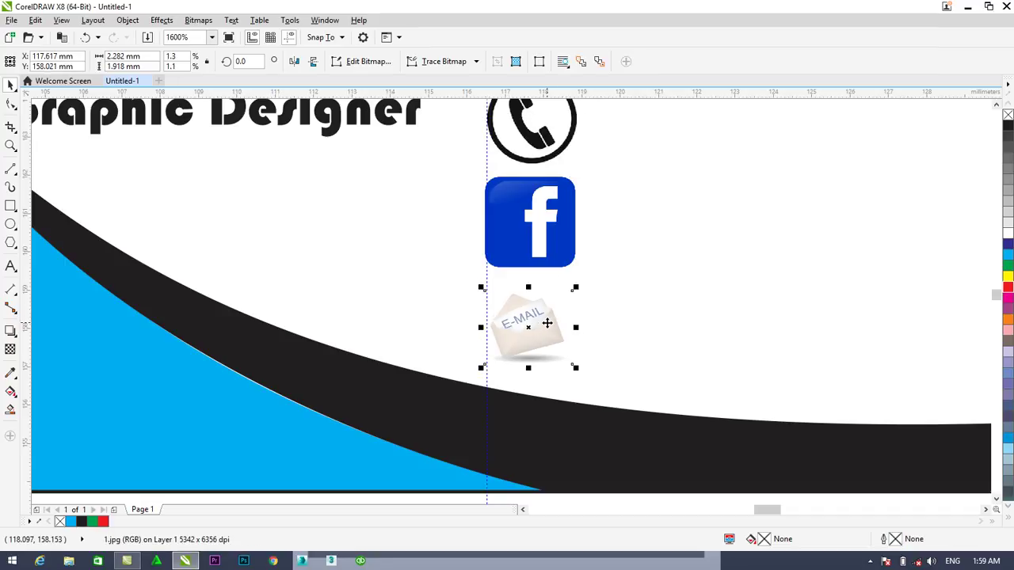
pyautogui.press('Left')
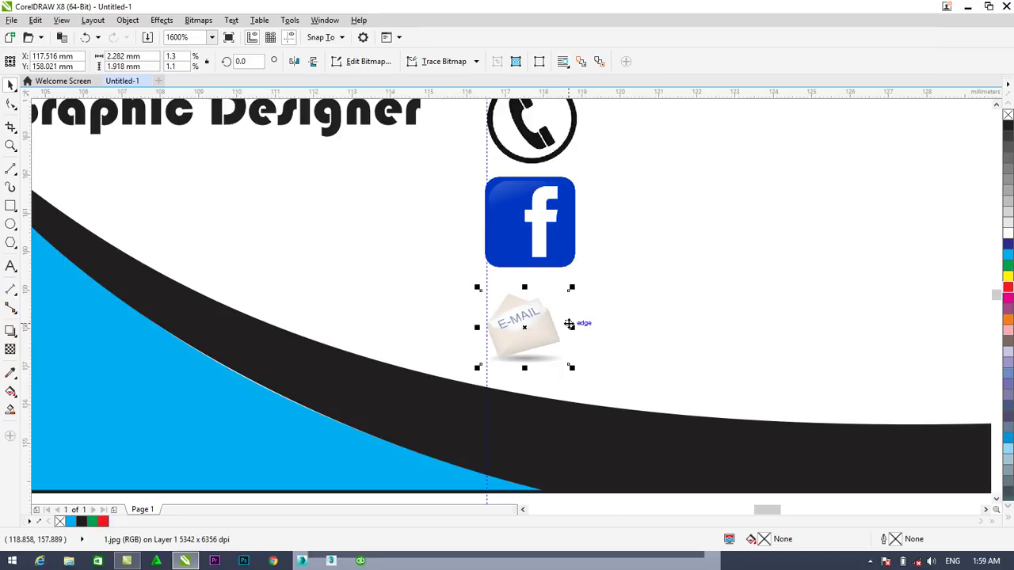
pyautogui.moveTo(571, 327); pyautogui.dragTo(583, 328)
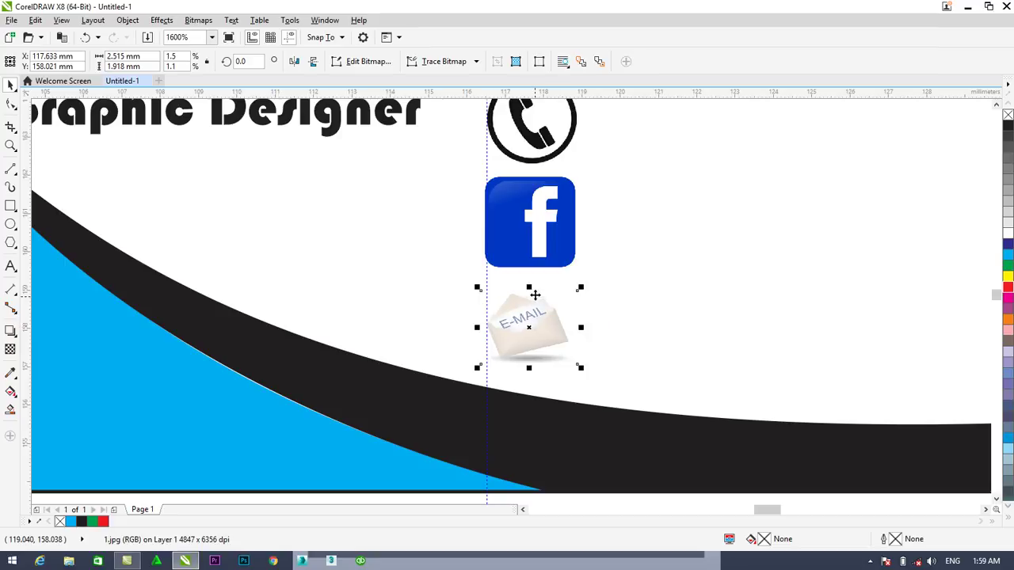
pyautogui.moveTo(529, 368); pyautogui.dragTo(530, 380)
pyautogui.click(689, 262)
# Scale the phone and Facebook icons down slightly, to about 2.35 mm, to match
pyautogui.scroll(-2, 783, 167)
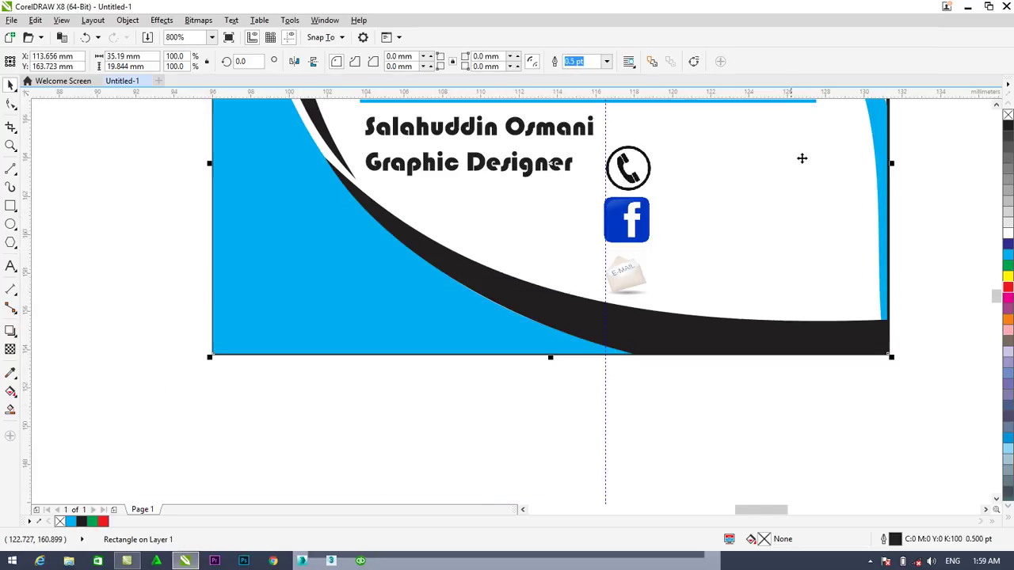
pyautogui.scroll(2, 800, 156)
pyautogui.scroll(-1, 778, 165)
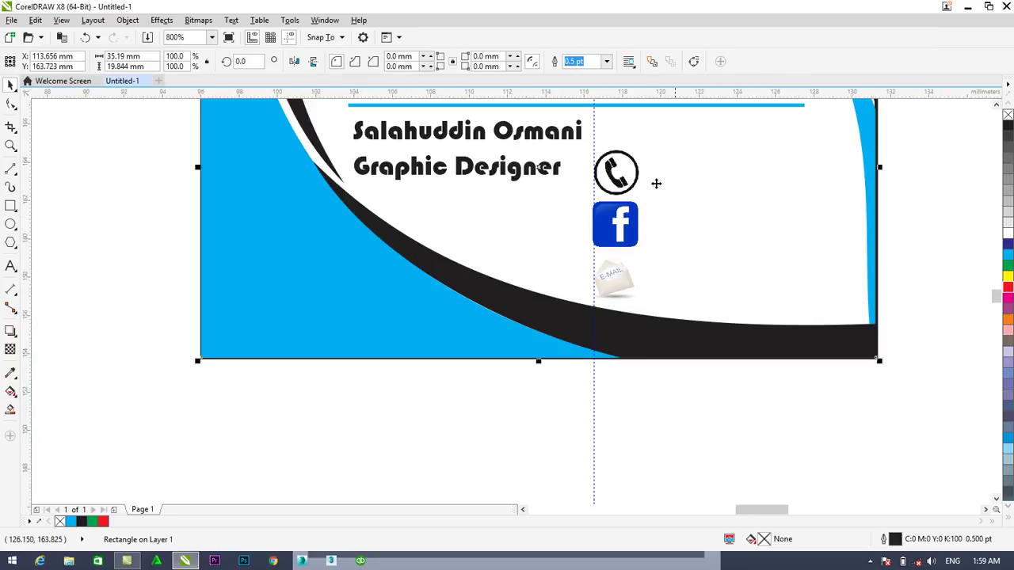
pyautogui.click(634, 184)
pyautogui.moveTo(644, 143); pyautogui.dragTo(639, 149)
pyautogui.click(690, 209)
pyautogui.click(617, 226)
pyautogui.moveTo(643, 195); pyautogui.dragTo(639, 201)
pyautogui.click(494, 313)
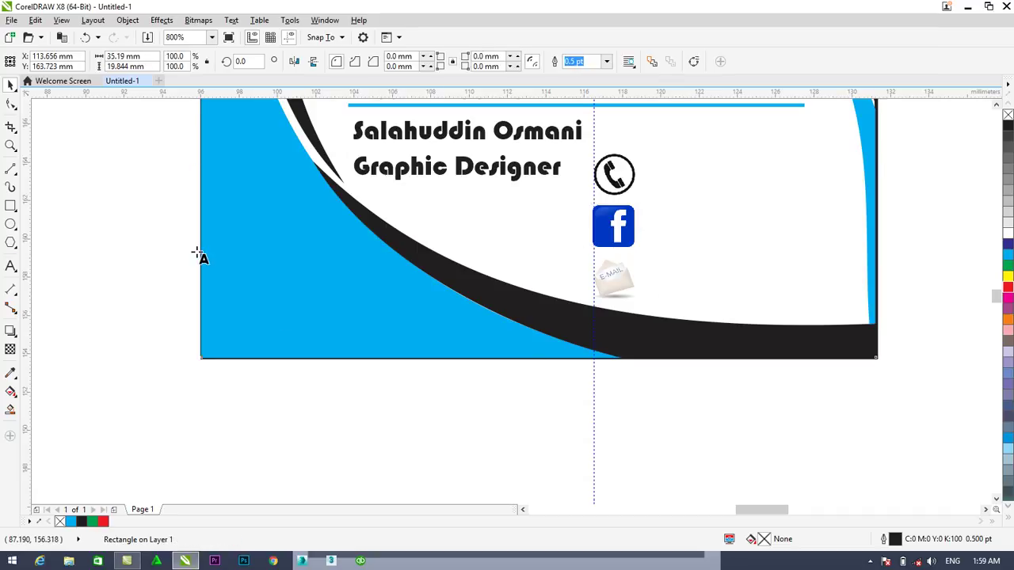
# Set the default text size to 4 pt and type the contact phone number
pyautogui.click(11, 266)
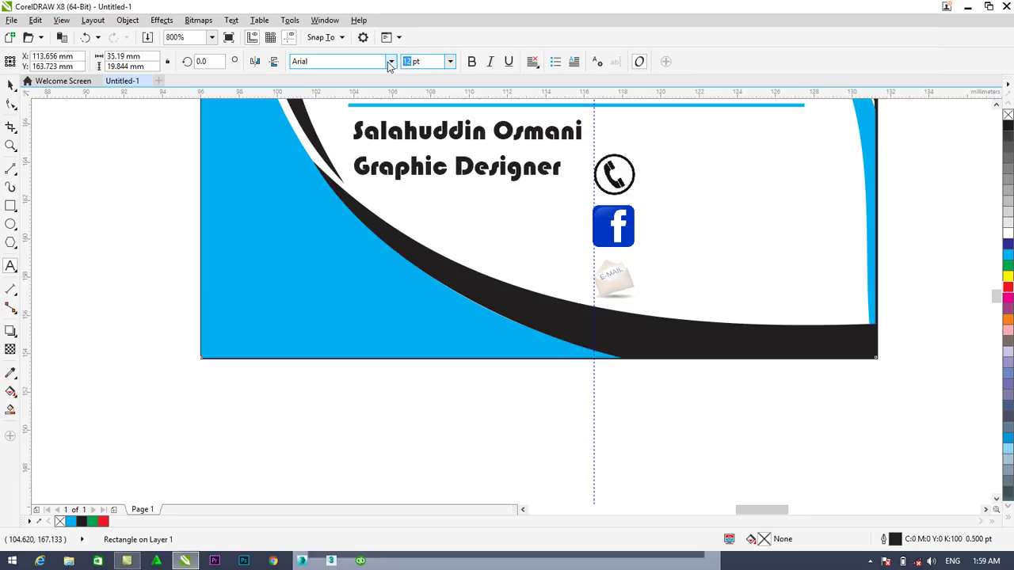
pyautogui.press('Return')
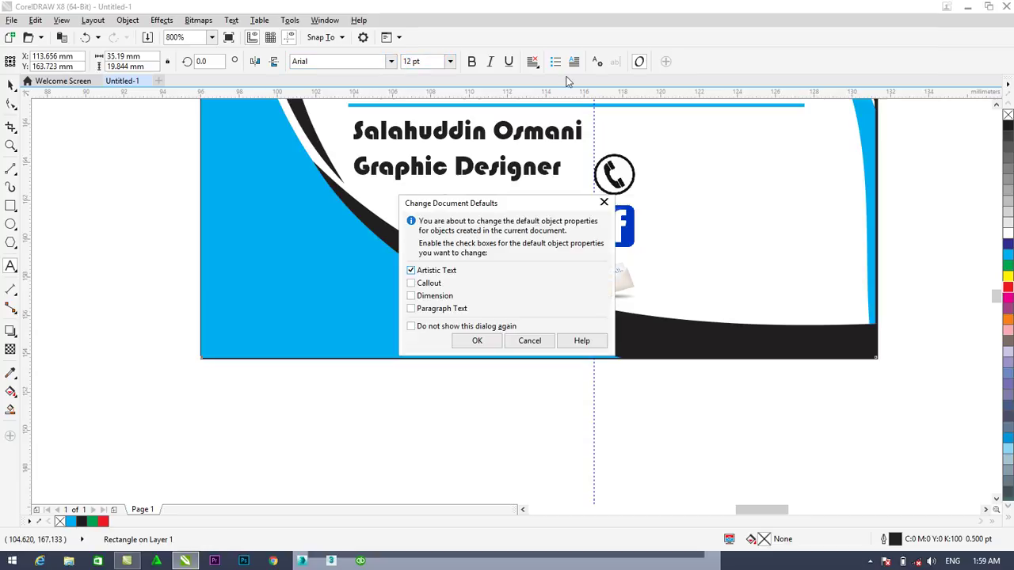
pyautogui.click(477, 343)
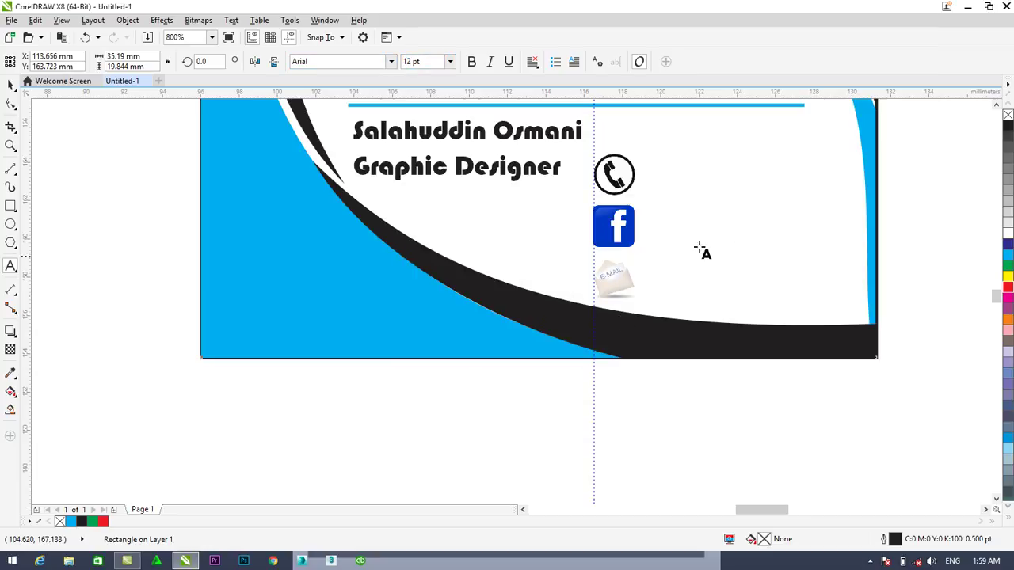
pyautogui.click(705, 233)
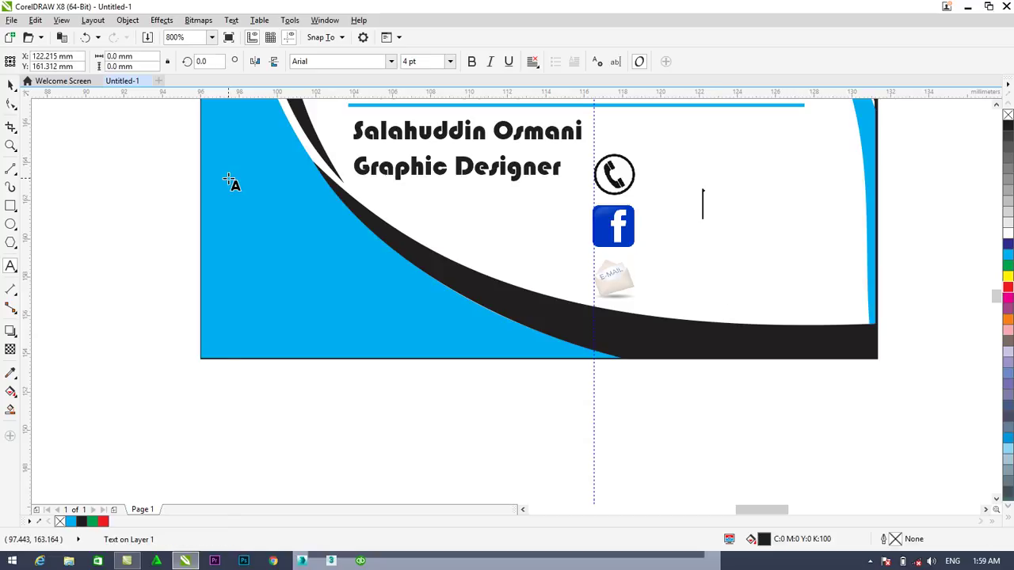
pyautogui.write('0')
pyautogui.press('BackSpace')
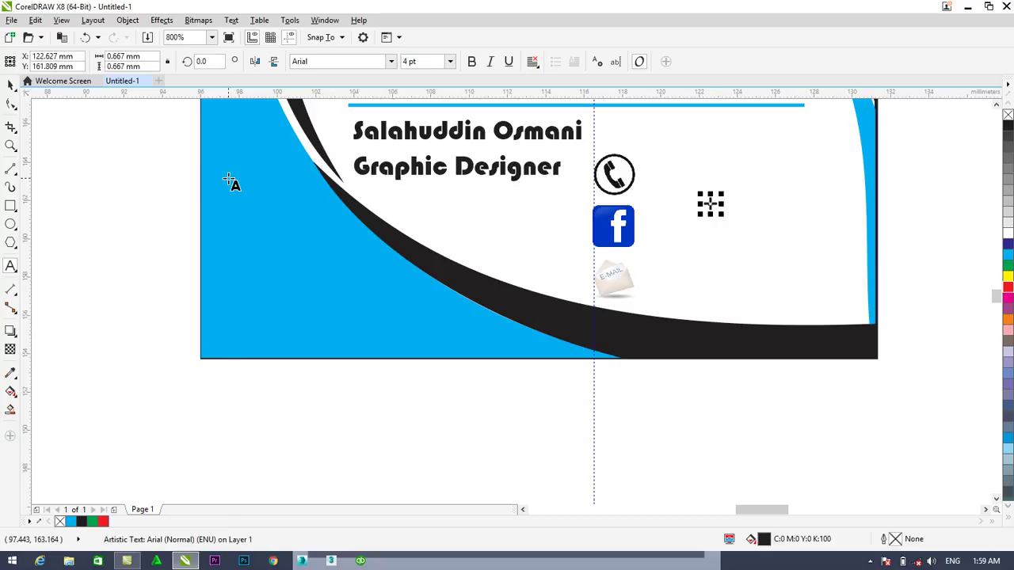
pyautogui.write('(93')
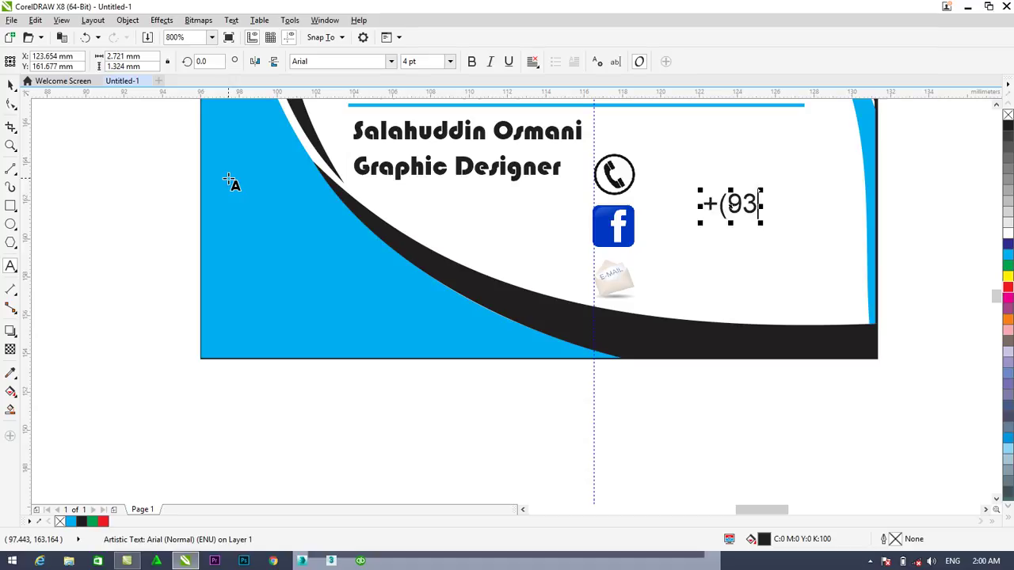
pyautogui.write(')')
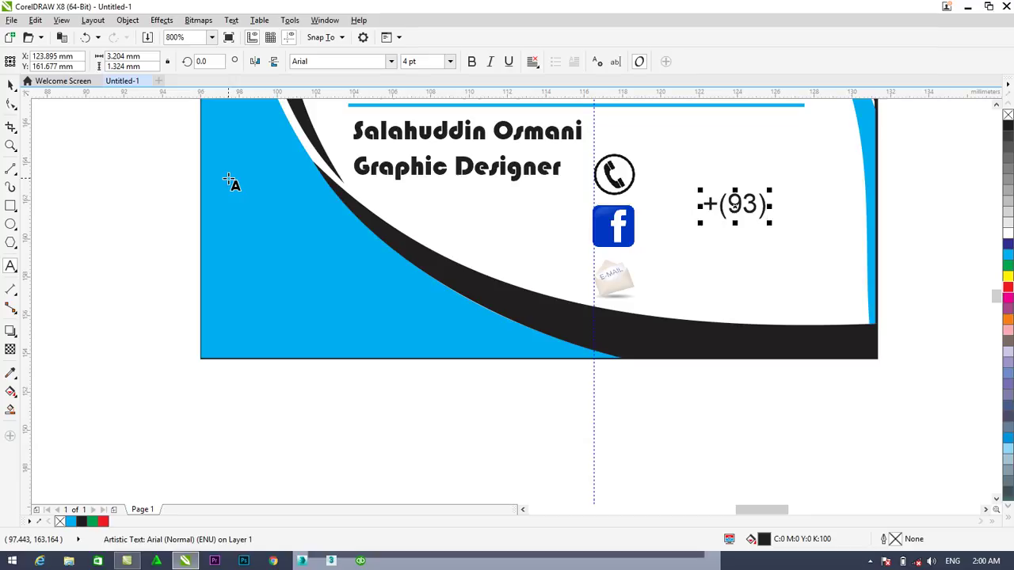
pyautogui.press('BackSpace')
pyautogui.press('BackSpace')
pyautogui.press('BackSpace')
pyautogui.press('BackSpace')
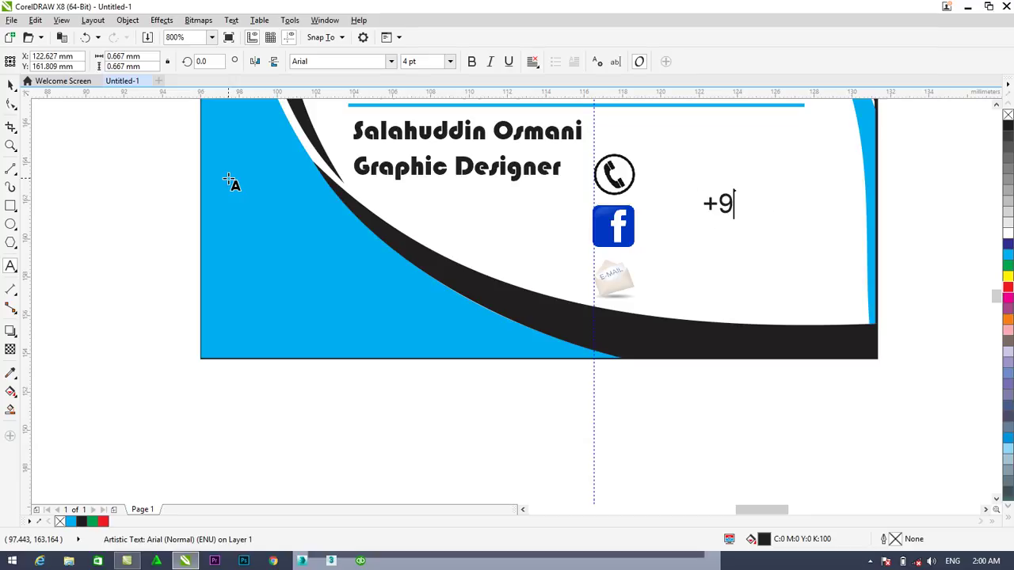
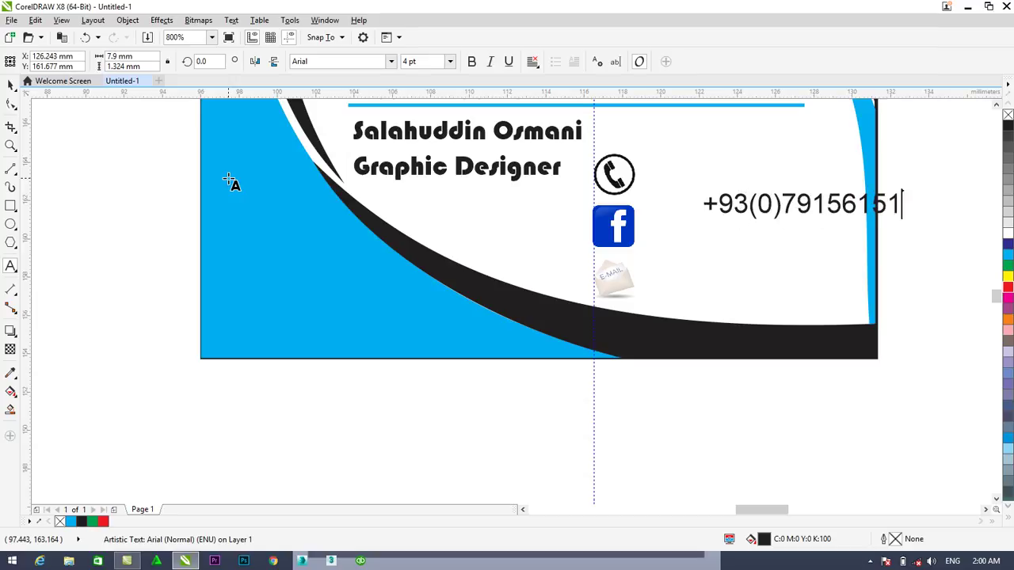
# Scale the phone number text to about 2.76 pt and place it beside the phone icon
pyautogui.click(11, 89)
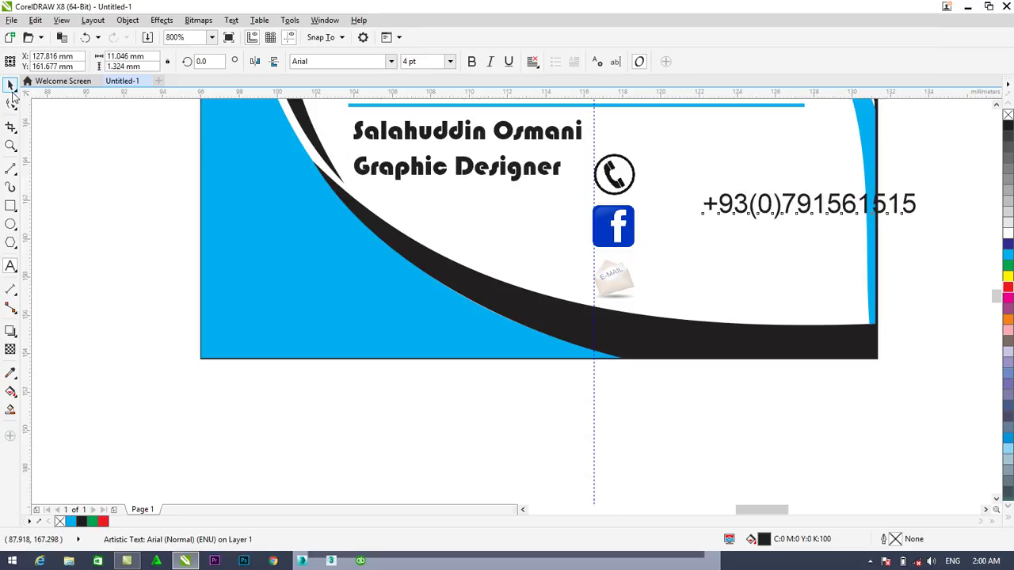
pyautogui.moveTo(920, 224); pyautogui.dragTo(862, 208)
pyautogui.moveTo(765, 207); pyautogui.dragTo(717, 181)
pyautogui.click(749, 228)
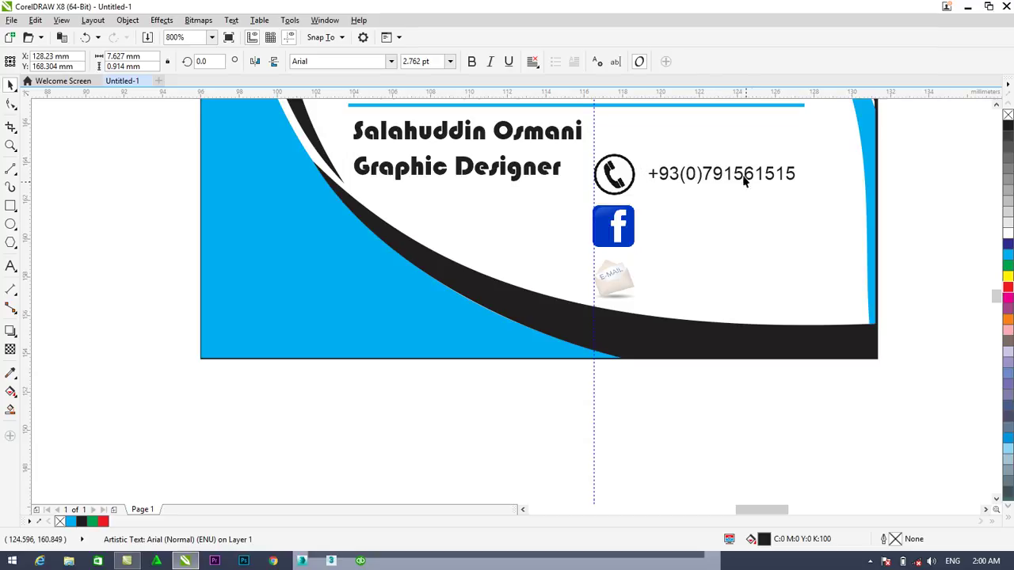
# Place a copy of the phone number text beside the Facebook icon
pyautogui.scroll(-2, 724, 179)
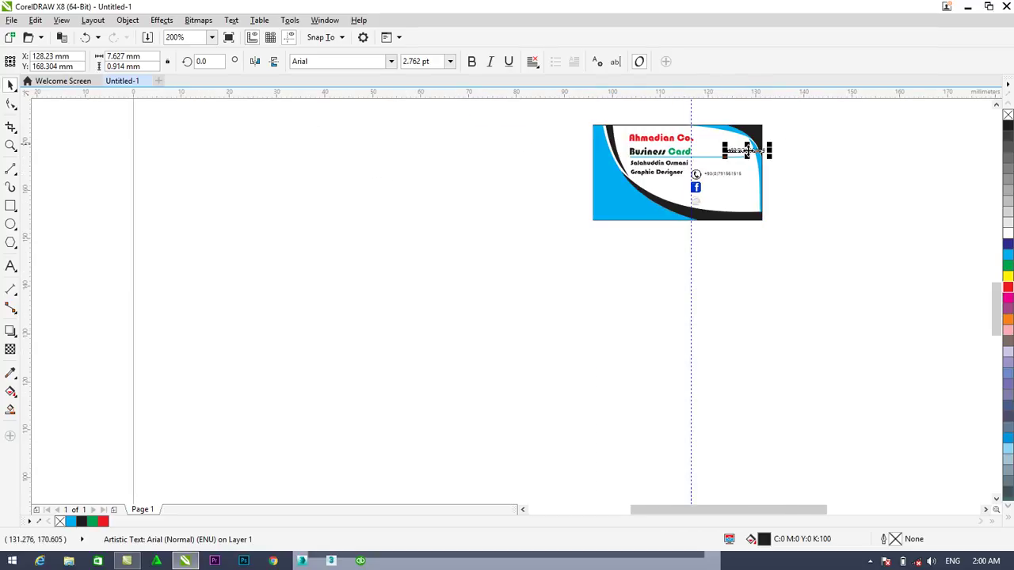
pyautogui.scroll(2, 749, 152)
pyautogui.moveTo(745, 150); pyautogui.dragTo(645, 297)
pyautogui.press('Down')
pyautogui.press('Down')
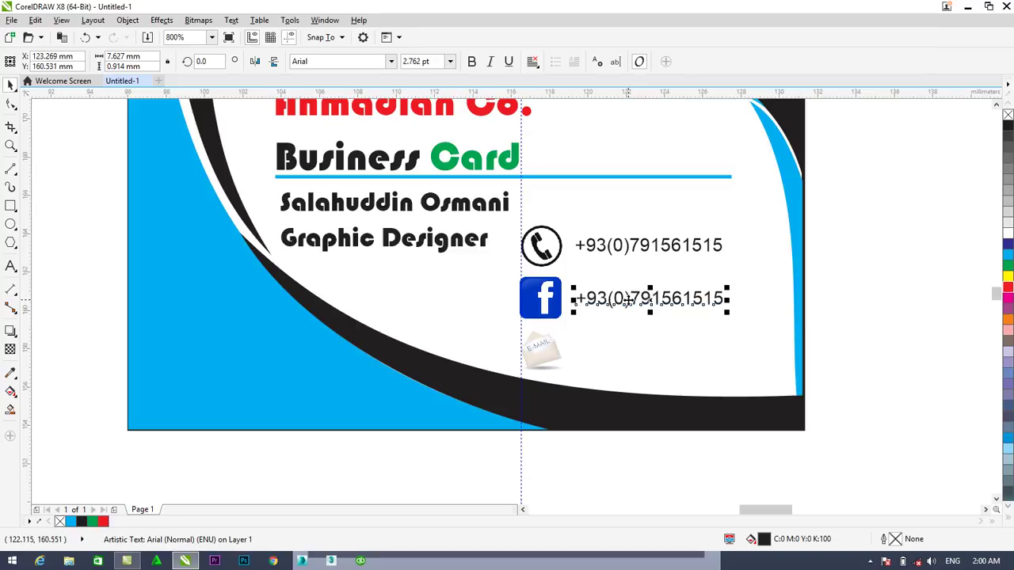
pyautogui.press('Up')
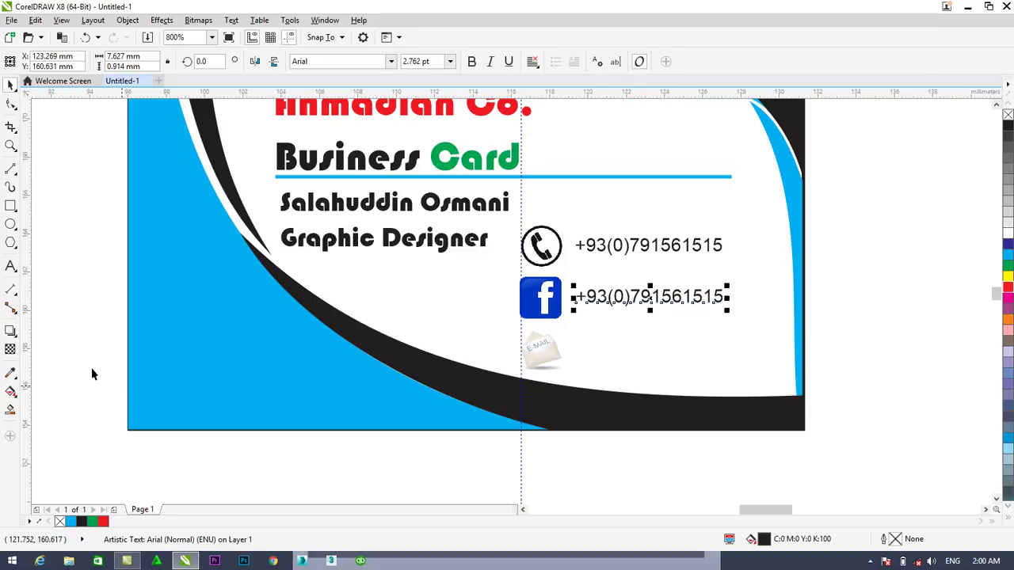
# Retype the copy as the contact's e-mail address and shrink it to about 2.12 pt
pyautogui.click(11, 266)
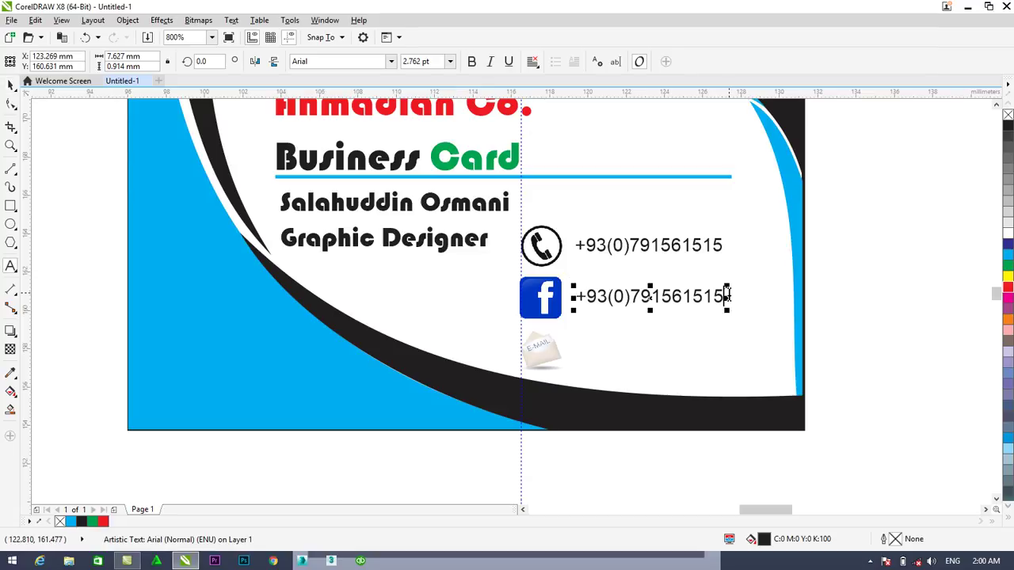
pyautogui.moveTo(727, 296); pyautogui.dragTo(572, 297)
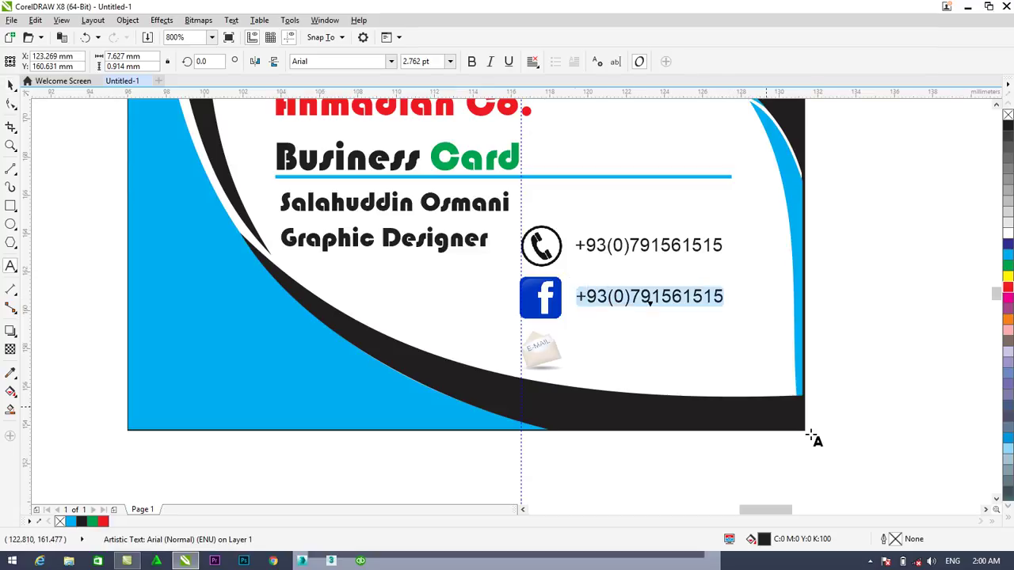
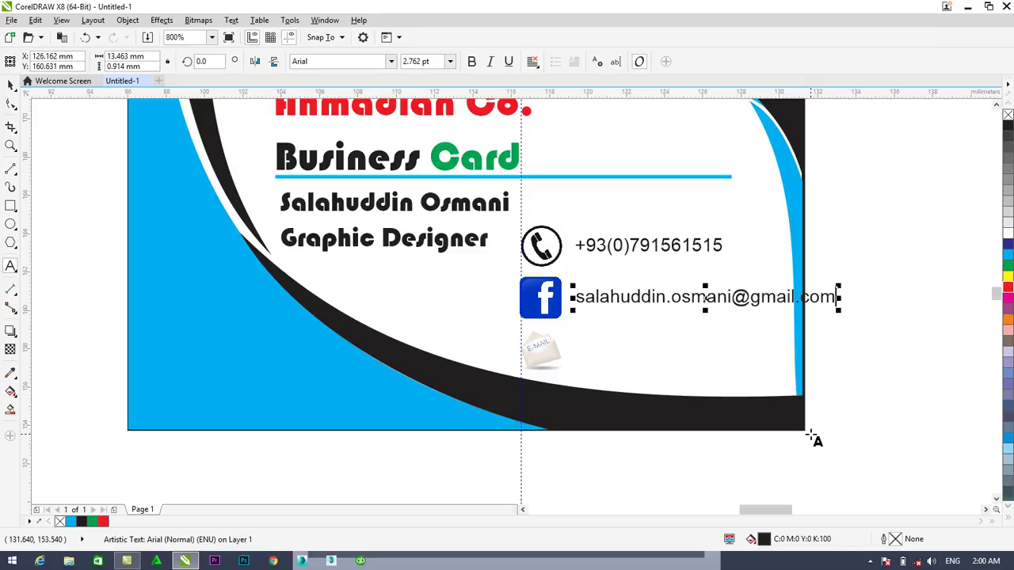
pyautogui.click(10, 85)
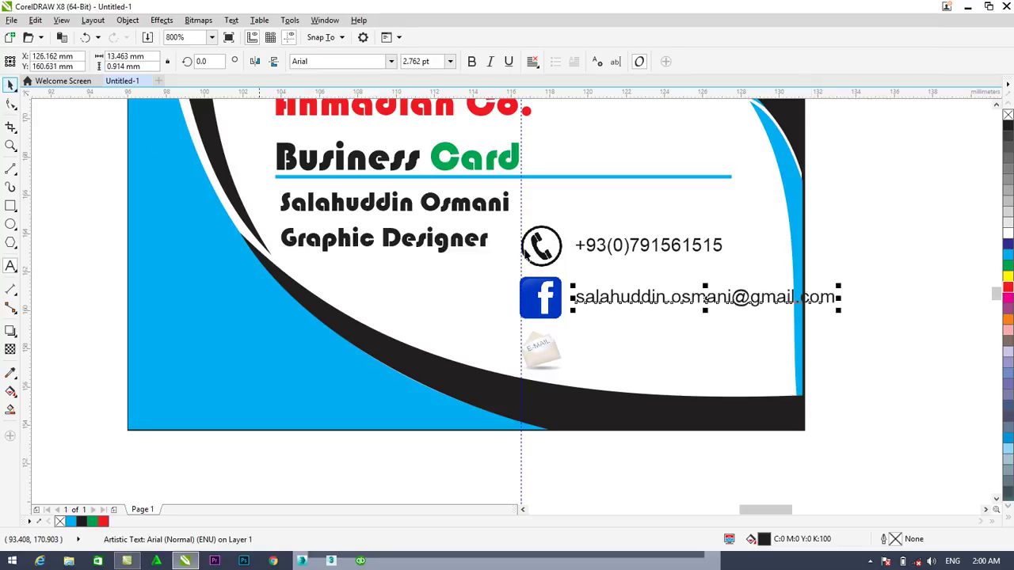
pyautogui.moveTo(838, 311); pyautogui.dragTo(791, 306)
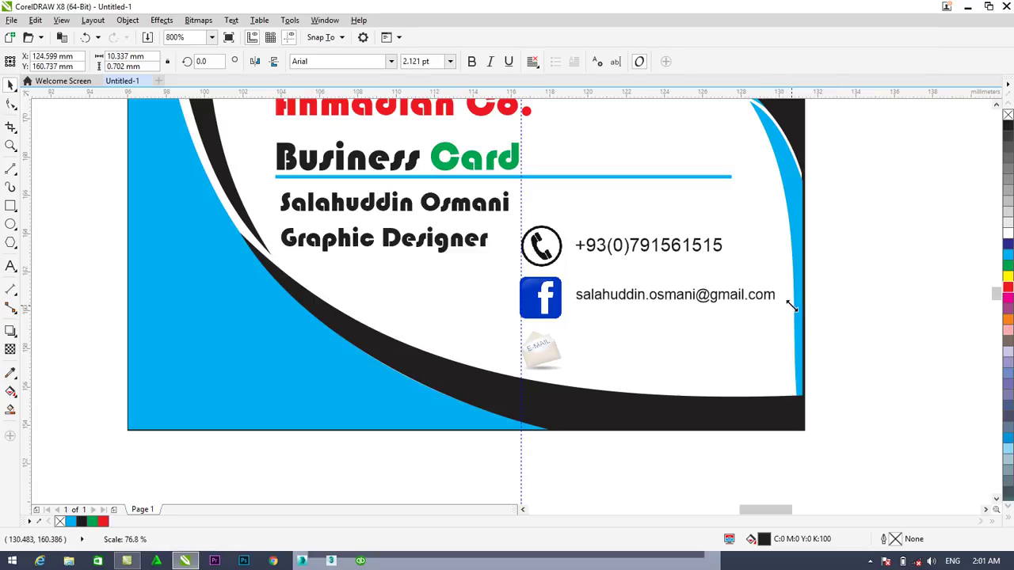
pyautogui.moveTo(889, 357); pyautogui.dragTo(921, 362)
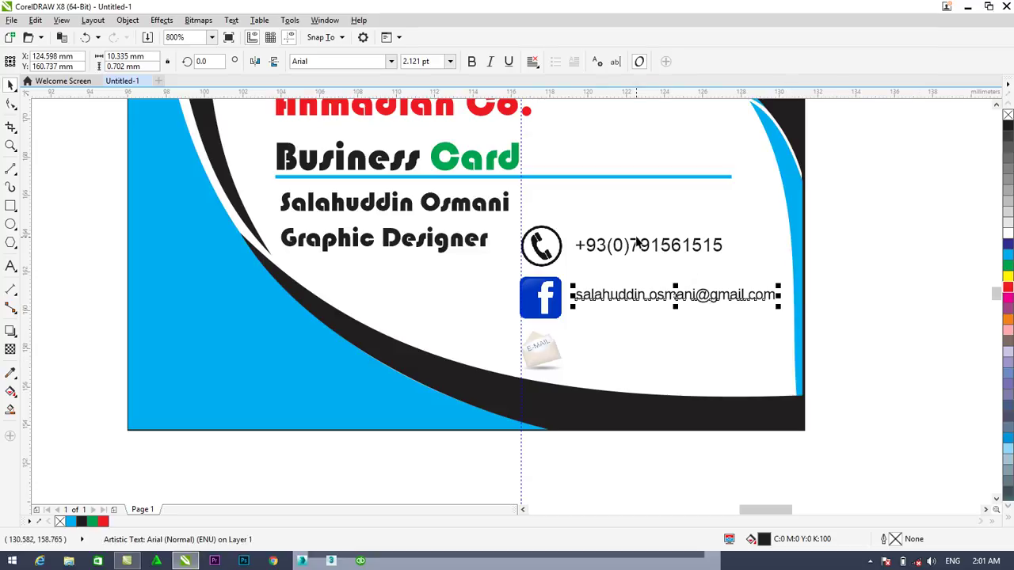
# Duplicate the e-mail address line and place the copy beside the e-mail icon
pyautogui.click(661, 282)
pyautogui.click(620, 244)
pyautogui.click(622, 294)
pyautogui.click(620, 298)
pyautogui.hotkey('ctrl', 'd')
pyautogui.moveTo(764, 212); pyautogui.dragTo(661, 352)
pyautogui.click(655, 306)
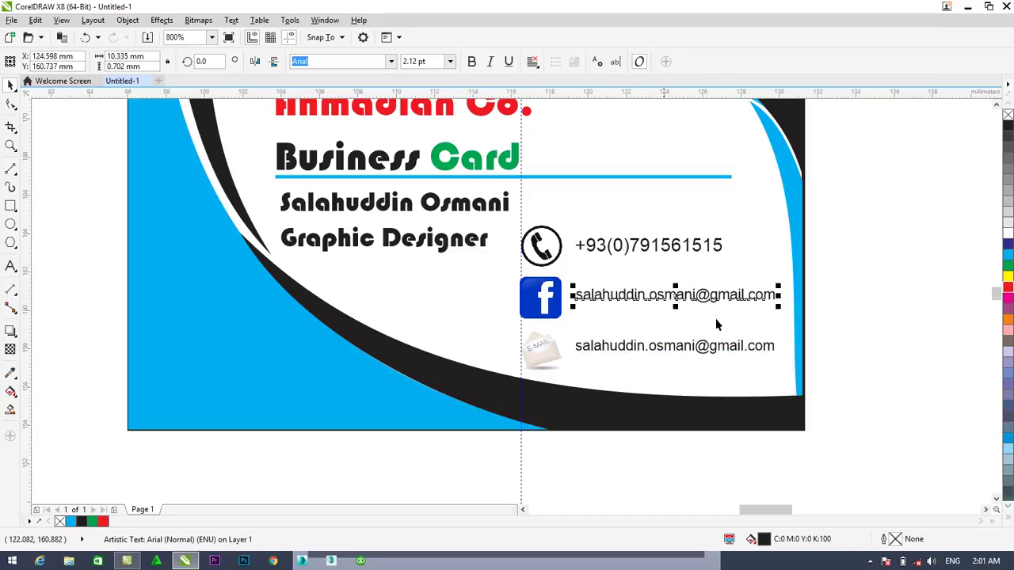
pyautogui.scroll(-2, 851, 341)
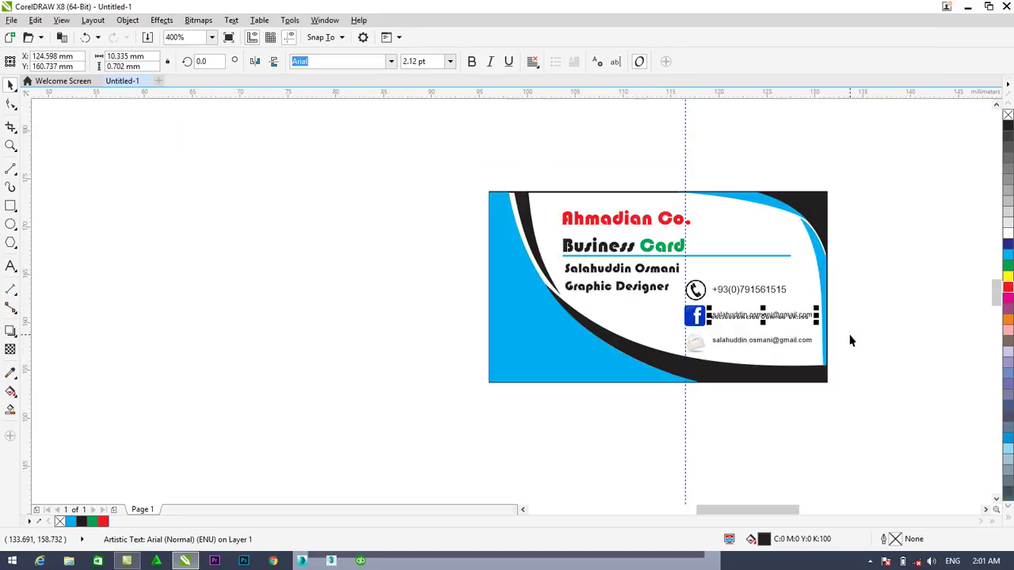
pyautogui.press('Escape')
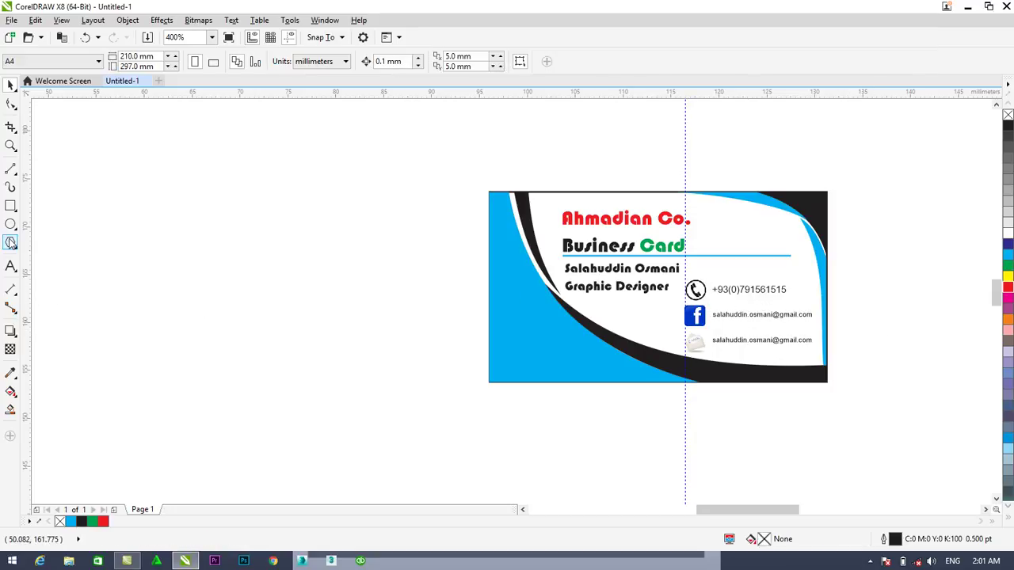
# Draw a small circle with a 2.0 pt outline and move it onto the card's lower-left blue area
pyautogui.moveTo(204, 249); pyautogui.dragTo(247, 292)
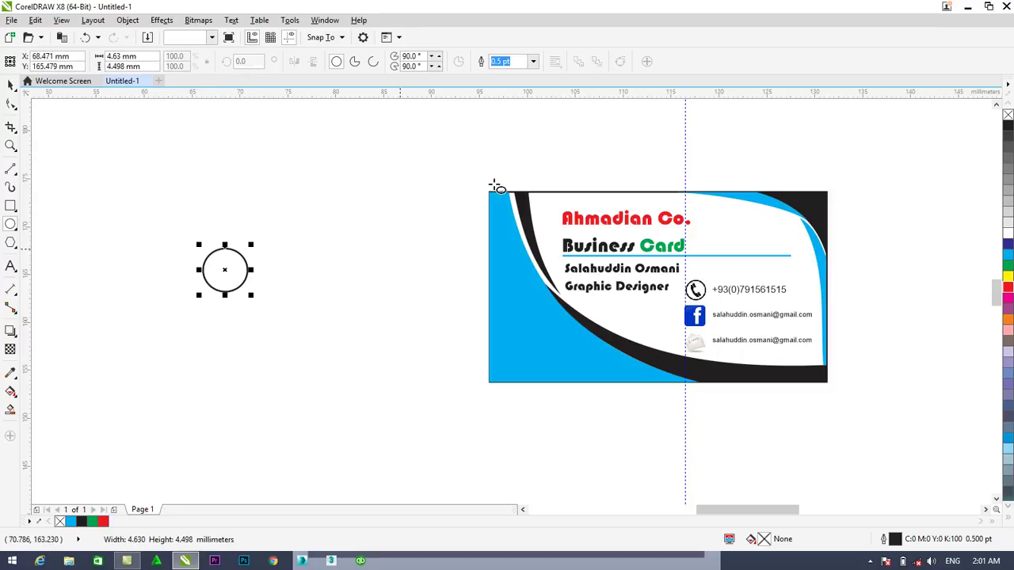
pyautogui.click(534, 61)
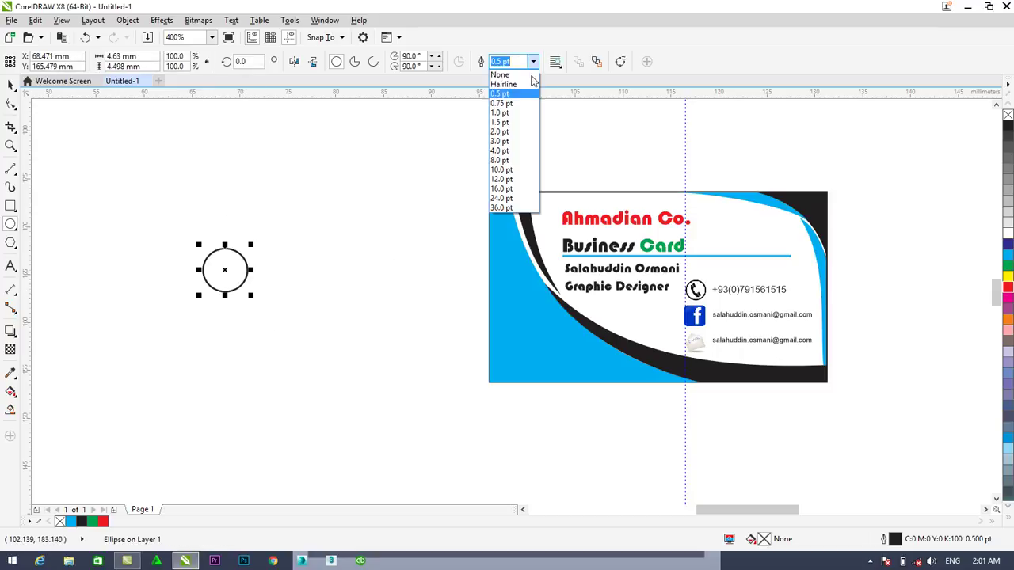
pyautogui.click(500, 132)
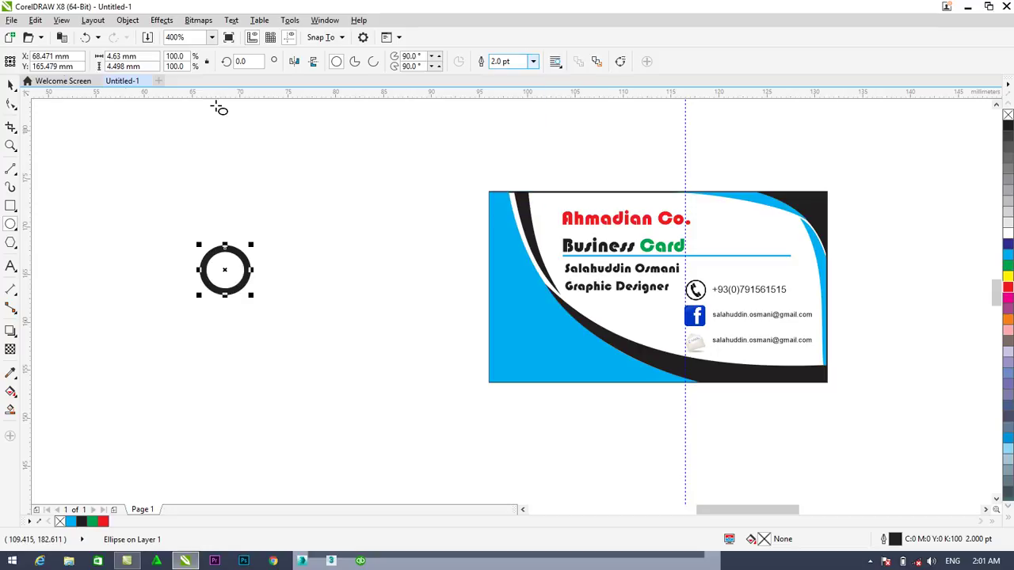
pyautogui.click(10, 85)
pyautogui.moveTo(218, 268); pyautogui.dragTo(546, 310)
# Duplicate the circle as a centred inner ring with a 1.0 pt outline
pyautogui.scroll(1, 534, 332)
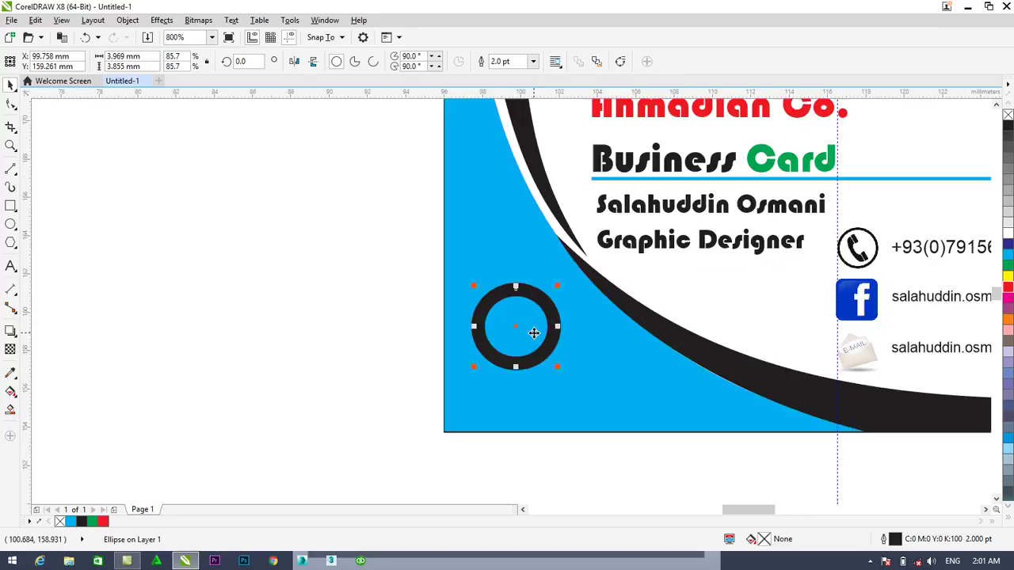
pyautogui.scroll(1, 533, 332)
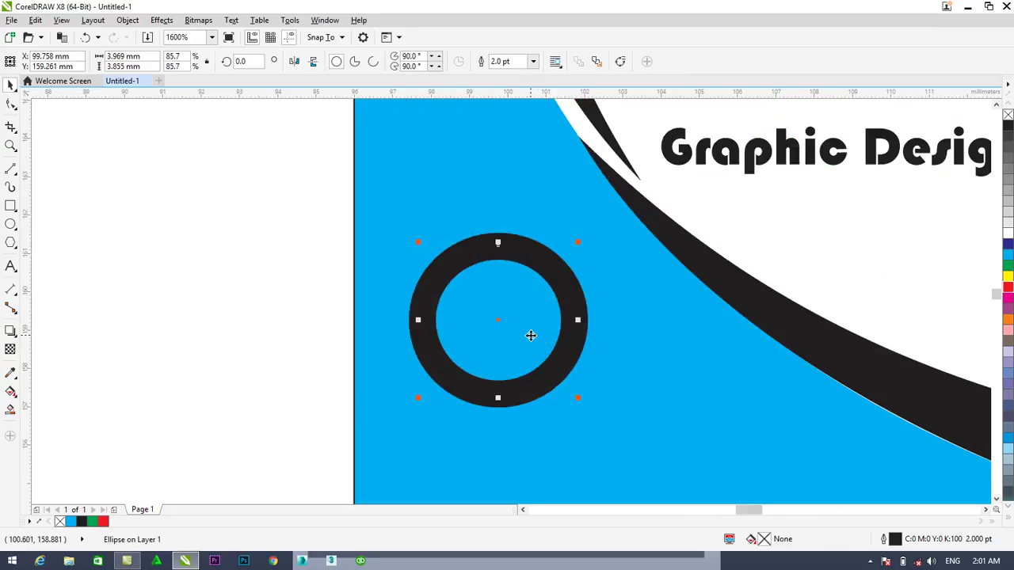
pyautogui.hotkey('ctrl', 'd')
pyautogui.moveTo(643, 198); pyautogui.dragTo(451, 385)
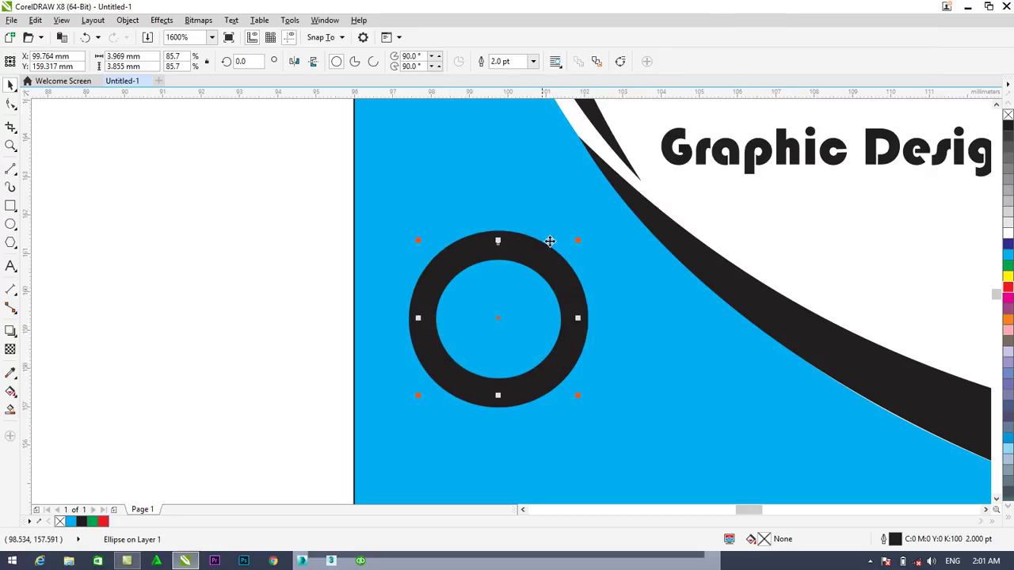
pyautogui.click(533, 61)
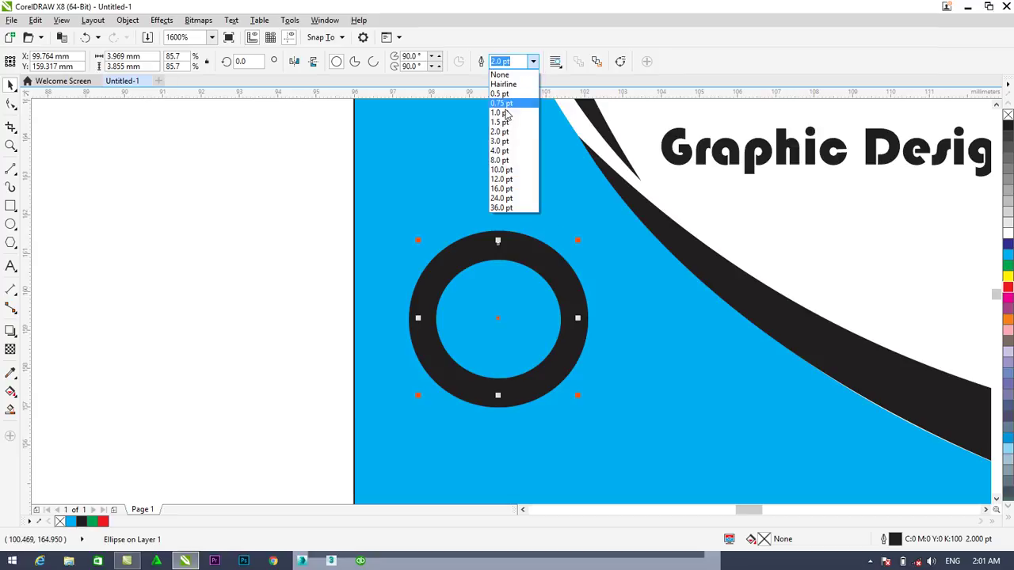
pyautogui.click(503, 114)
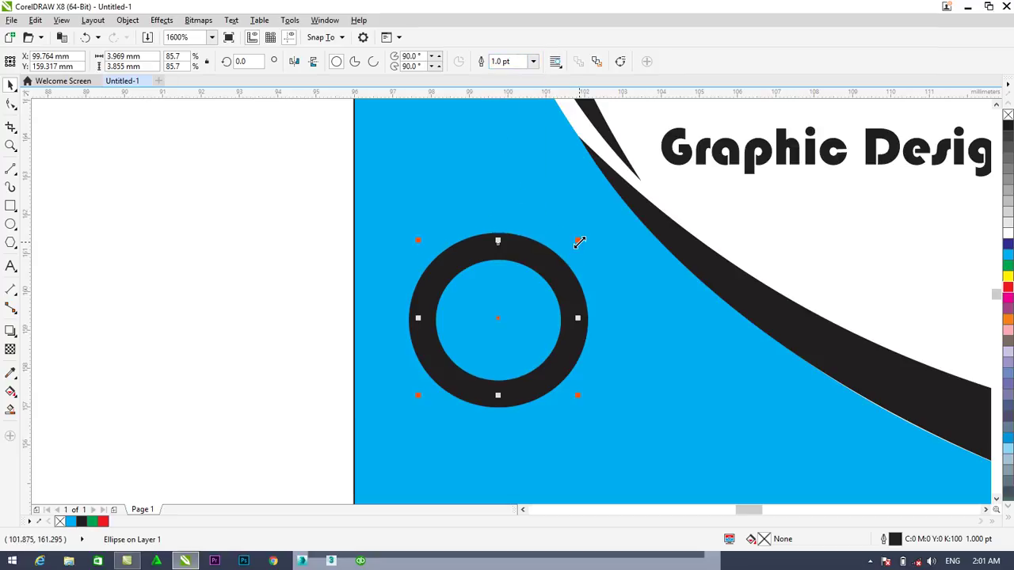
pyautogui.moveTo(576, 245); pyautogui.dragTo(548, 272)
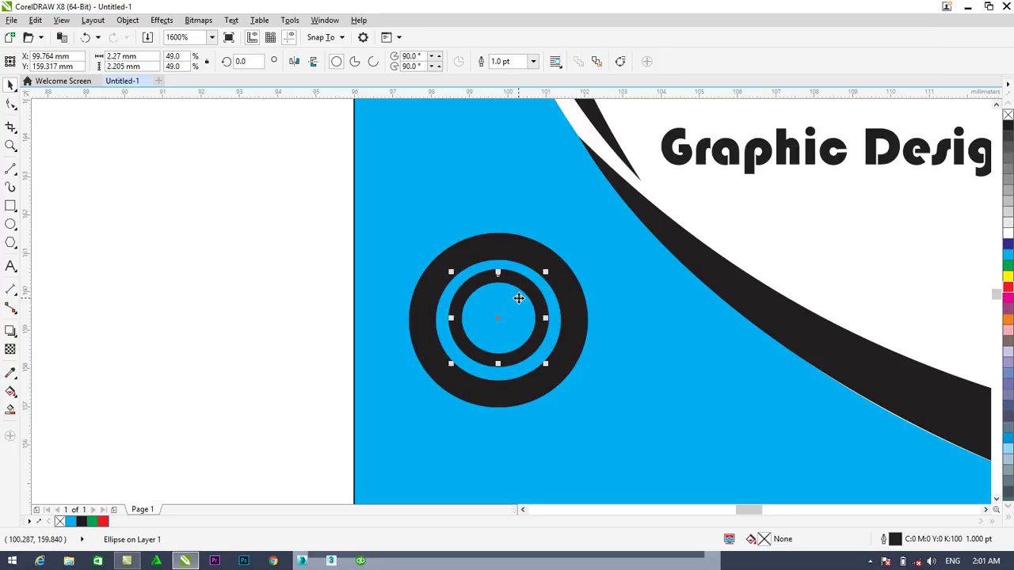
pyautogui.press('Up')
pyautogui.moveTo(546, 270); pyautogui.dragTo(543, 274)
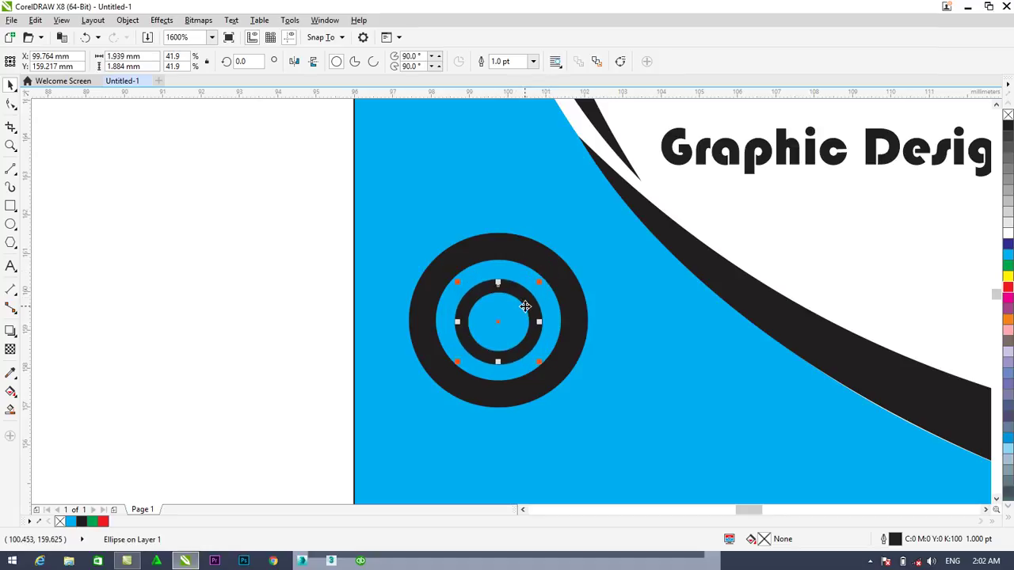
pyautogui.click(287, 316)
# Duplicate the inner ring into a tiny centred circle and fill it white
pyautogui.click(536, 327)
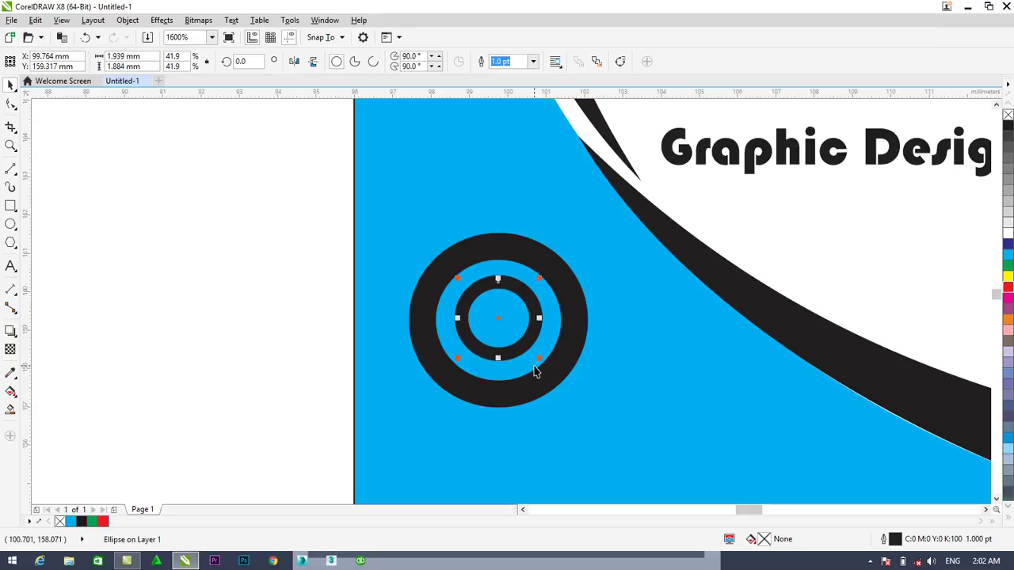
pyautogui.hotkey('ctrl', 'd')
pyautogui.moveTo(663, 119); pyautogui.dragTo(469, 309)
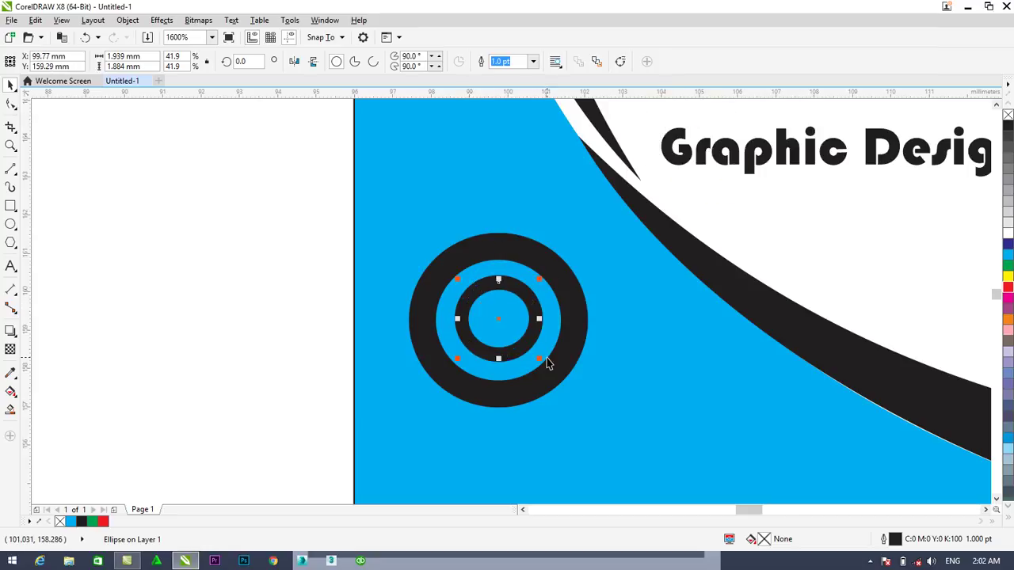
pyautogui.moveTo(543, 358); pyautogui.dragTo(528, 351)
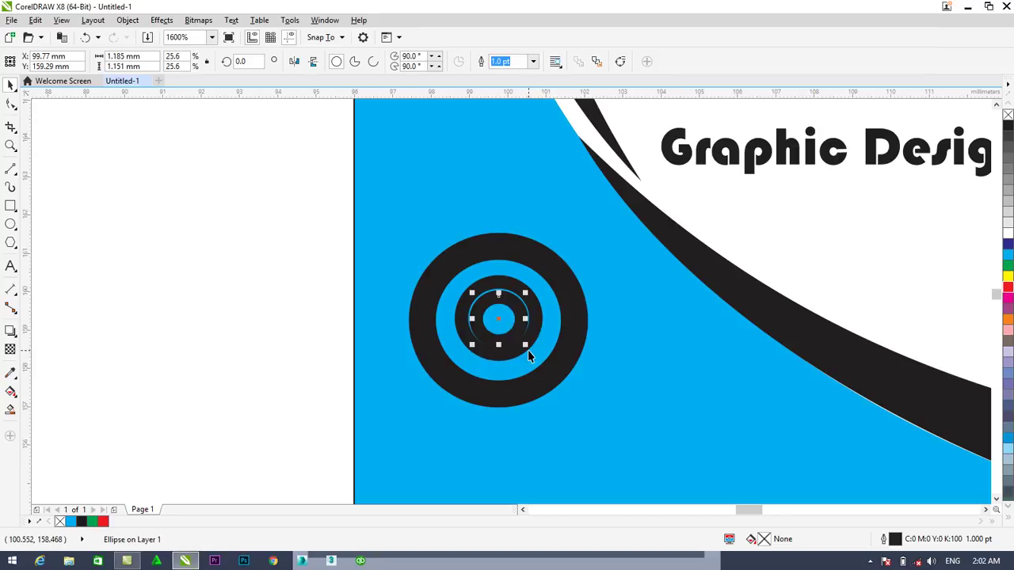
pyautogui.press('Up')
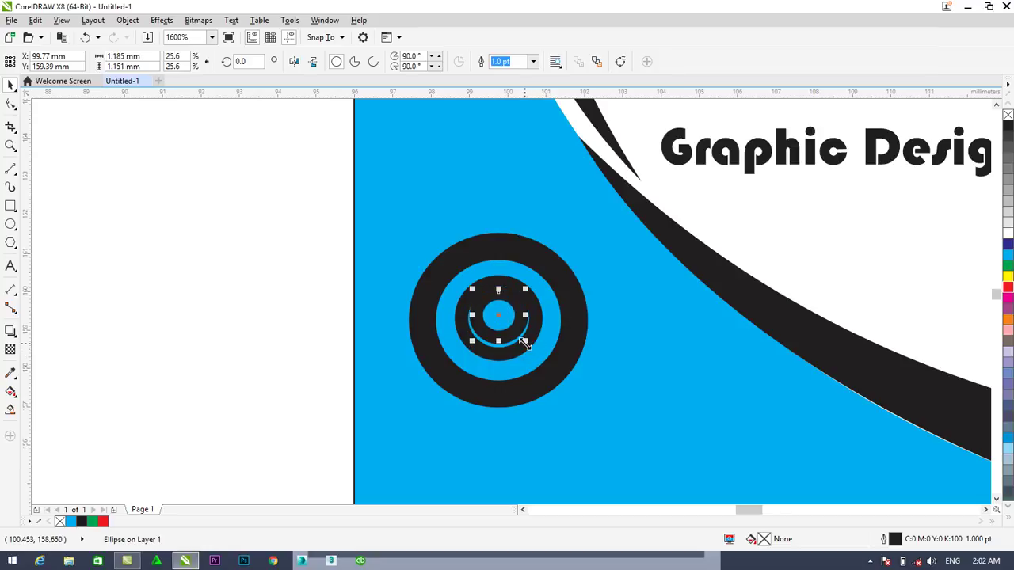
pyautogui.moveTo(523, 342); pyautogui.dragTo(520, 335)
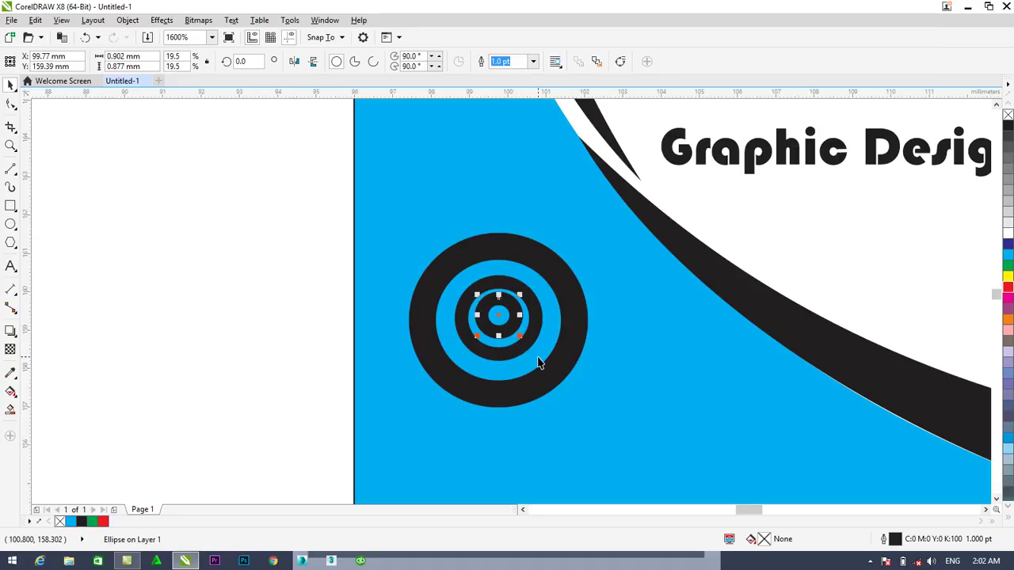
pyautogui.press('Down')
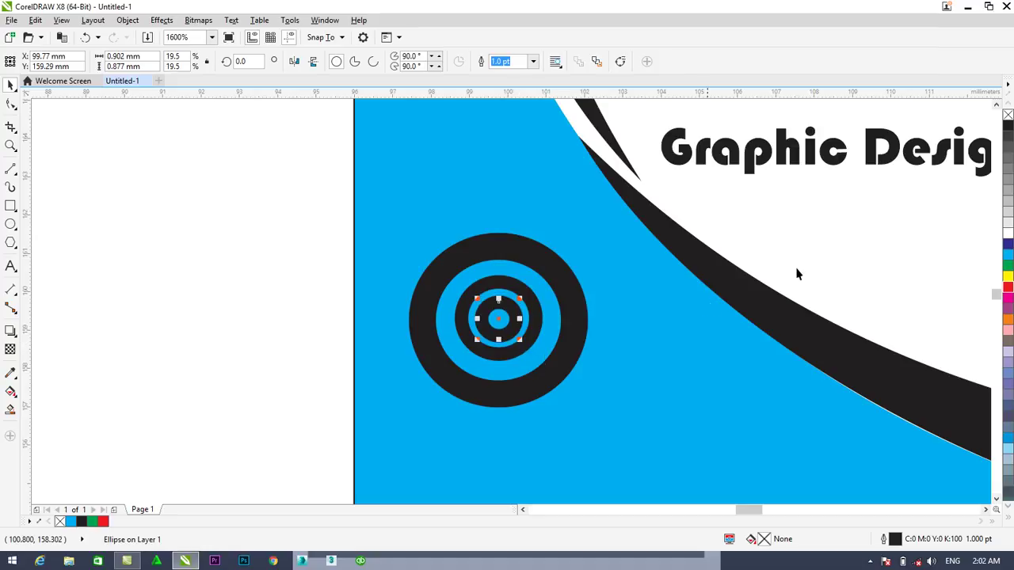
pyautogui.click(1008, 228)
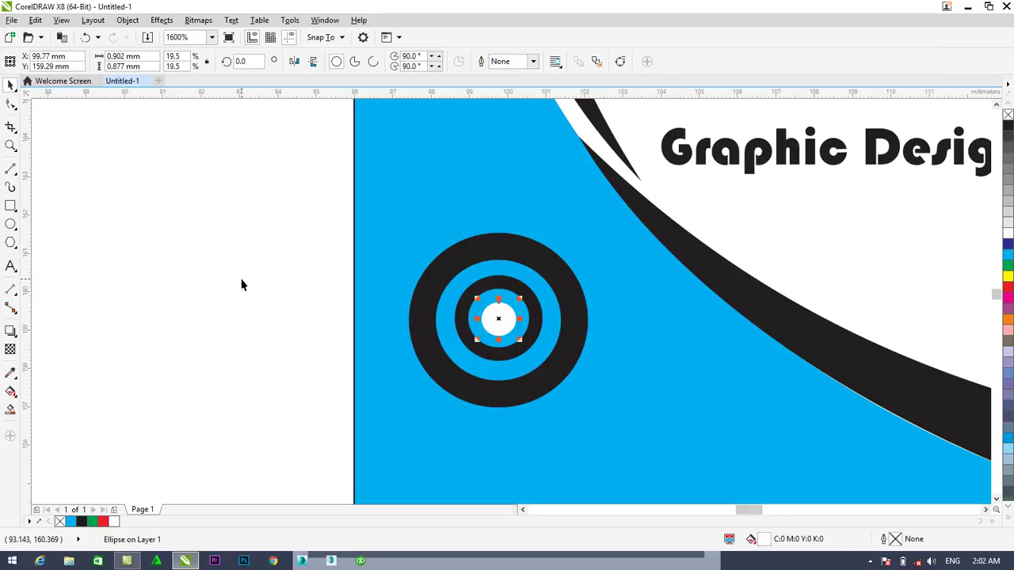
# Snap the white centre circle to the rings' centre and enlarge it to about 0.956 × 0.943 mm
pyautogui.press('Escape')
pyautogui.click(502, 320)
pyautogui.moveTo(501, 320); pyautogui.dragTo(499, 317)
pyautogui.scroll(1, 500, 316)
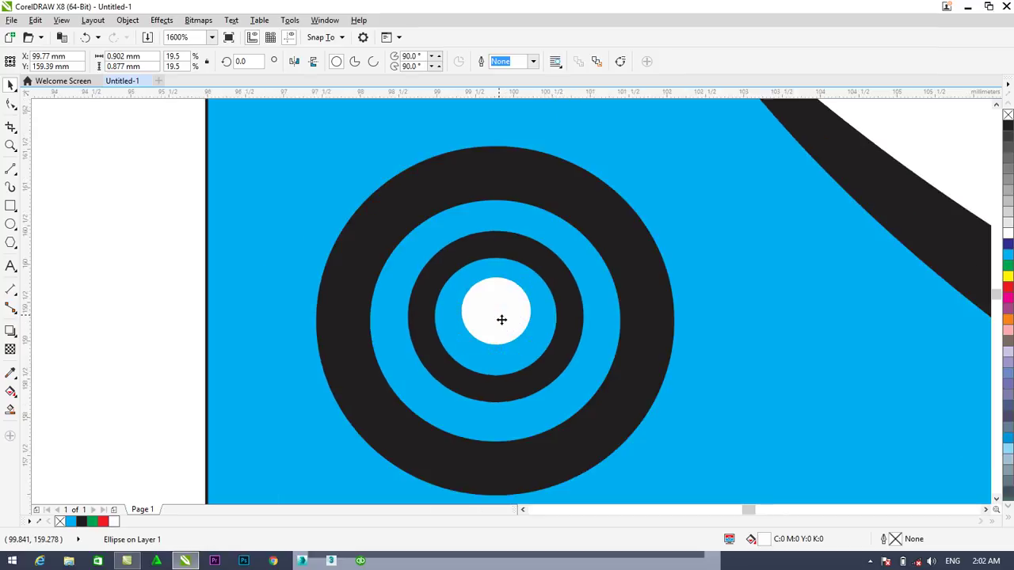
pyautogui.scroll(1, 516, 335)
pyautogui.moveTo(478, 354); pyautogui.dragTo(477, 365)
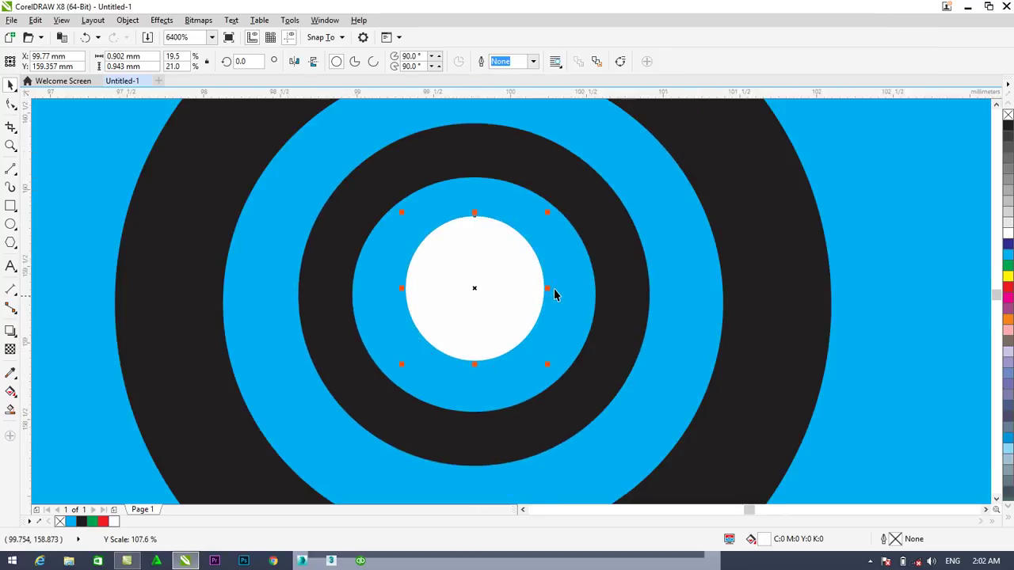
pyautogui.moveTo(548, 289); pyautogui.dragTo(557, 290)
pyautogui.moveTo(480, 298); pyautogui.dragTo(476, 305)
pyautogui.scroll(-1, 479, 305)
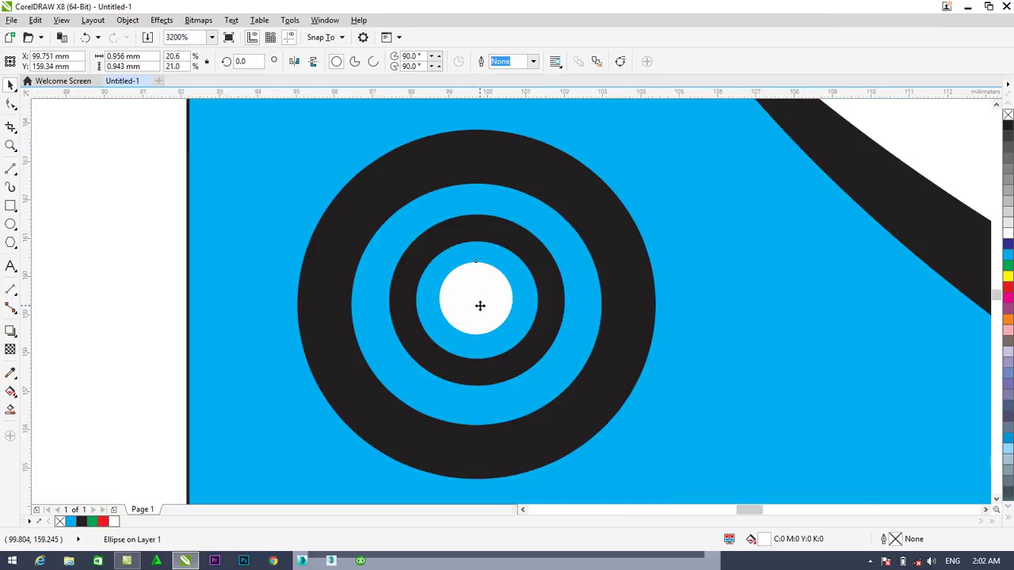
pyautogui.scroll(-3, 479, 305)
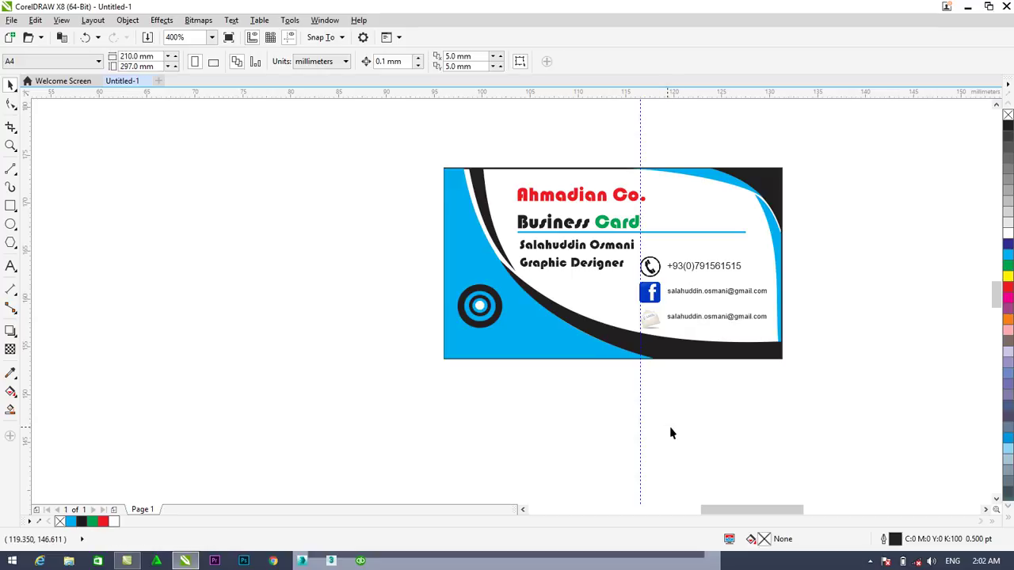
# Deselect the white circle and zoom to view the whole card with its finished ring logo
pyautogui.click(668, 433)
pyautogui.scroll(-1, 704, 420)
pyautogui.scroll(1, 791, 413)
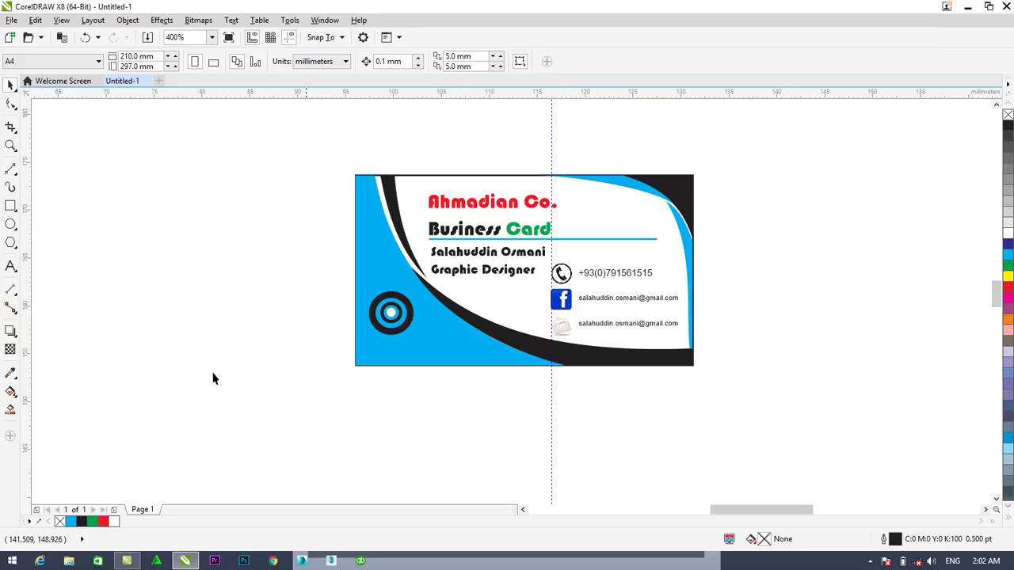
pyautogui.click(10, 266)
# Type a caption left of the card reading 'CorelDRAW' with 'X8' on a second line
pyautogui.click(173, 321)
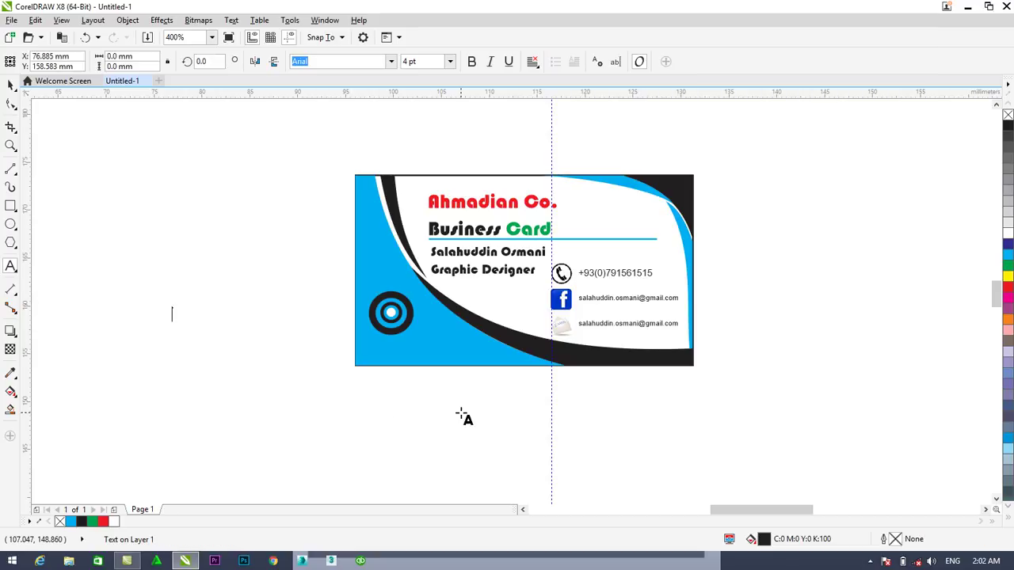
pyautogui.write('Corel')
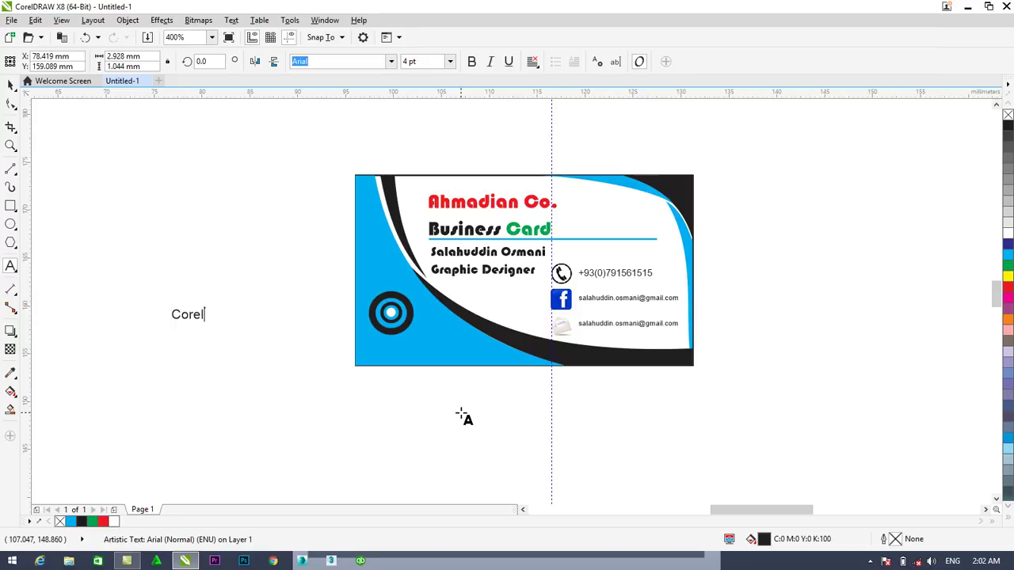
pyautogui.write('DRAW')
pyautogui.press('BackSpace')
pyautogui.press('BackSpace')
pyautogui.write('AW')
pyautogui.press('Escape')
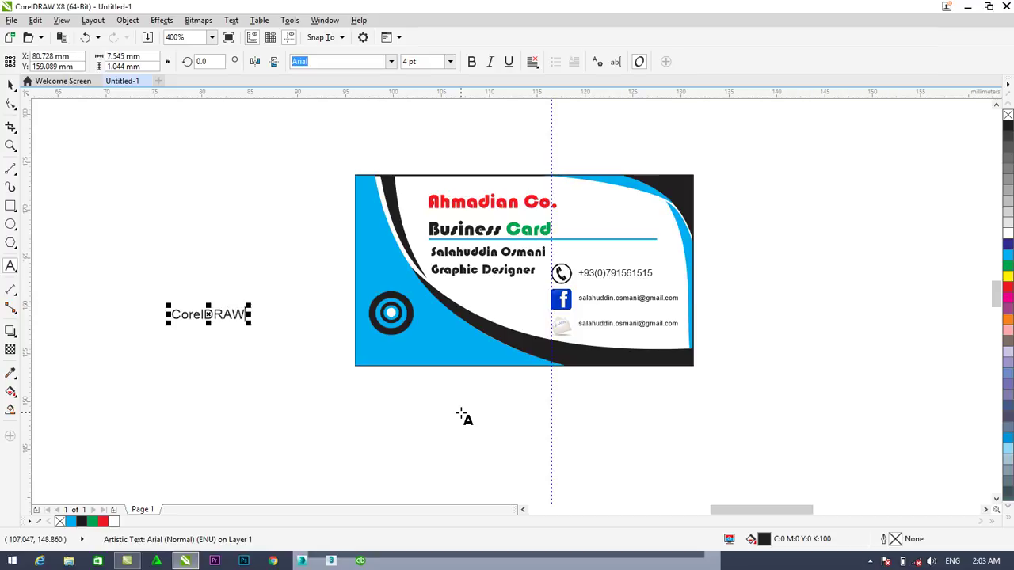
pyautogui.press('Return')
pyautogui.press('Return')
pyautogui.write('X8')
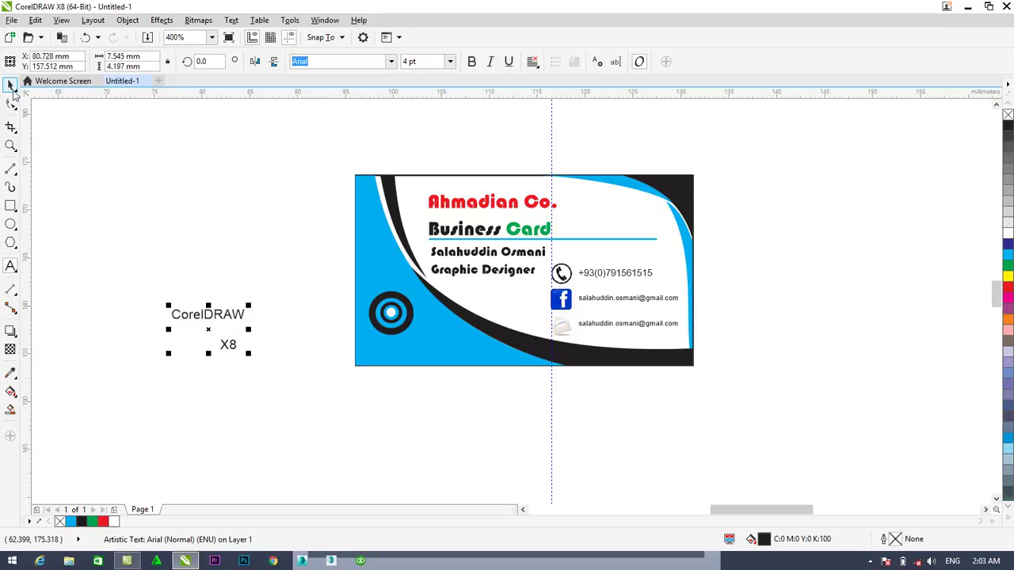
pyautogui.hotkey('ctrl', 'space')
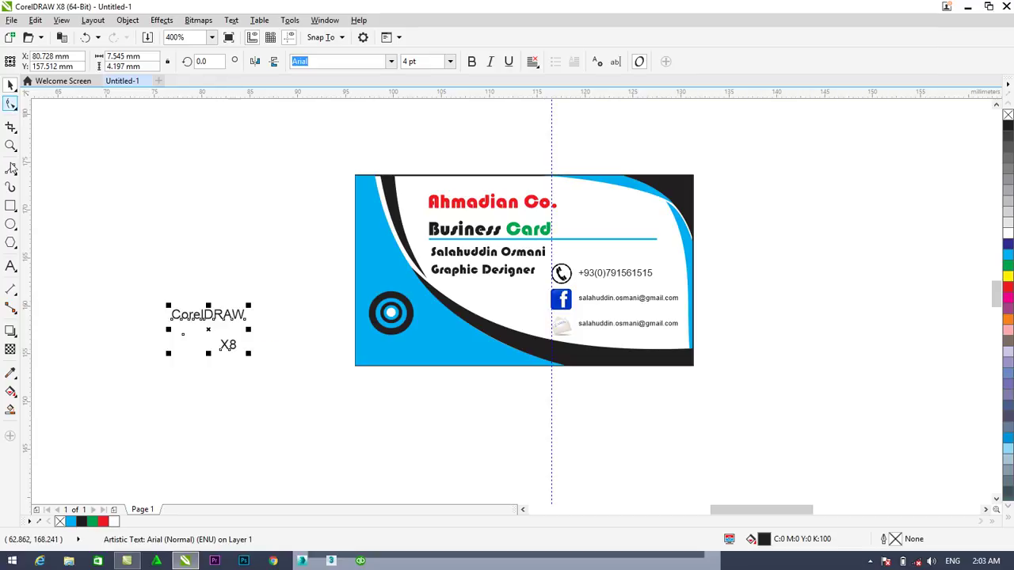
# Tighten the caption so 'X8' sits just beneath 'CorelDRAW', and make it bold
pyautogui.click(11, 267)
pyautogui.click(240, 343)
pyautogui.press('BackSpace')
pyautogui.press('BackSpace')
pyautogui.press('BackSpace')
pyautogui.press('BackSpace')
pyautogui.press('BackSpace')
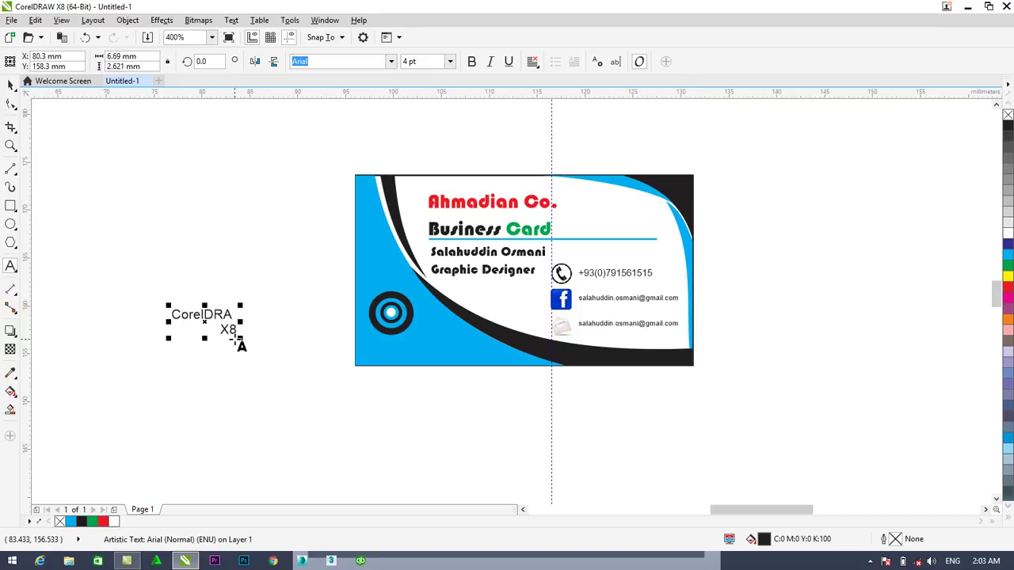
pyautogui.write('W')
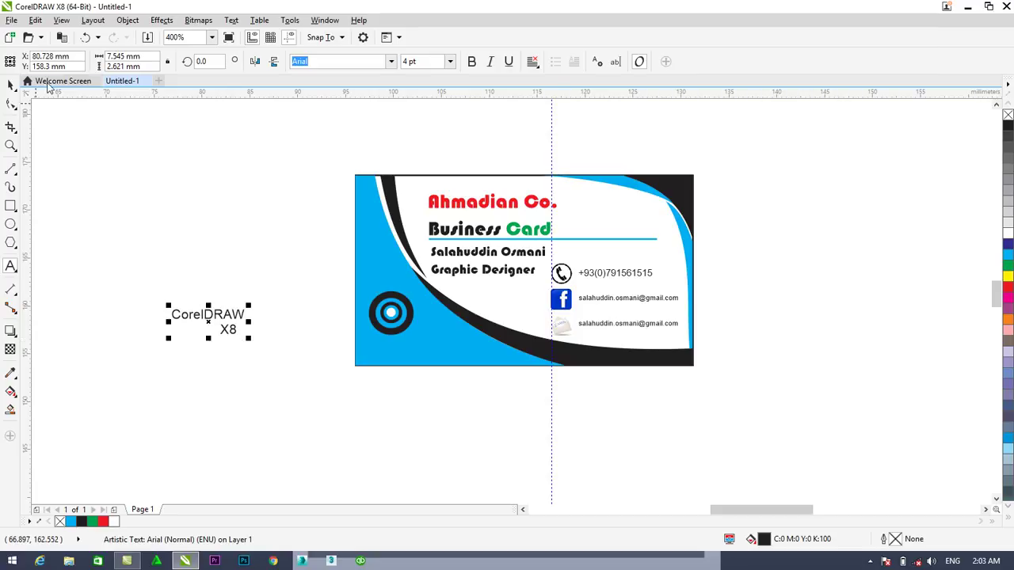
pyautogui.click(471, 61)
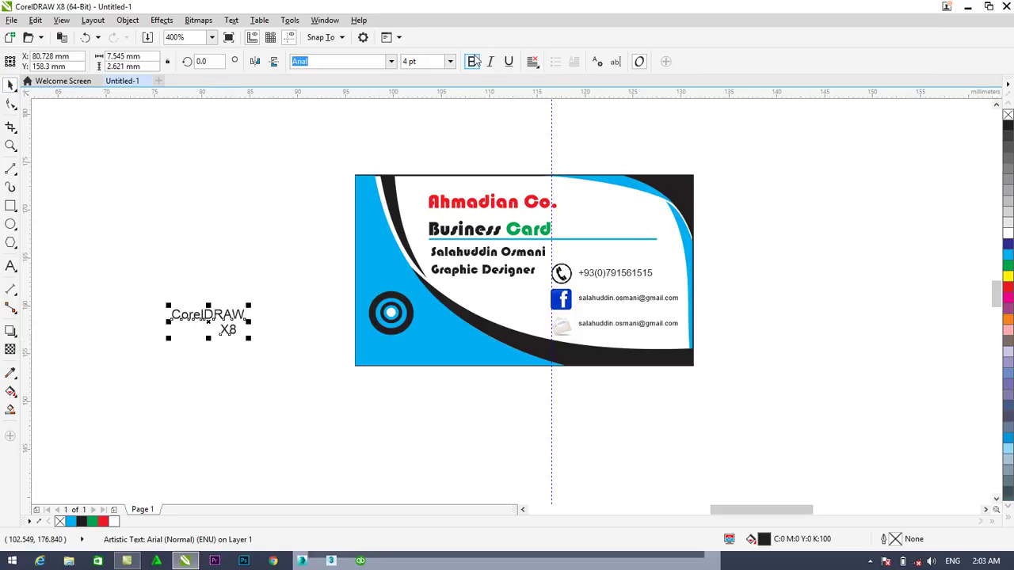
# Move the CorelDRAW X8 caption beneath the ring logo and make its X8 line white
pyautogui.moveTo(216, 314); pyautogui.dragTo(409, 342)
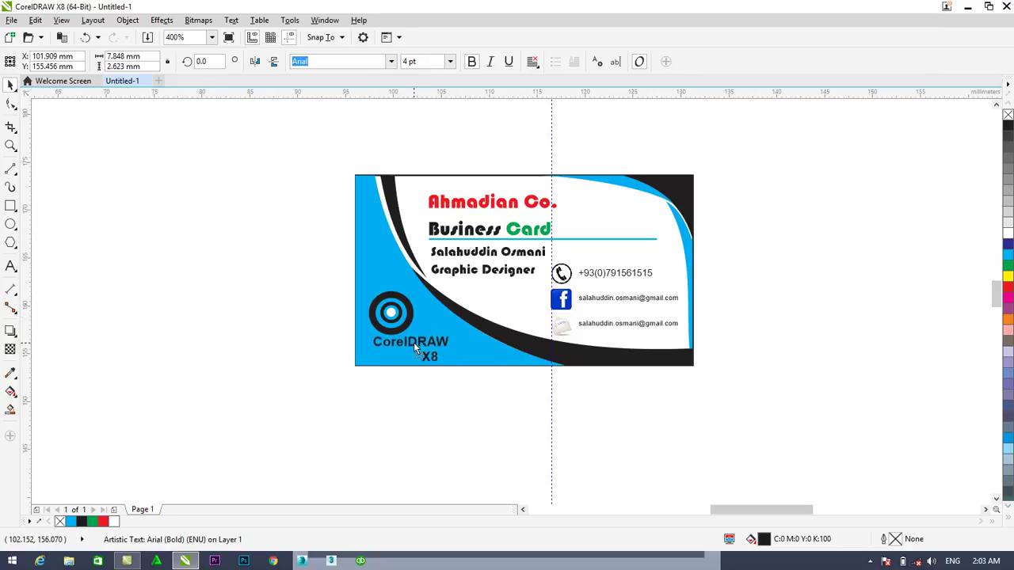
pyautogui.click(10, 266)
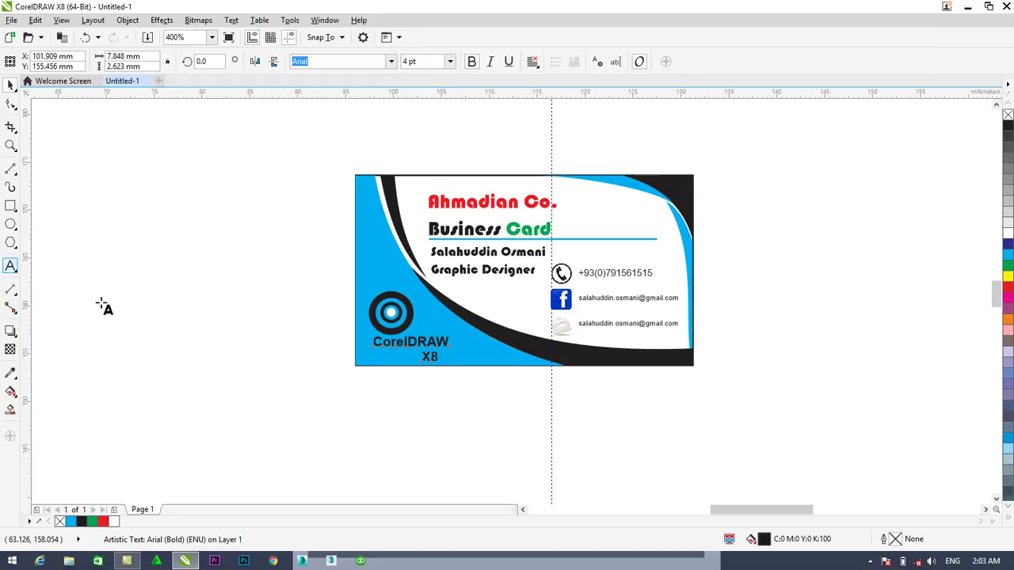
pyautogui.scroll(2, 297, 392)
pyautogui.click(553, 325)
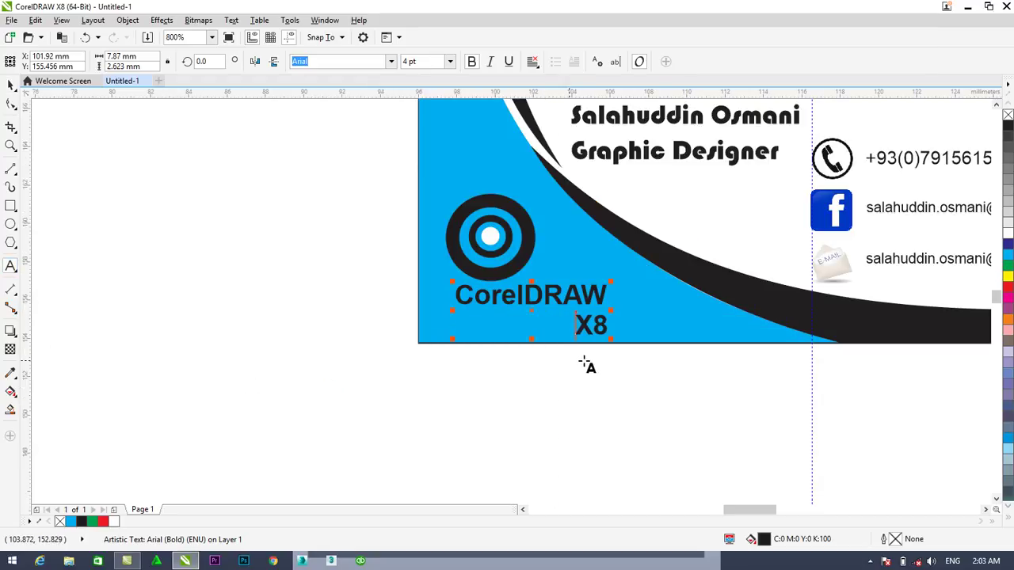
pyautogui.doubleClick(583, 327)
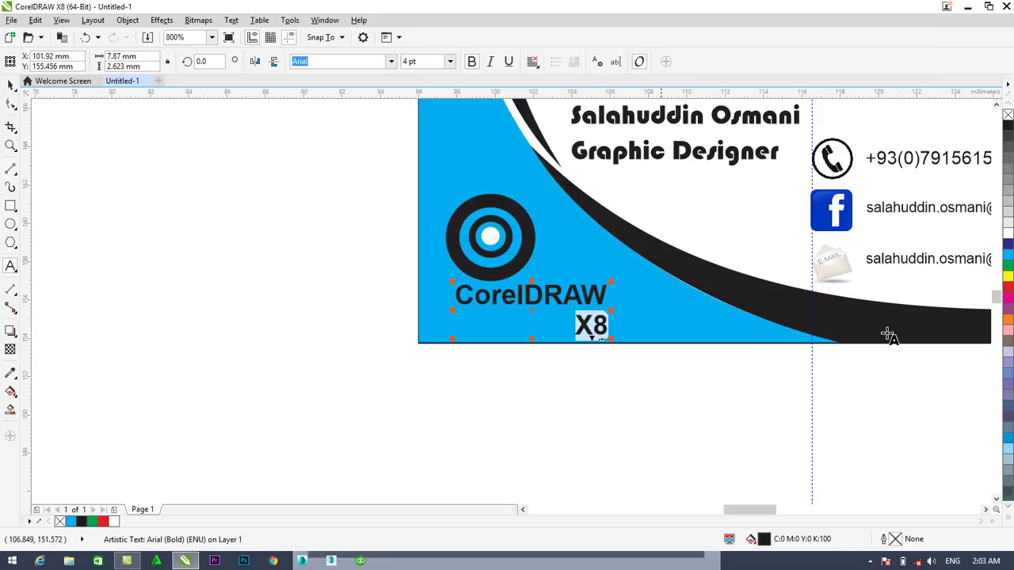
pyautogui.click(1008, 236)
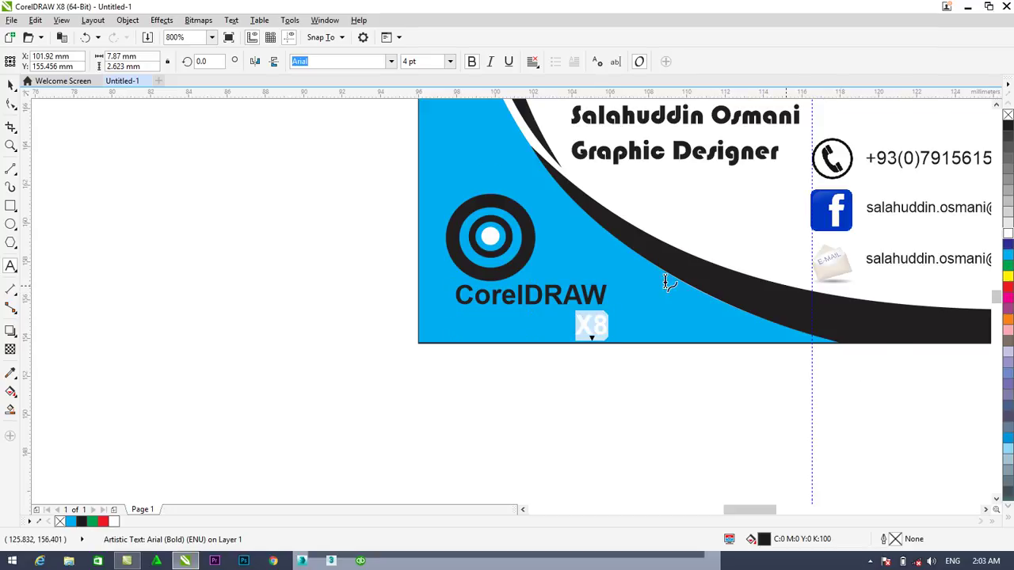
pyautogui.click(10, 85)
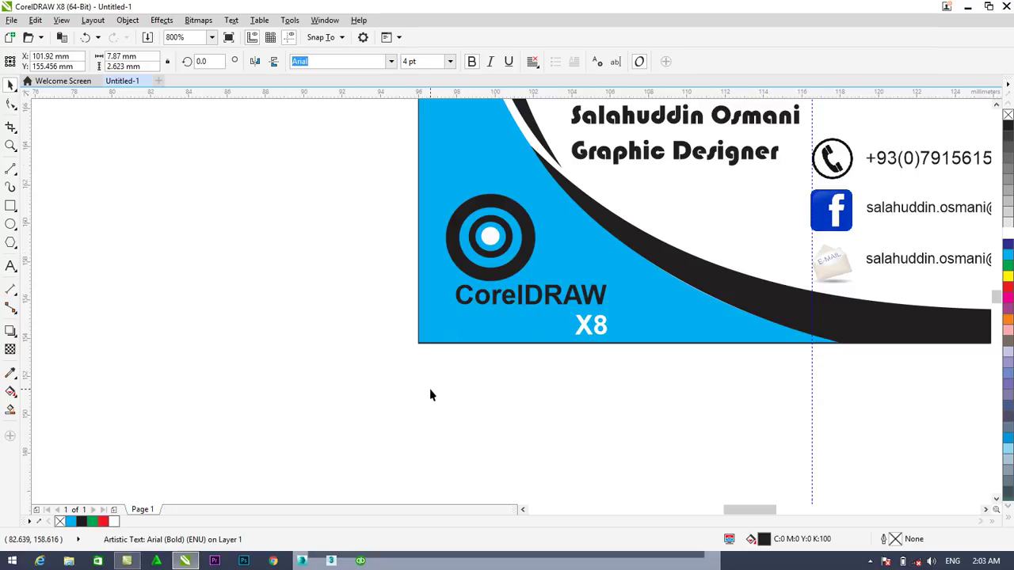
pyautogui.scroll(-2, 430, 394)
pyautogui.click(568, 414)
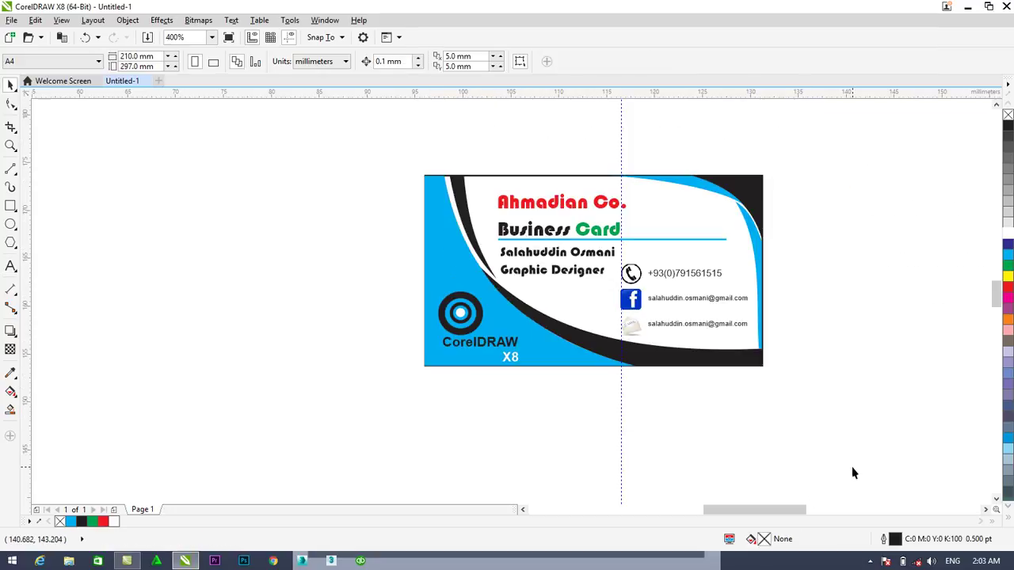
# Recolour both the CorelDRAW and X8 lines of the caption yellow
pyautogui.scroll(2, 536, 401)
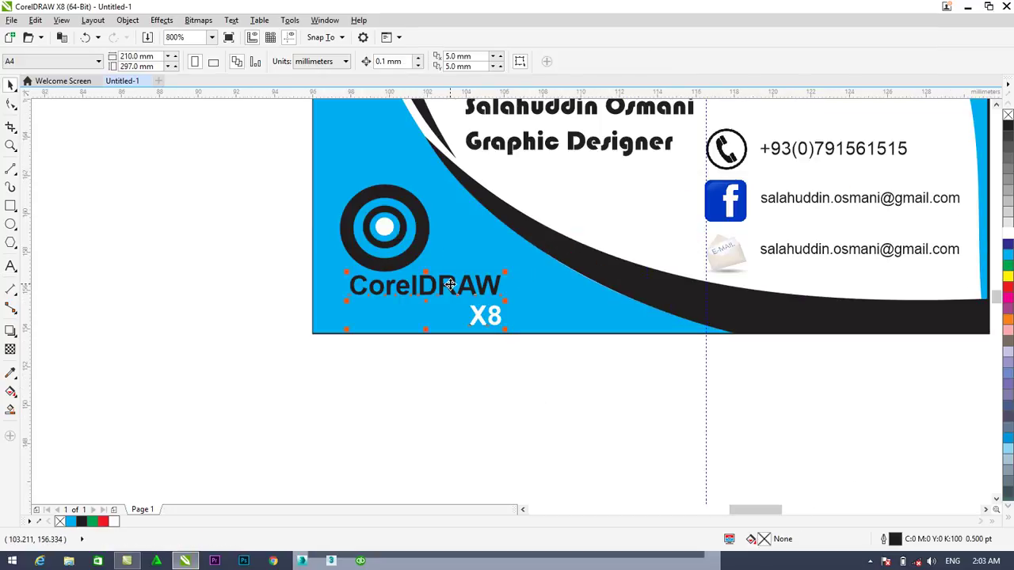
pyautogui.click(450, 287)
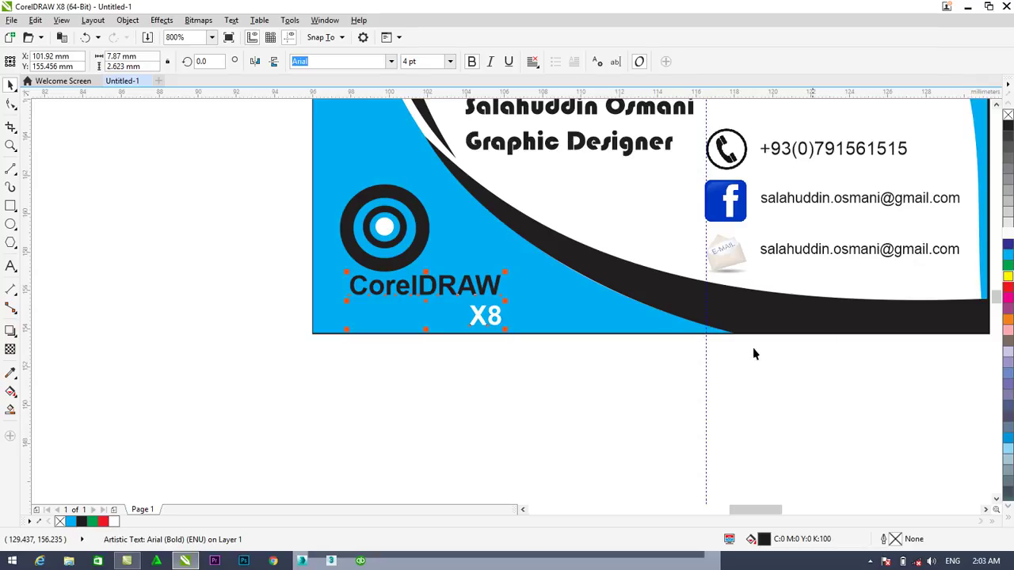
pyautogui.click(1008, 277)
pyautogui.click(562, 393)
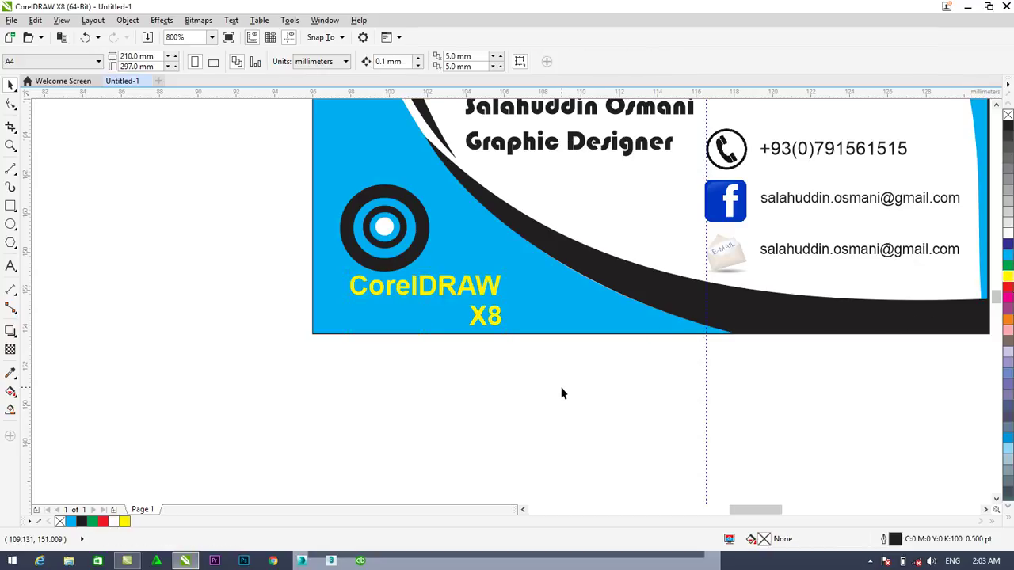
pyautogui.scroll(-2, 561, 393)
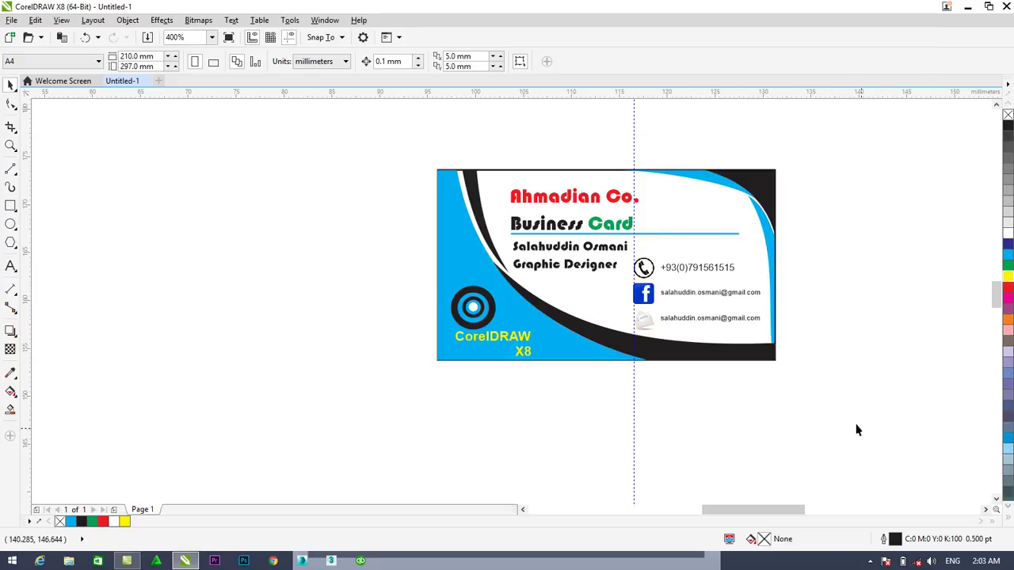
# Select the email line beside the Facebook icon plus the second email line together
pyautogui.moveTo(781, 510); pyautogui.dragTo(798, 509)
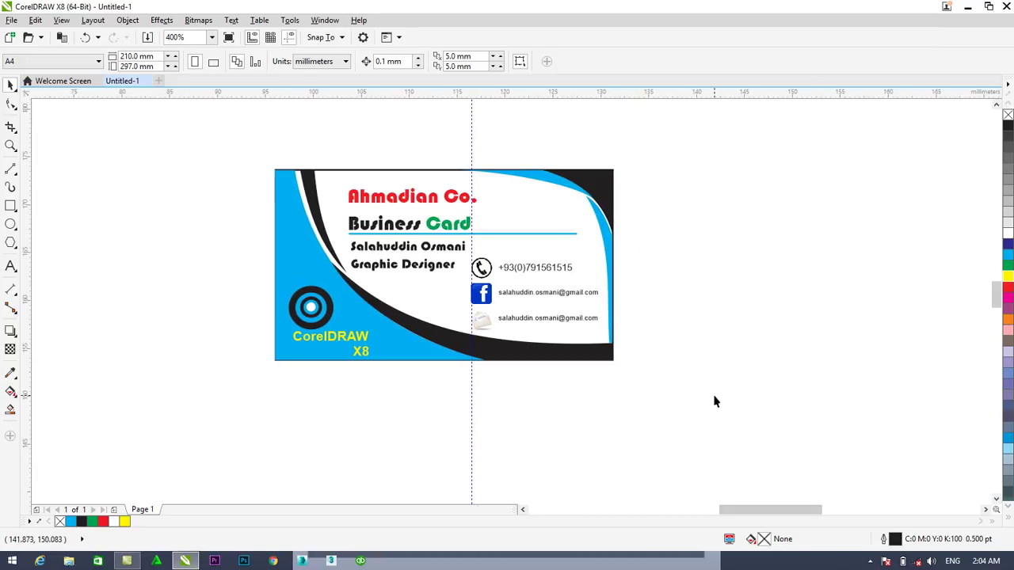
pyautogui.click(519, 293)
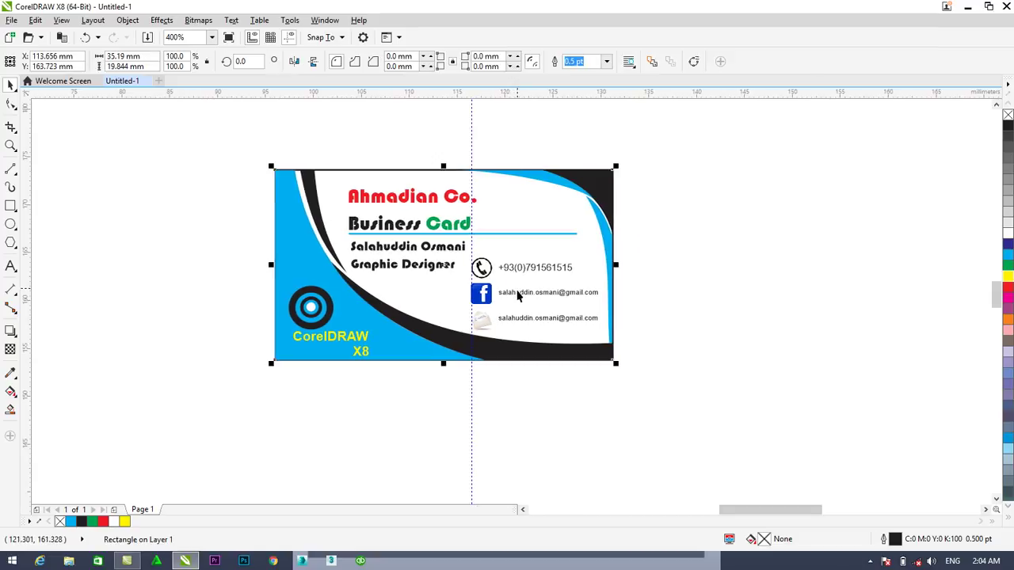
pyautogui.click(519, 292)
pyautogui.keyDown('shift'); pyautogui.click(515, 320); pyautogui.keyUp('shift')
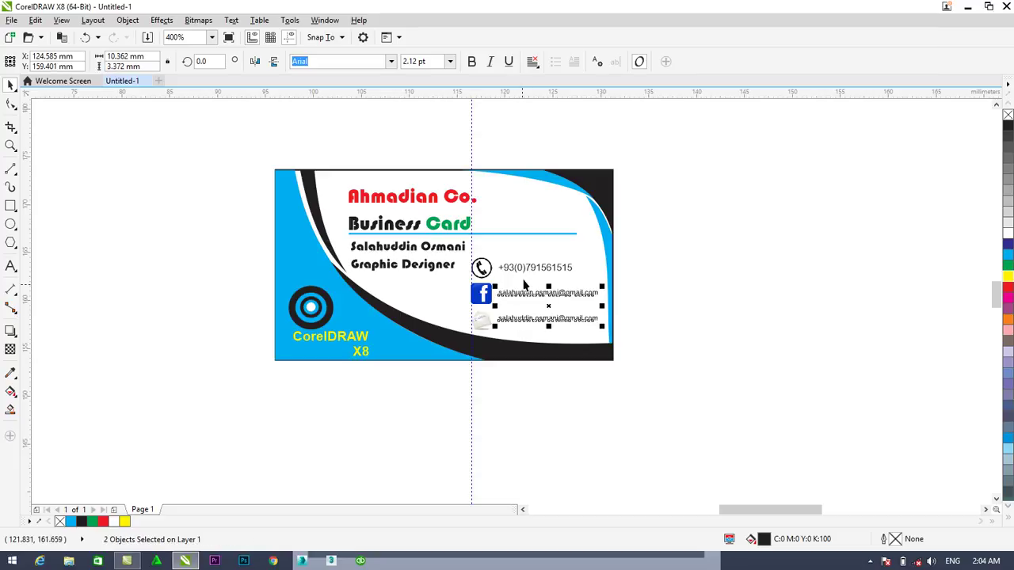